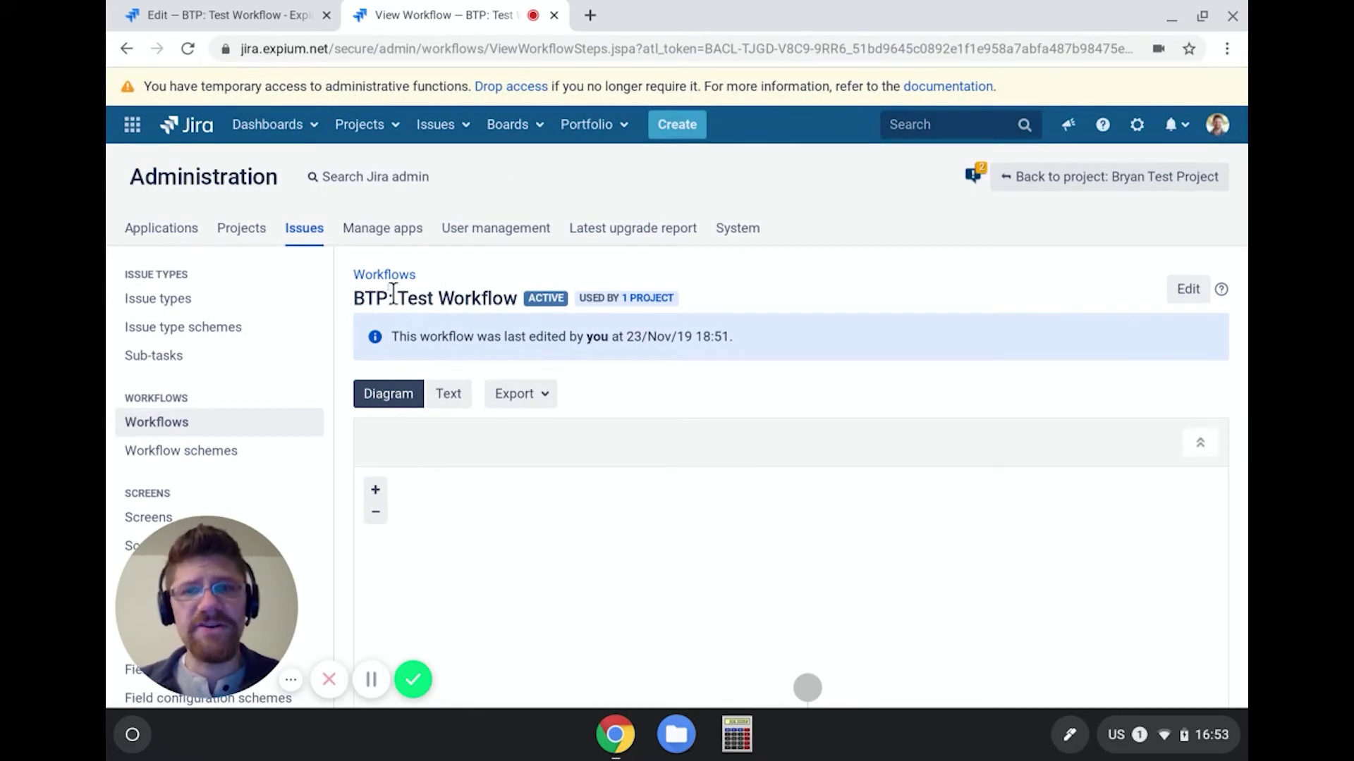
Step: Scroll through the BTP: Test Workflow diagram to inspect its OPEN and CLOSED statuses
scroll(850, 433, "down", 5)
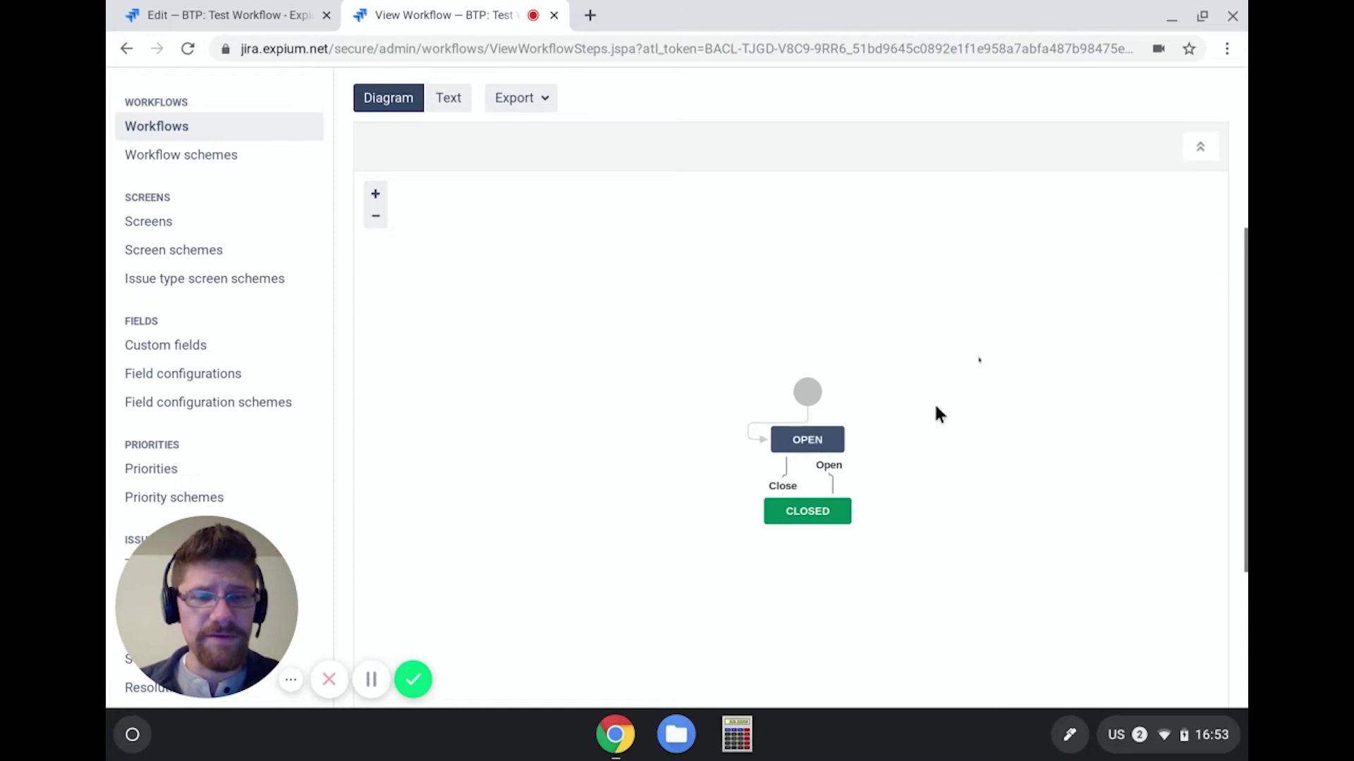
scroll(1051, 267, "up", 4)
Step: Edit a BTP: Test Workflow draft and open the Close transition's Fire Event post function
left_click(1188, 249)
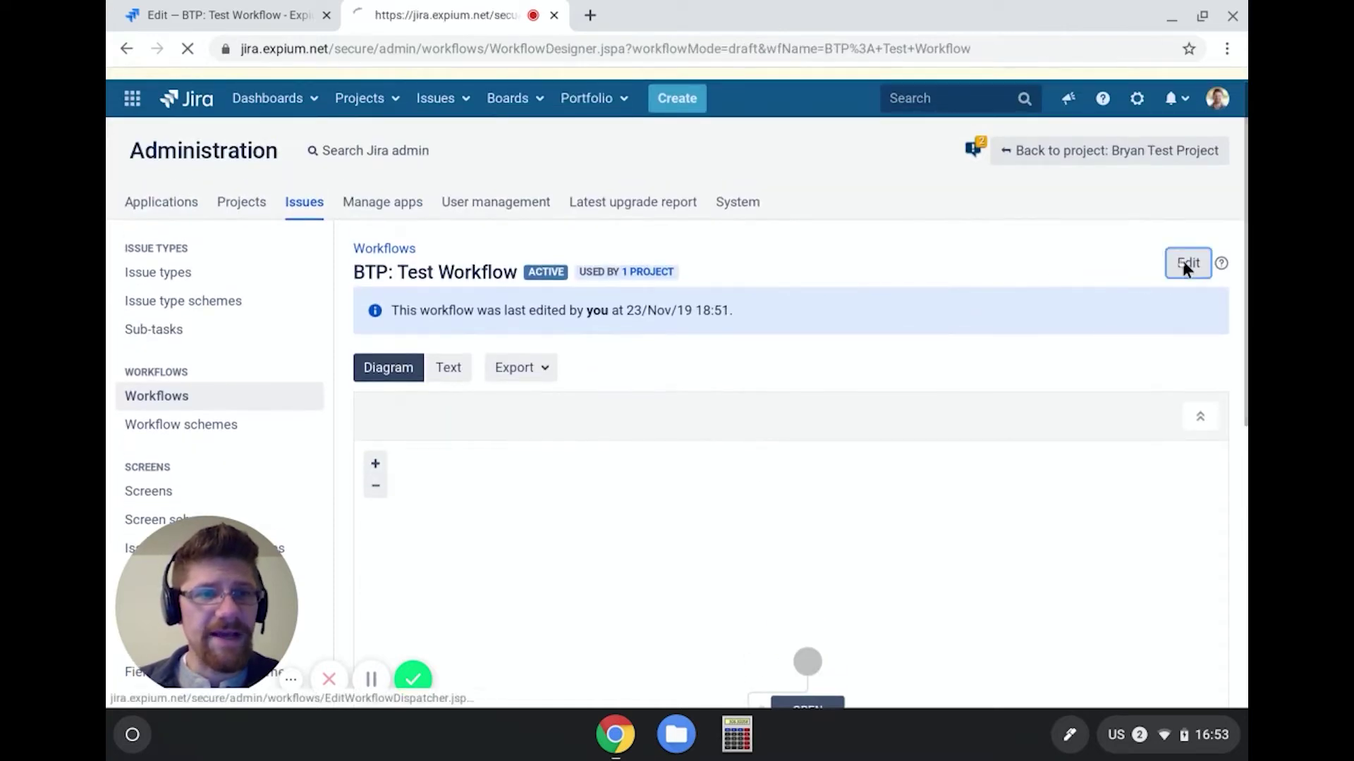
scroll(884, 391, "down", 5)
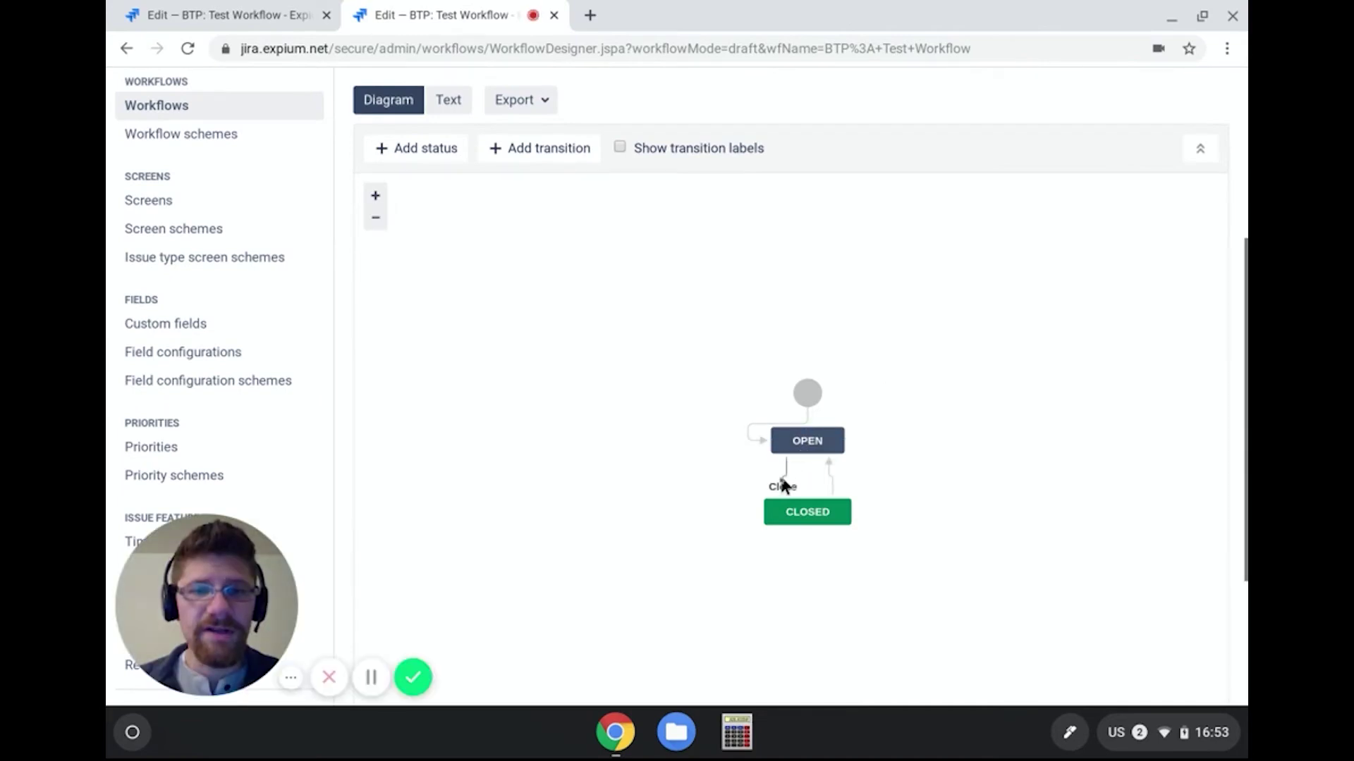
left_click(781, 482)
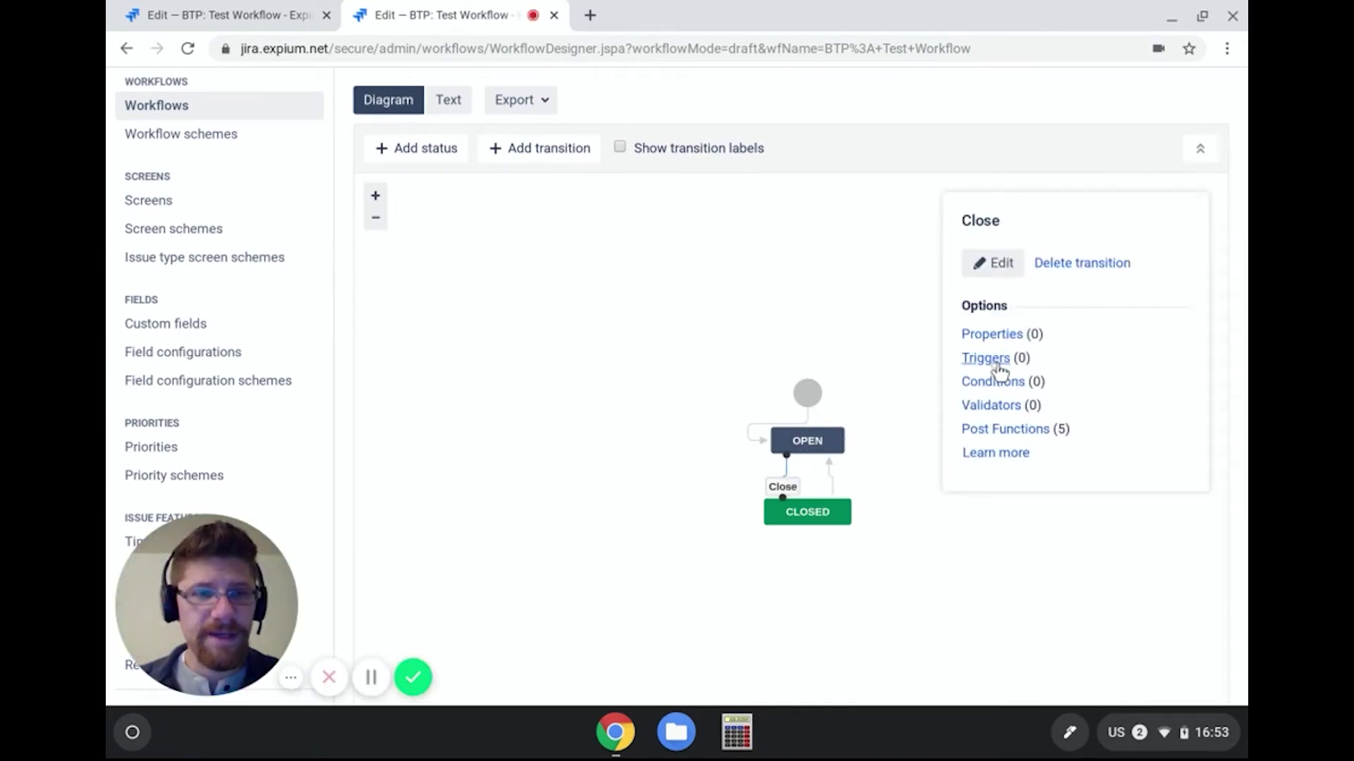
left_click(1028, 431)
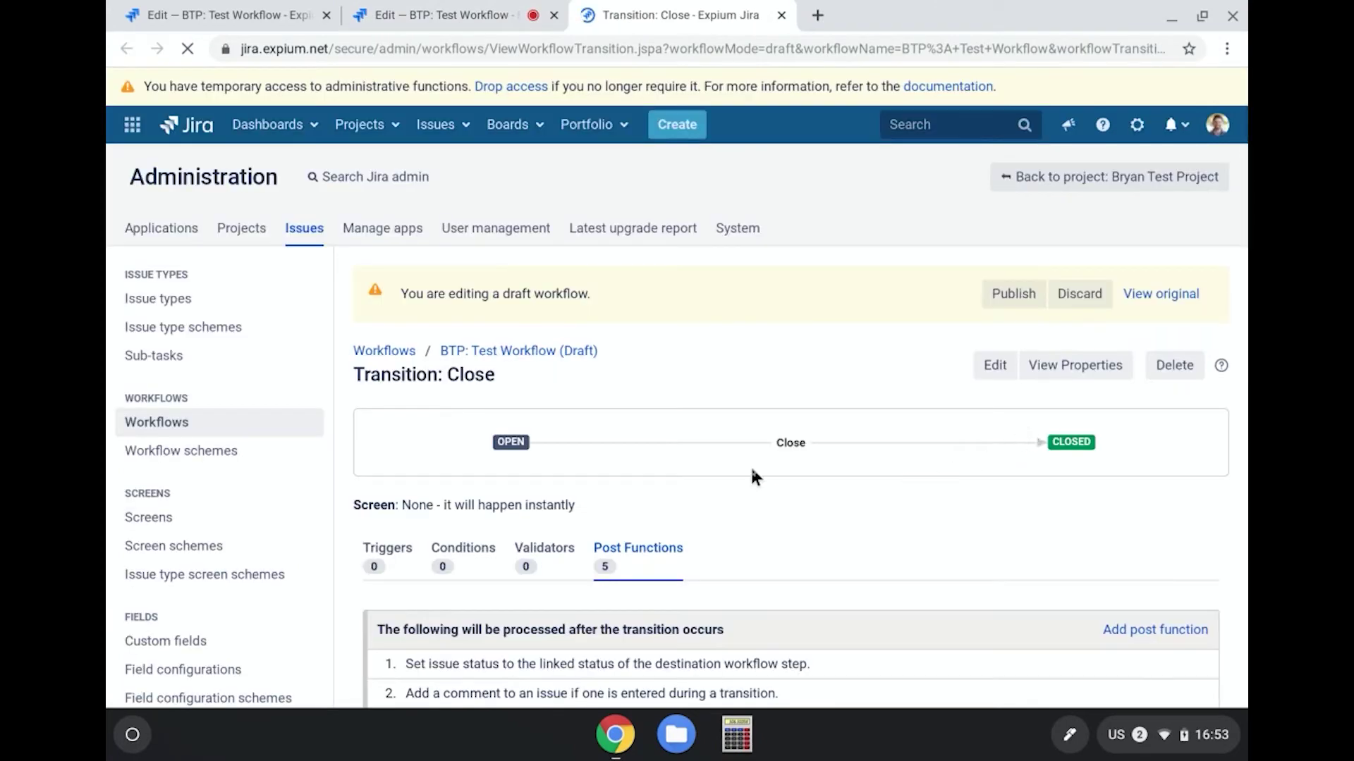
scroll(751, 472, "down", 4)
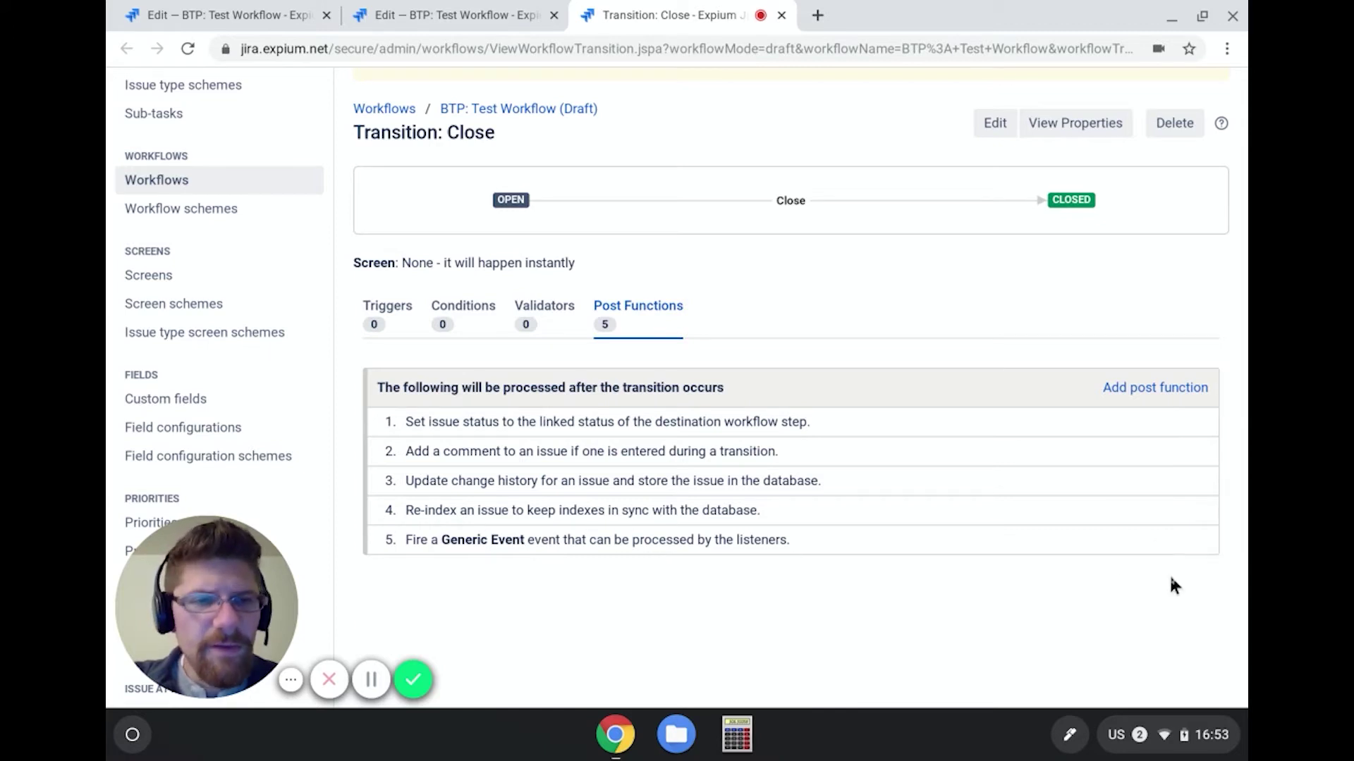
mouse_move(1172, 545)
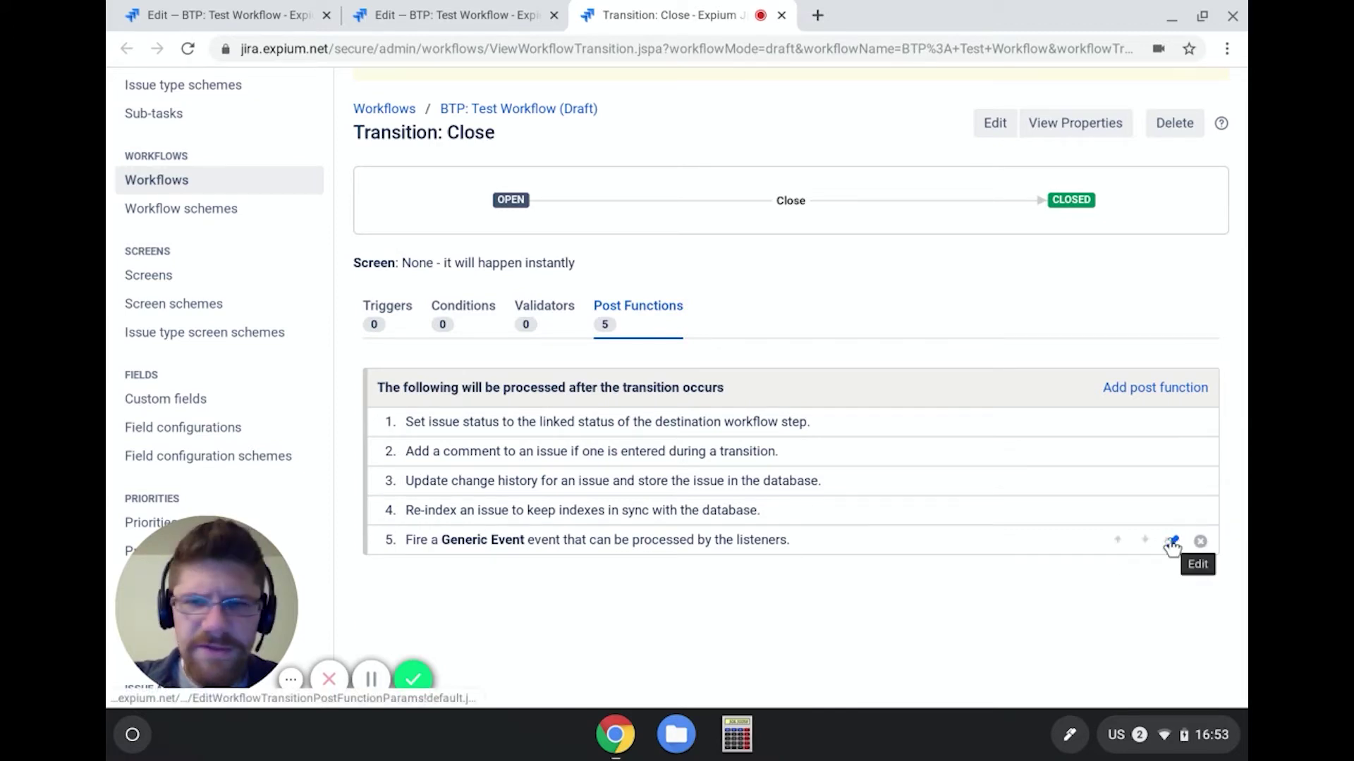
left_click(1171, 541)
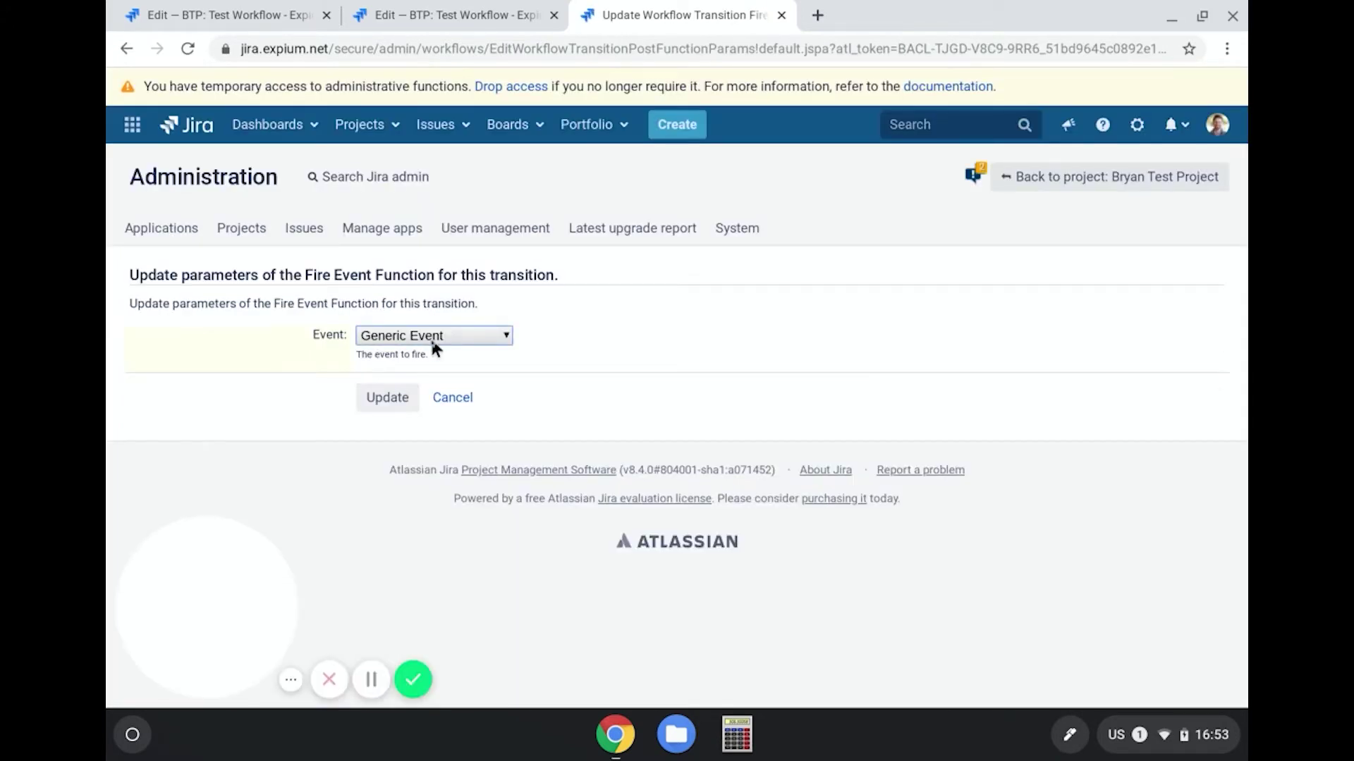
Step: Change post function 5's fired event from Generic Event to Issue Deleted
left_click(430, 336)
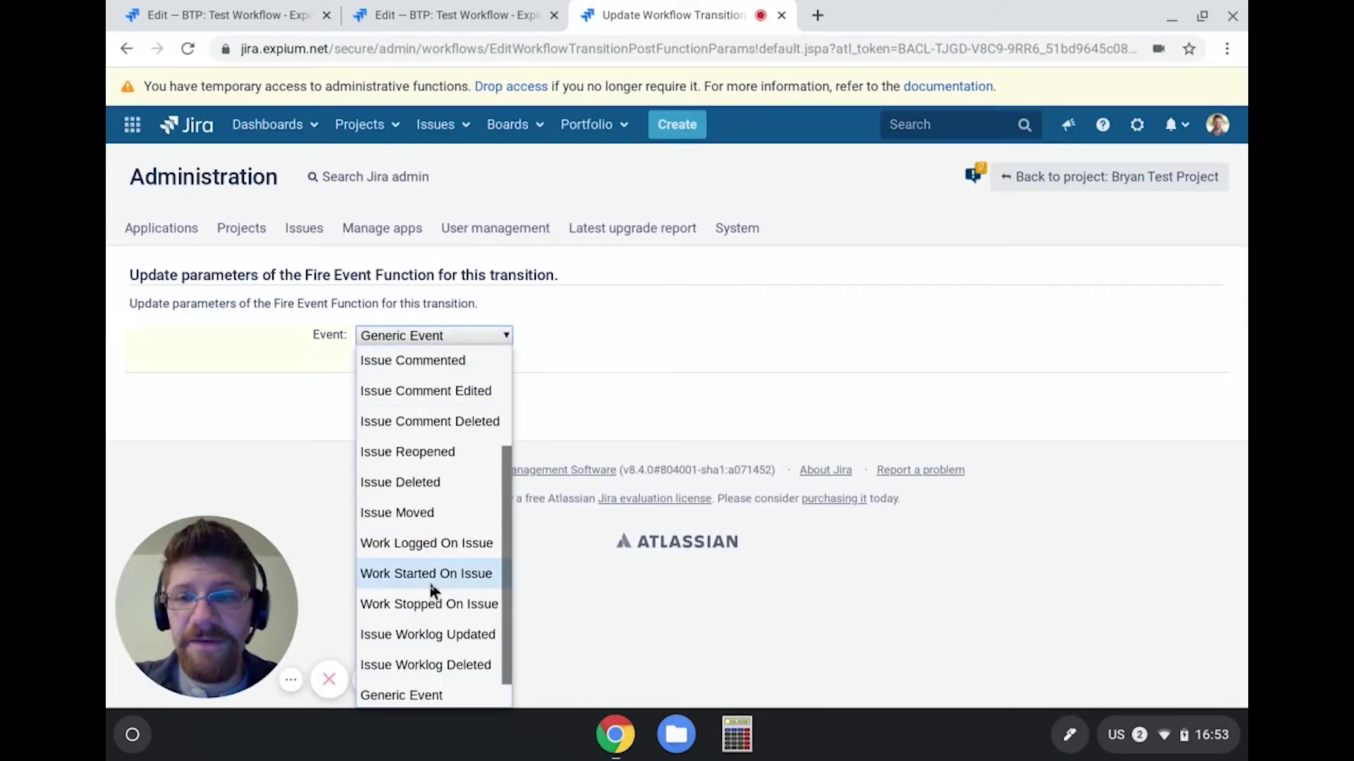
left_click(444, 483)
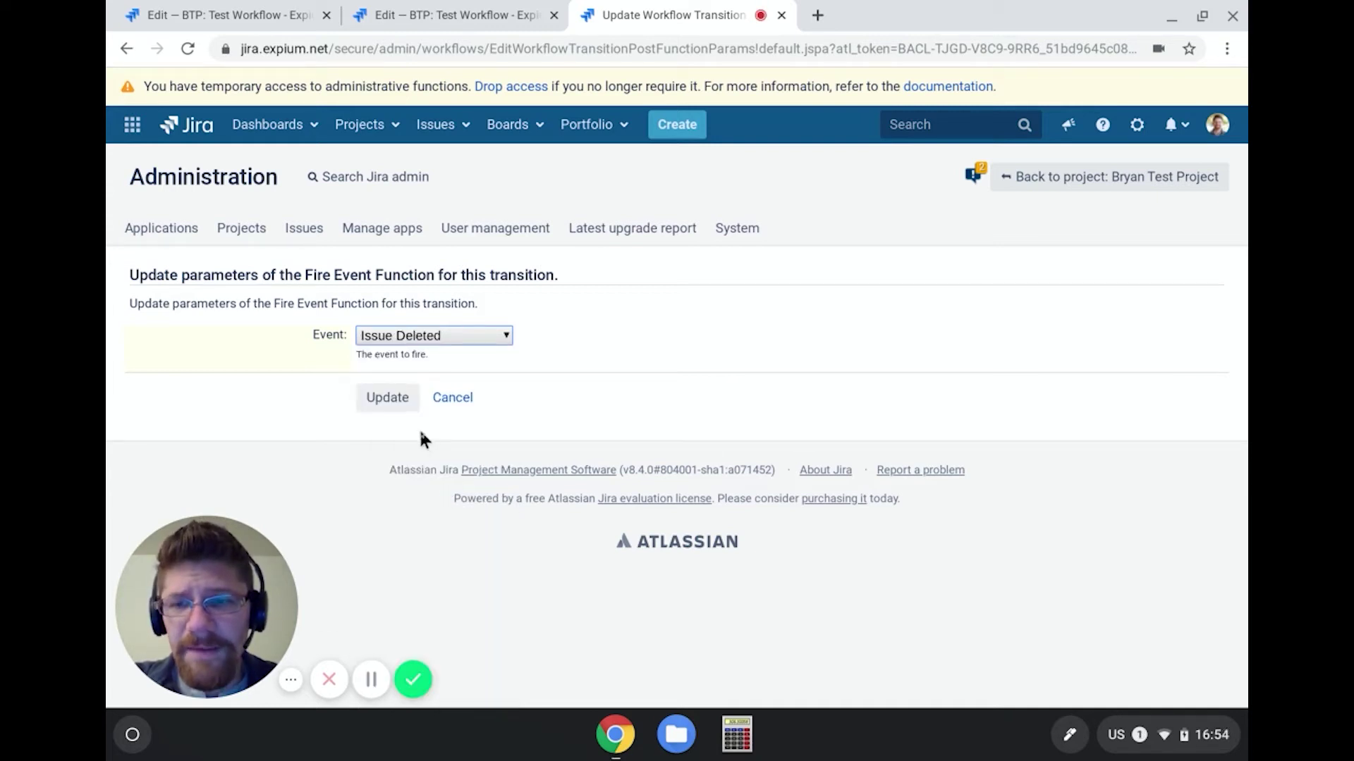
left_click(401, 399)
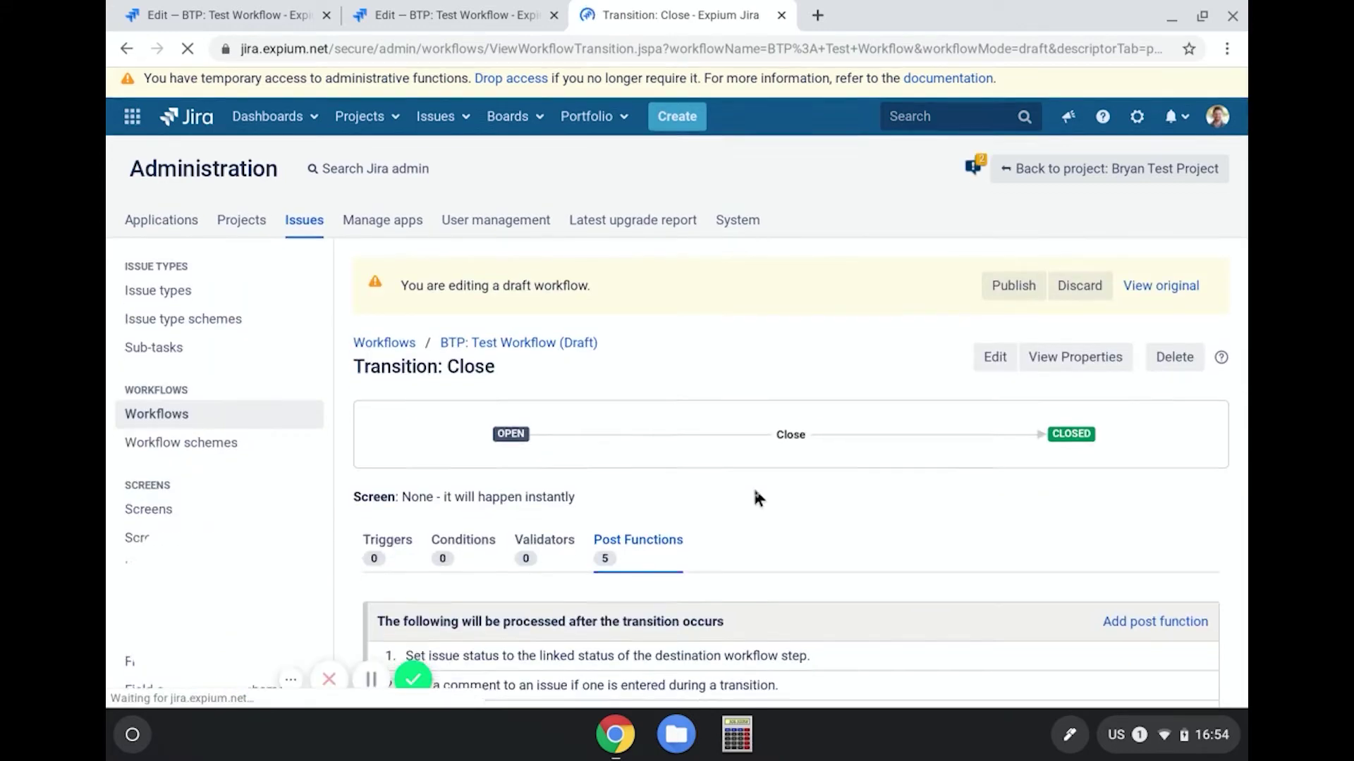
scroll(753, 485, "down", 3)
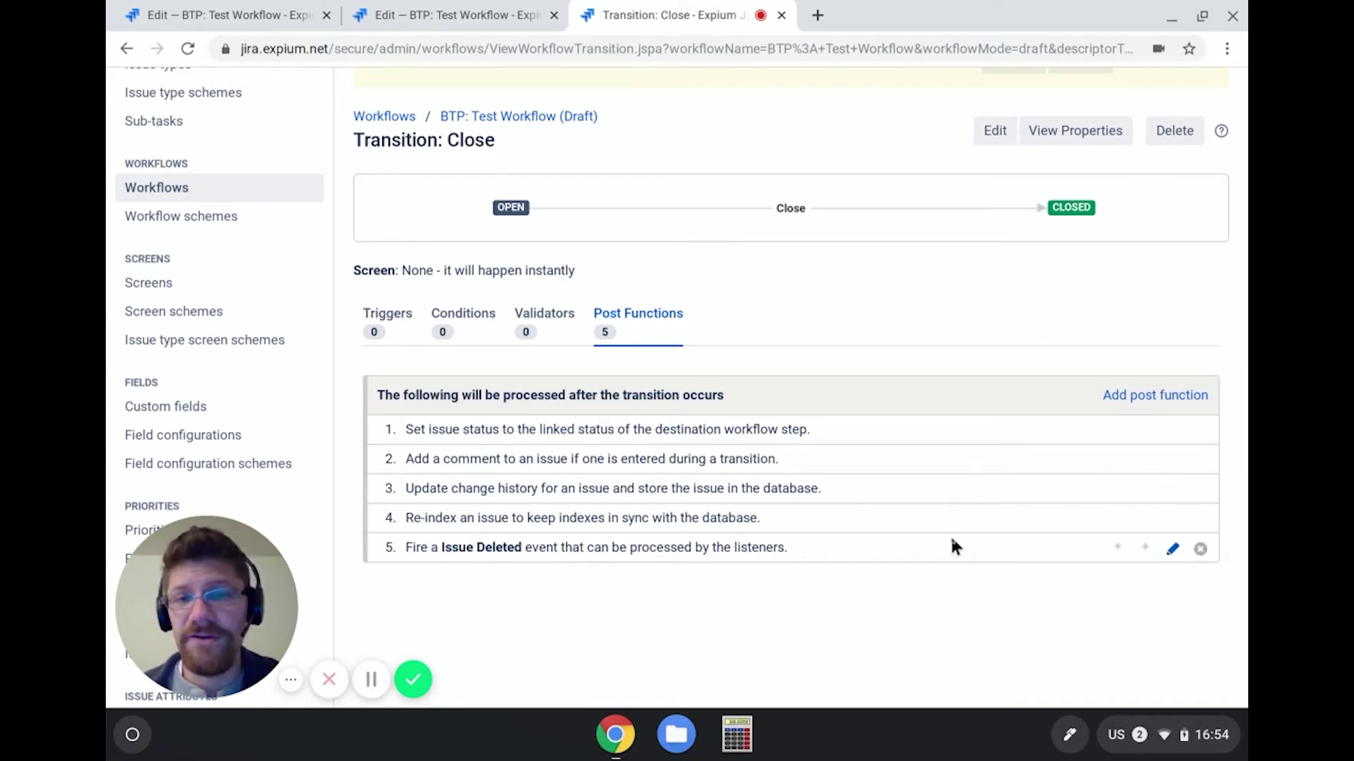
Step: Open the inactive Copy of jira workflow for editing in Diagram view
scroll(858, 362, "up", 2)
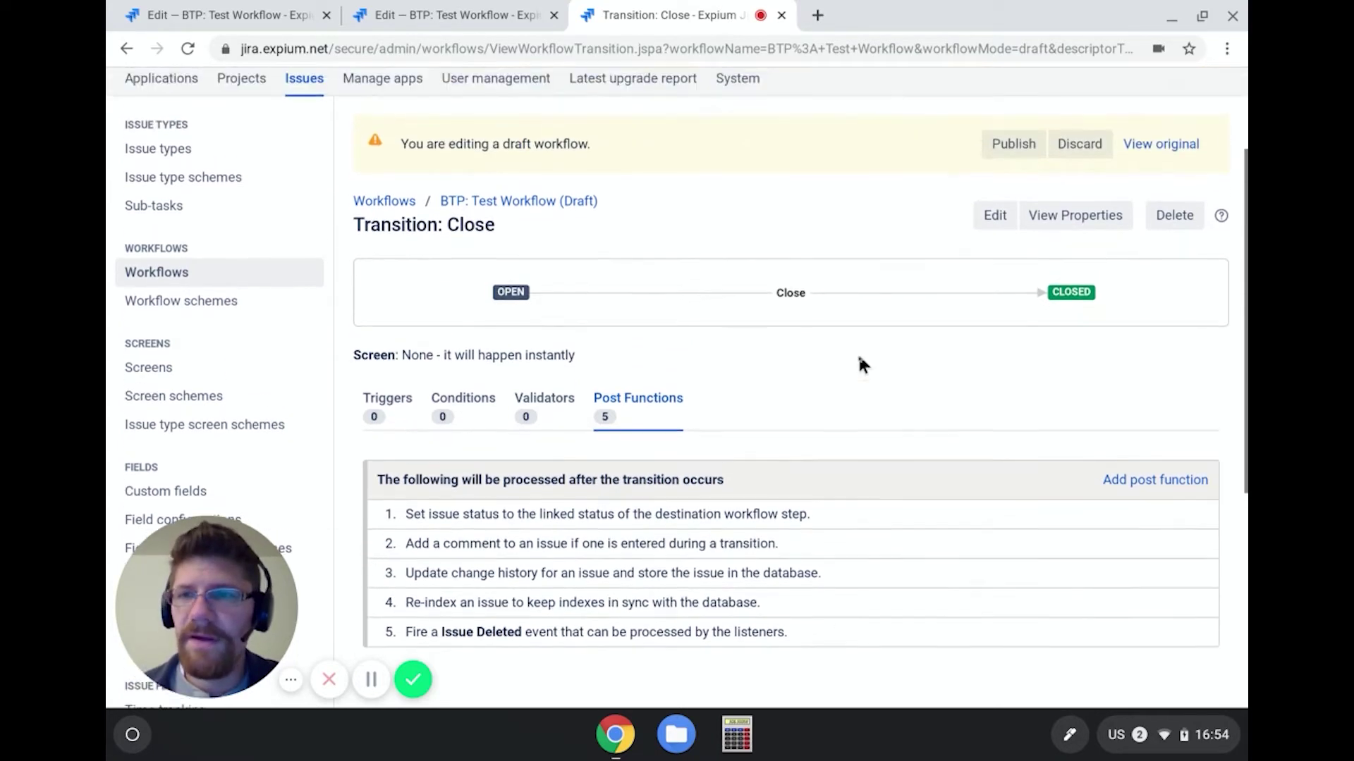
left_click(145, 280)
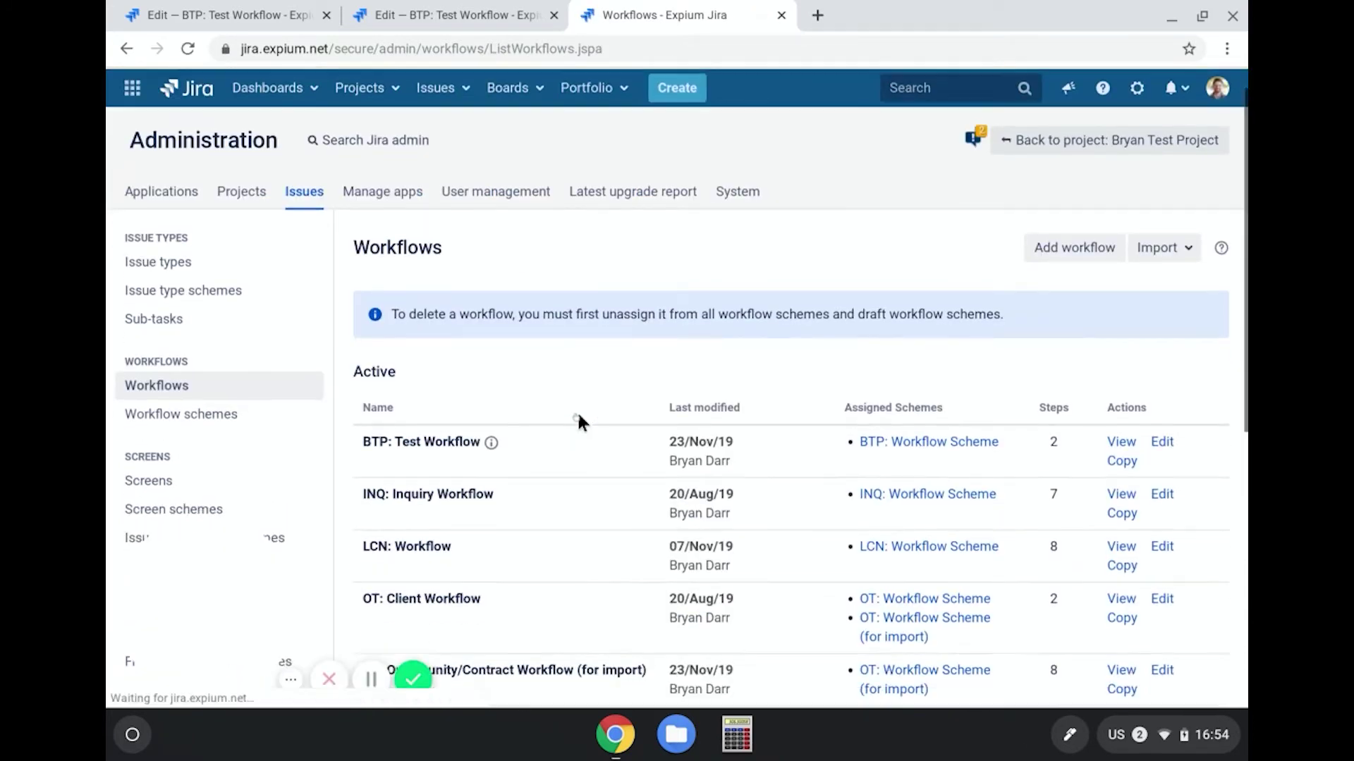
scroll(577, 420, "down", 7)
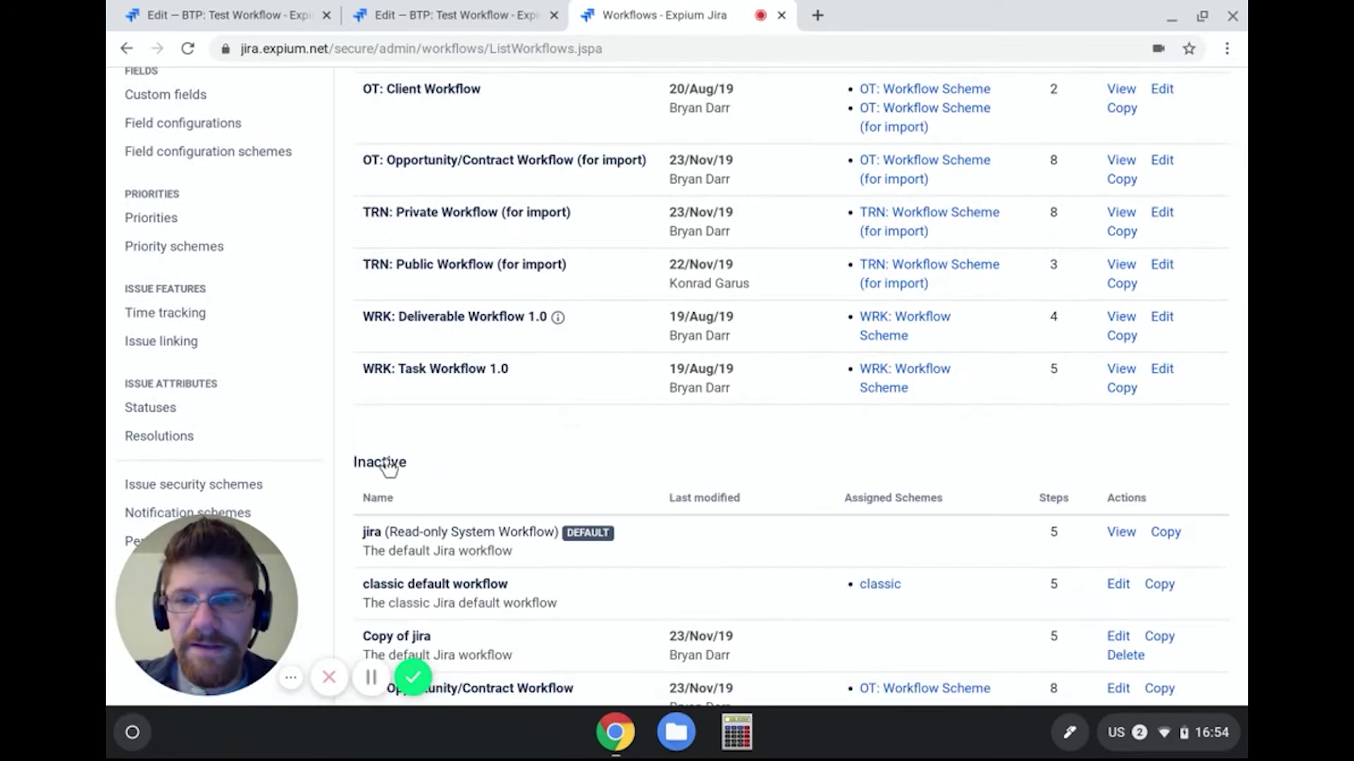
scroll(573, 446, "down", 3)
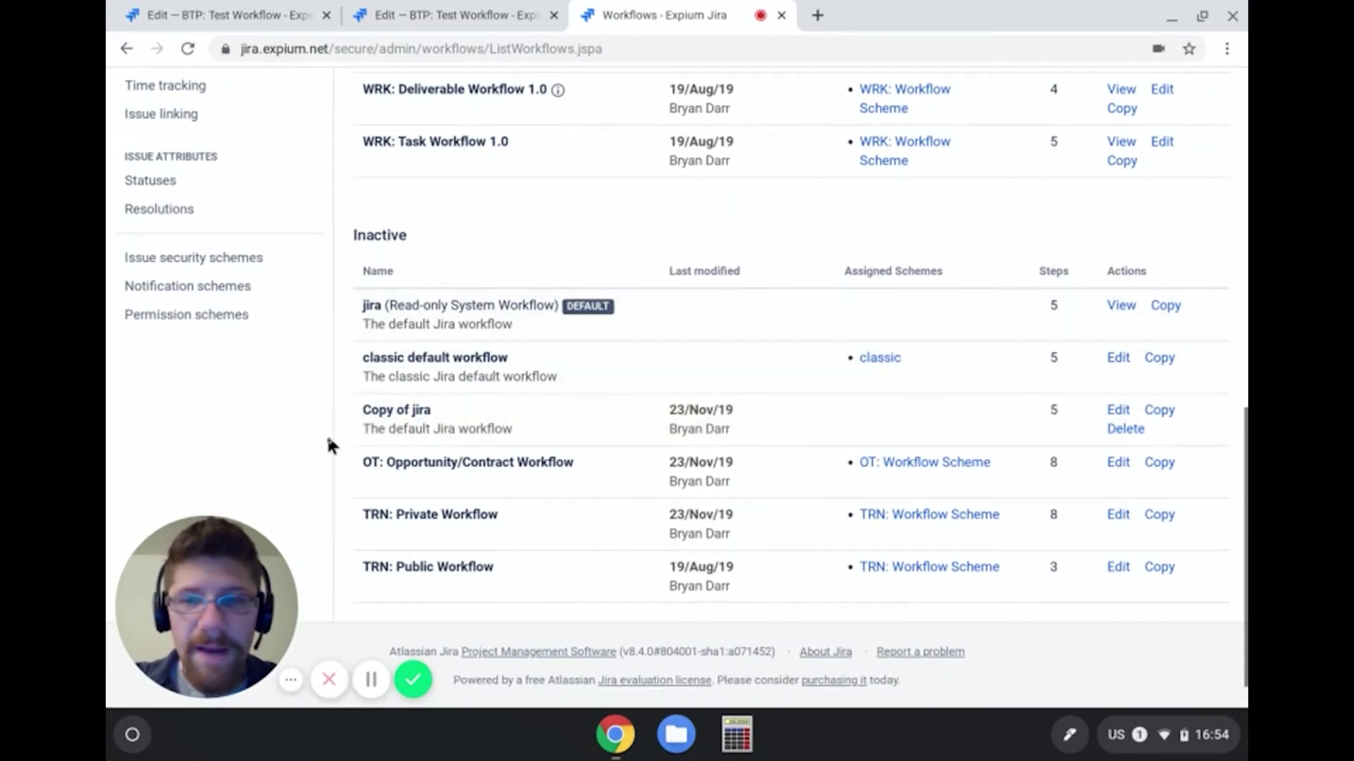
left_click(1117, 411)
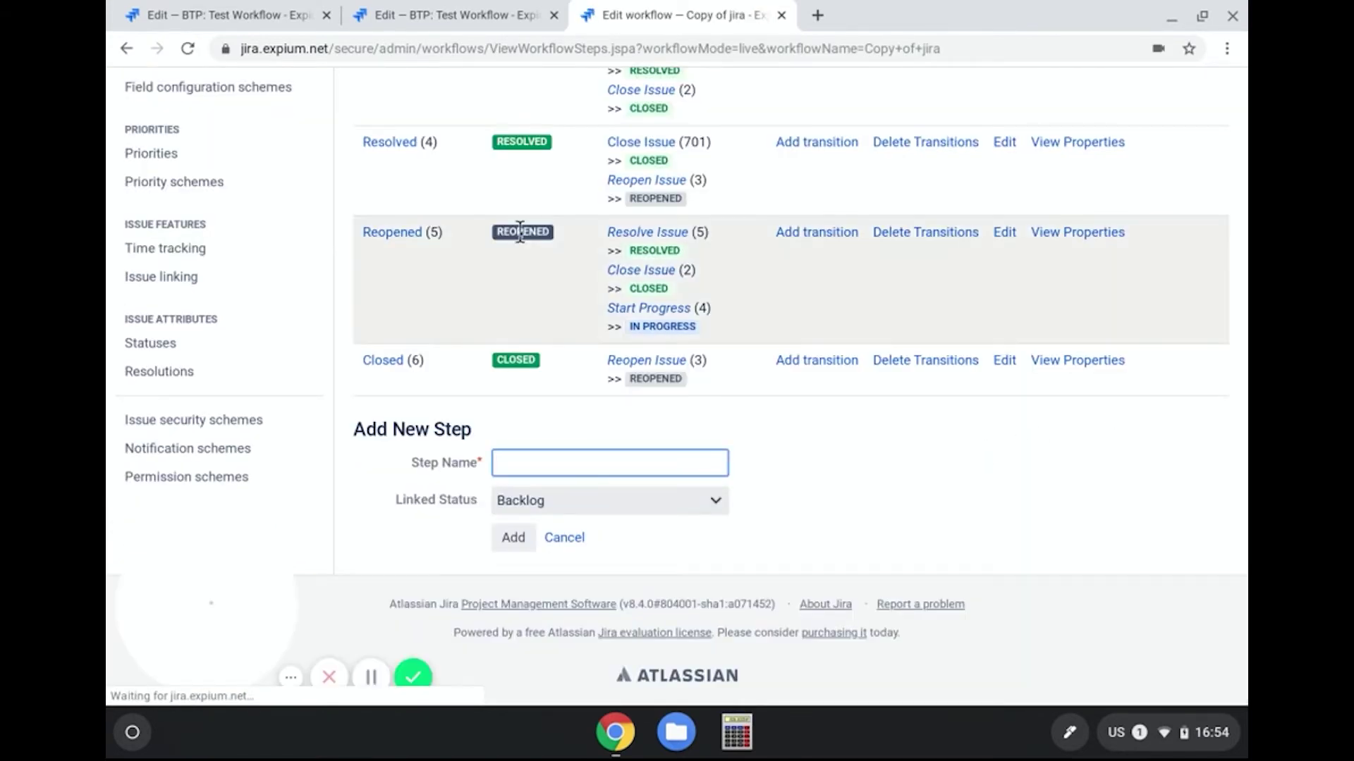
left_click(398, 166)
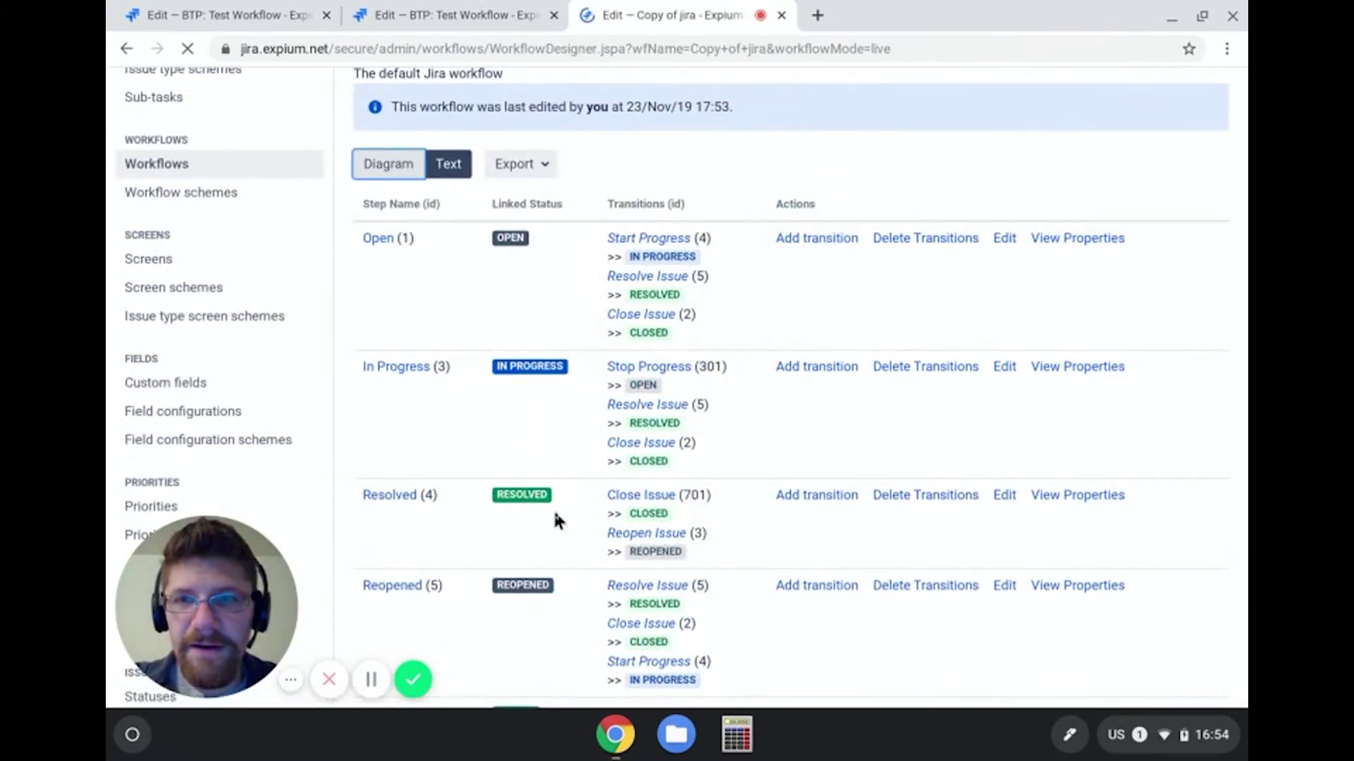
Step: Inspect the Start Progress transition from OPEN in the Copy of jira diagram
scroll(556, 520, "down", 4)
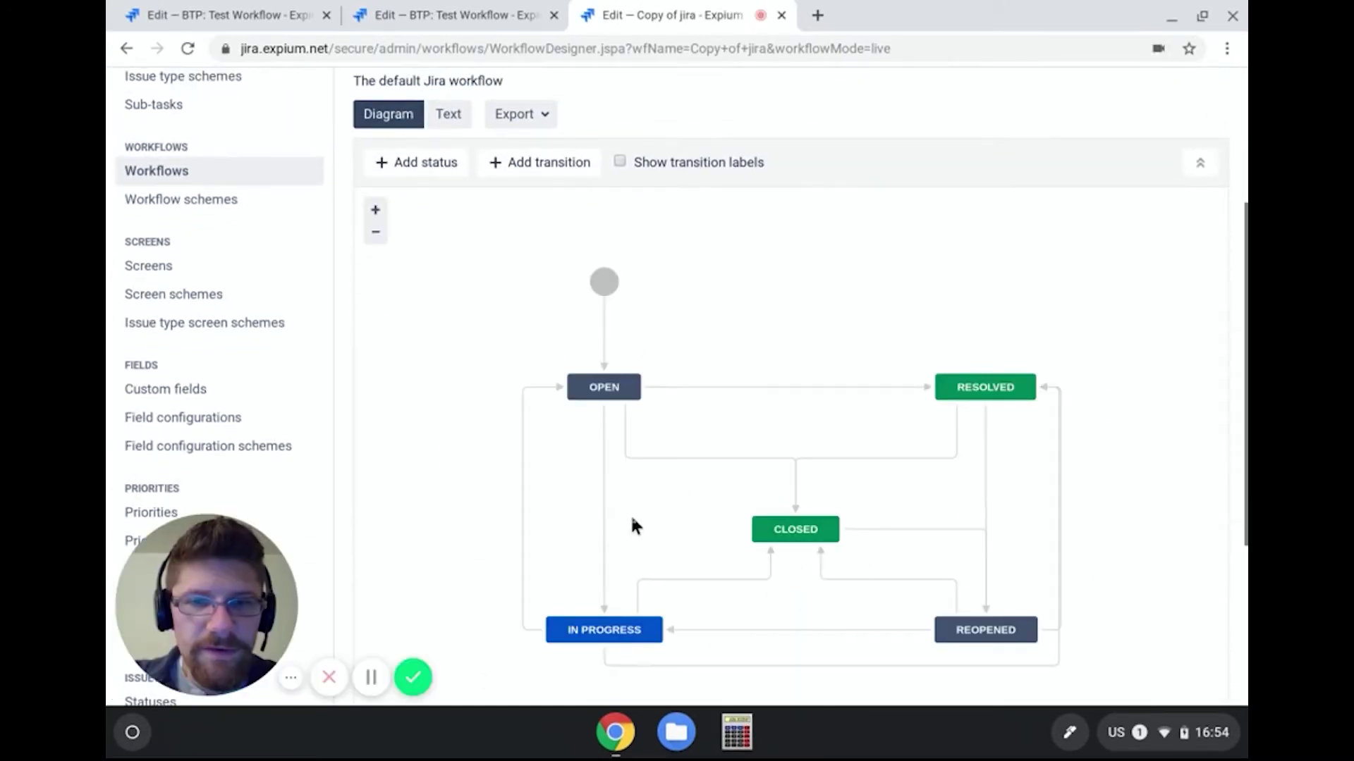
left_click(604, 517)
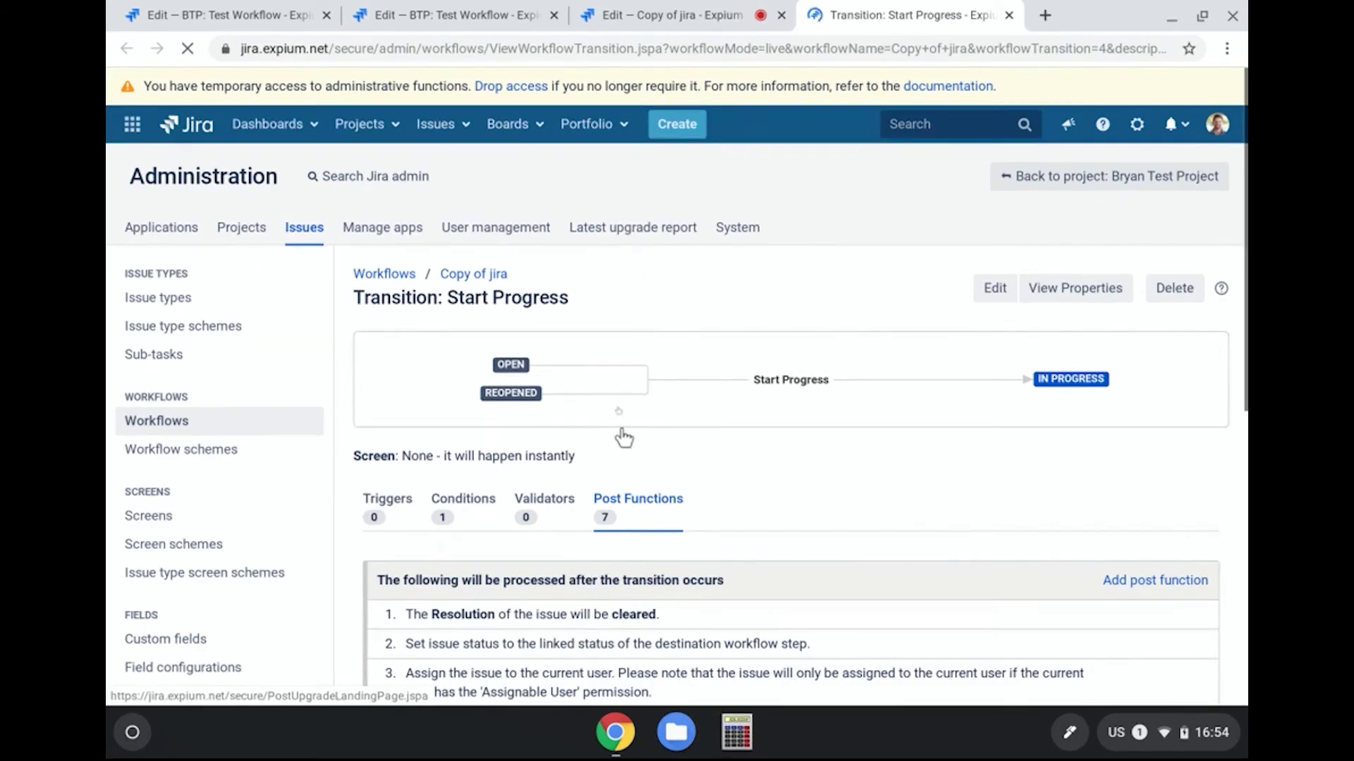
scroll(737, 465, "down", 2)
scroll(738, 465, "down", 2)
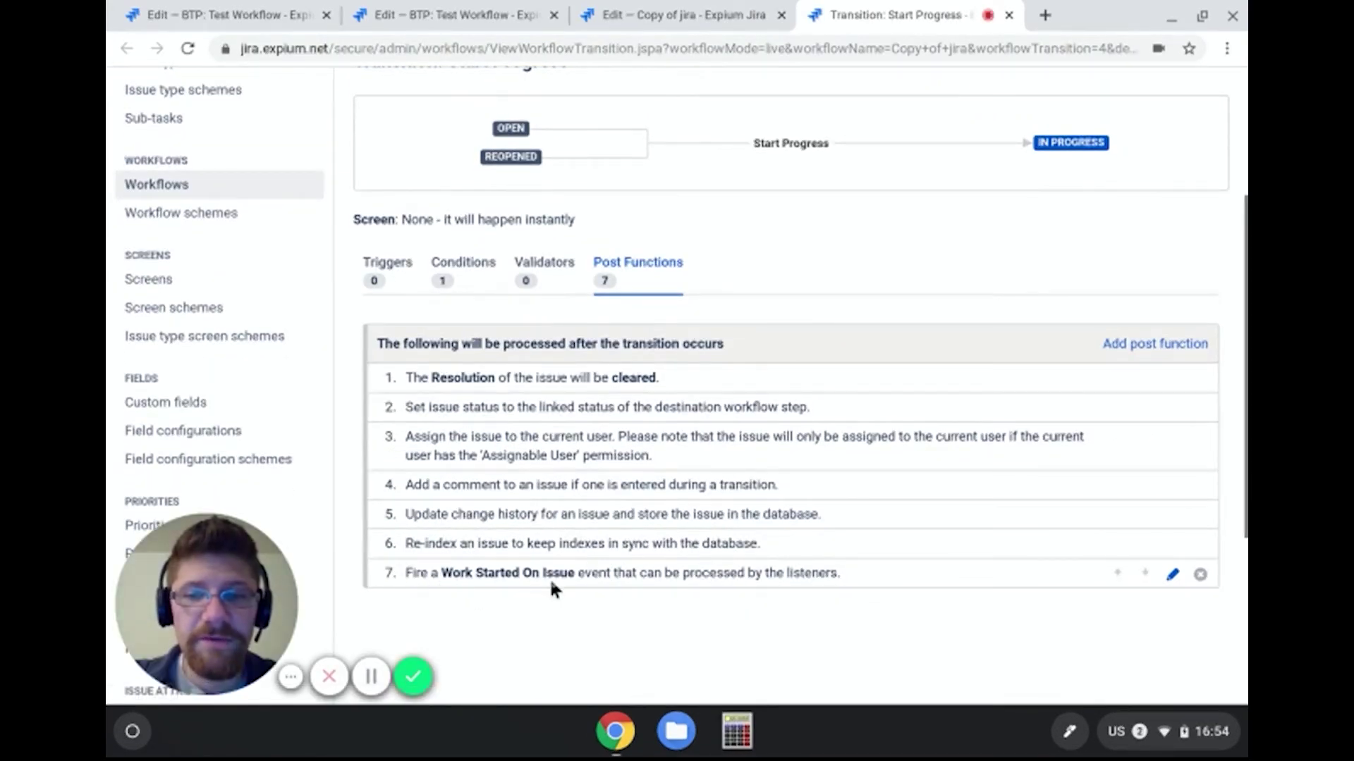
Step: View the Close Issue transition's post functions, the last firing an Issue Closed event
left_click(630, 17)
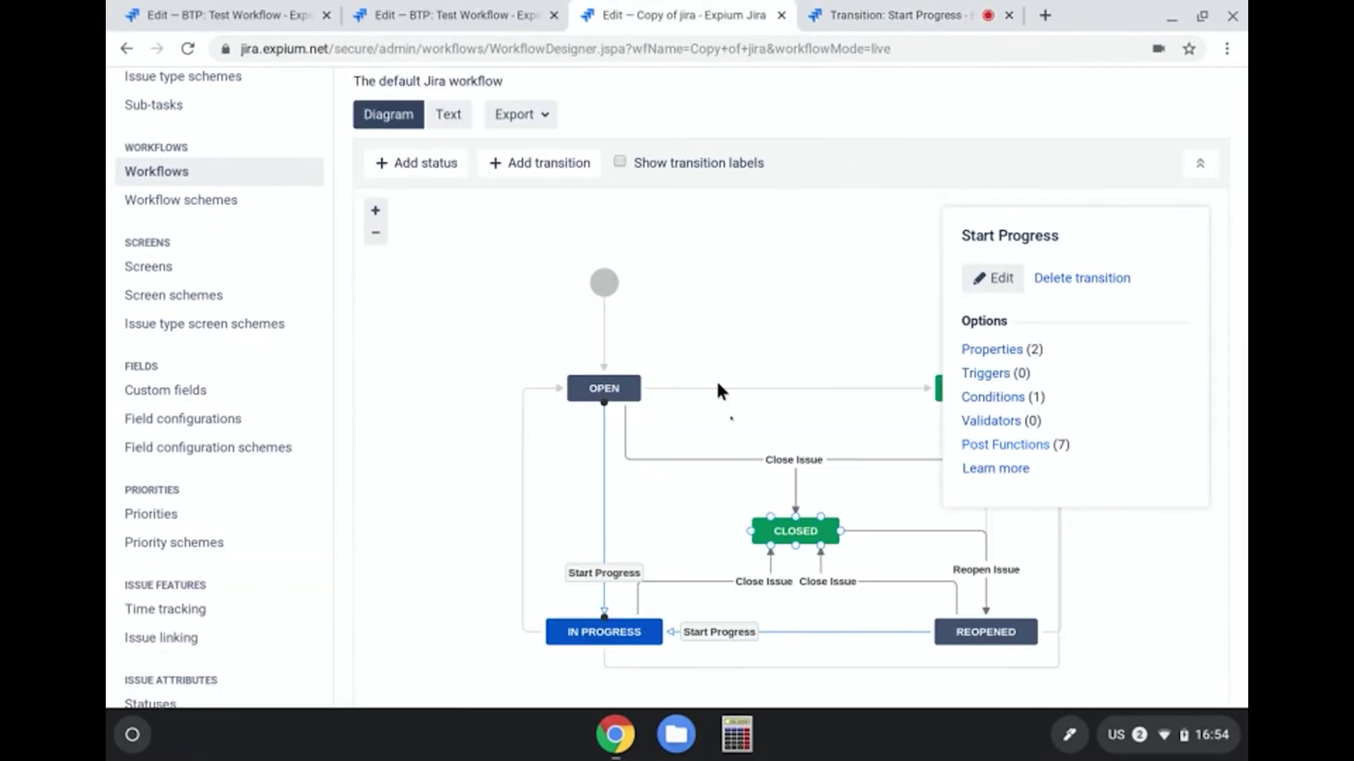
left_click(760, 582)
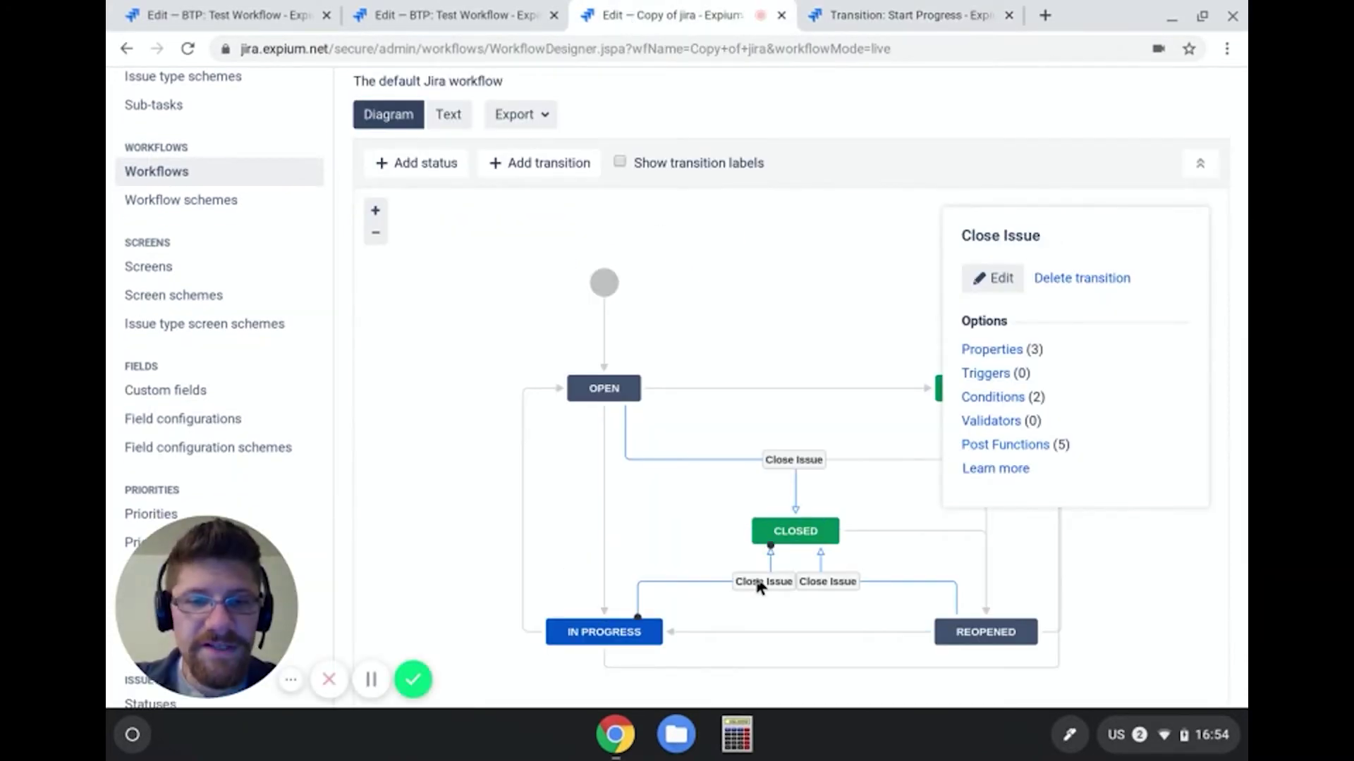
left_click(1005, 444)
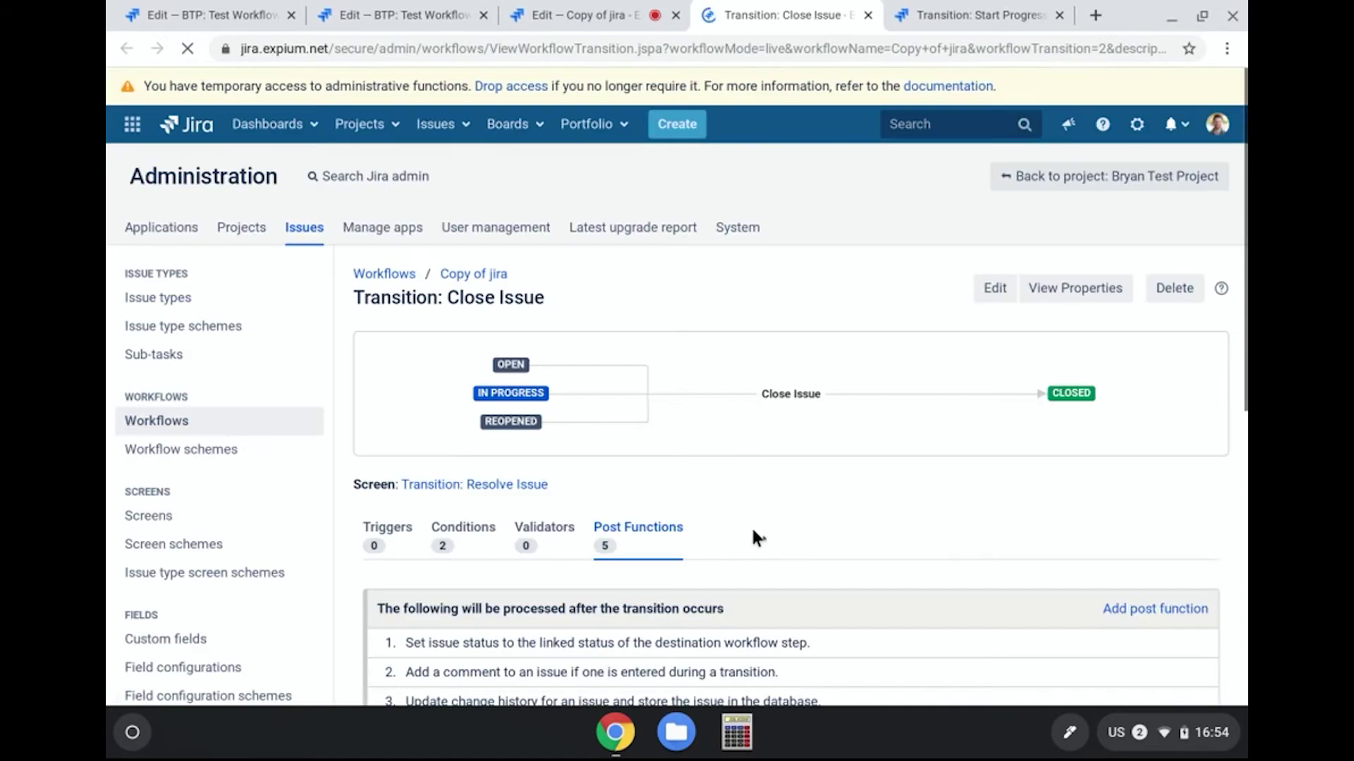
scroll(764, 534, "down", 2)
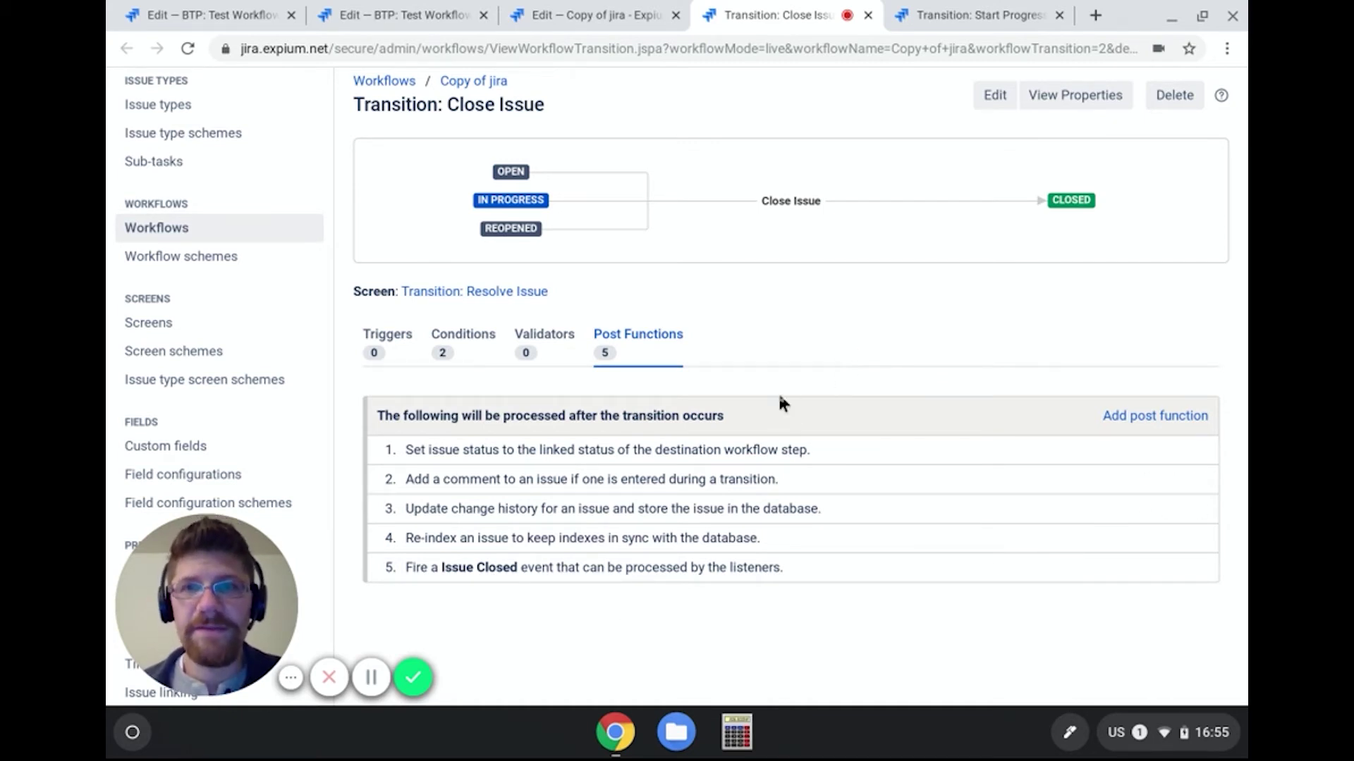
left_click(1059, 15)
Step: Close the Copy of jira and both BTP: Test Workflow editor pages
left_click(818, 16)
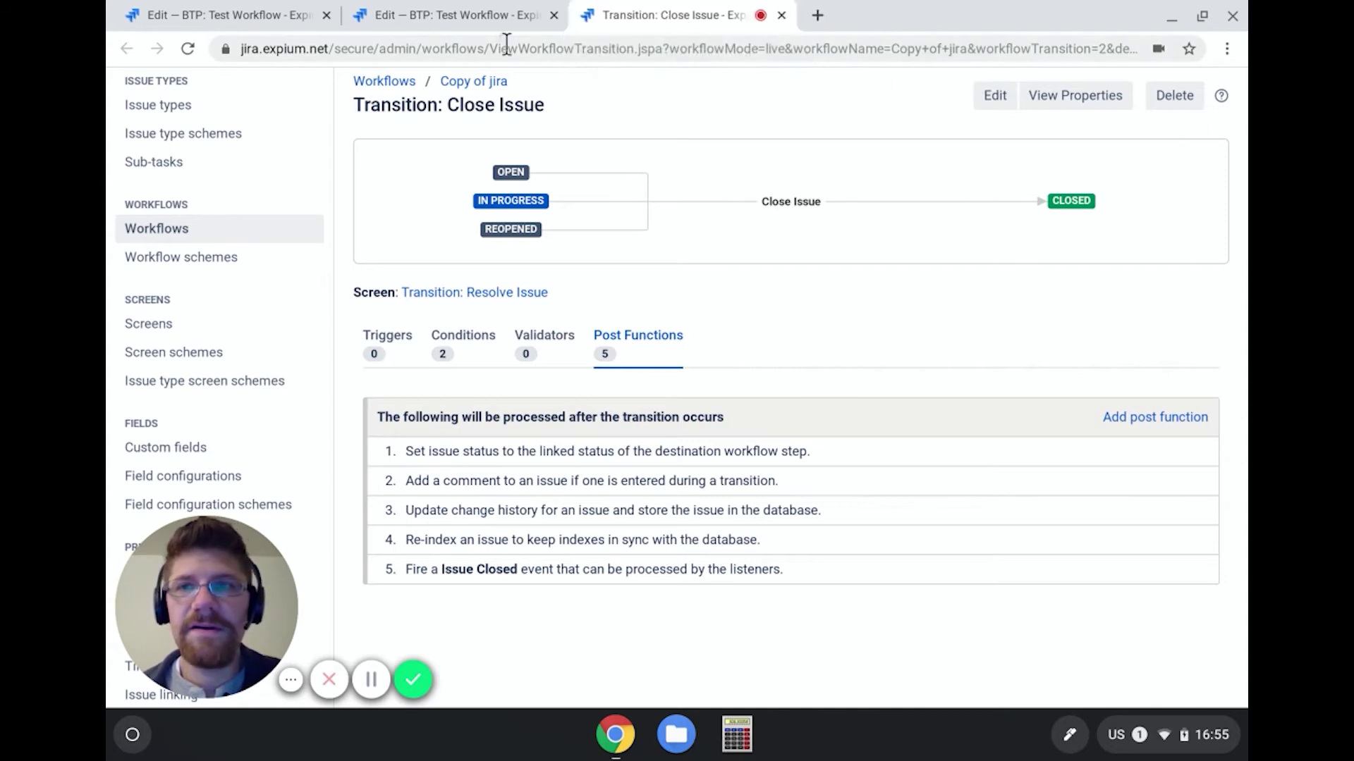
left_click(554, 16)
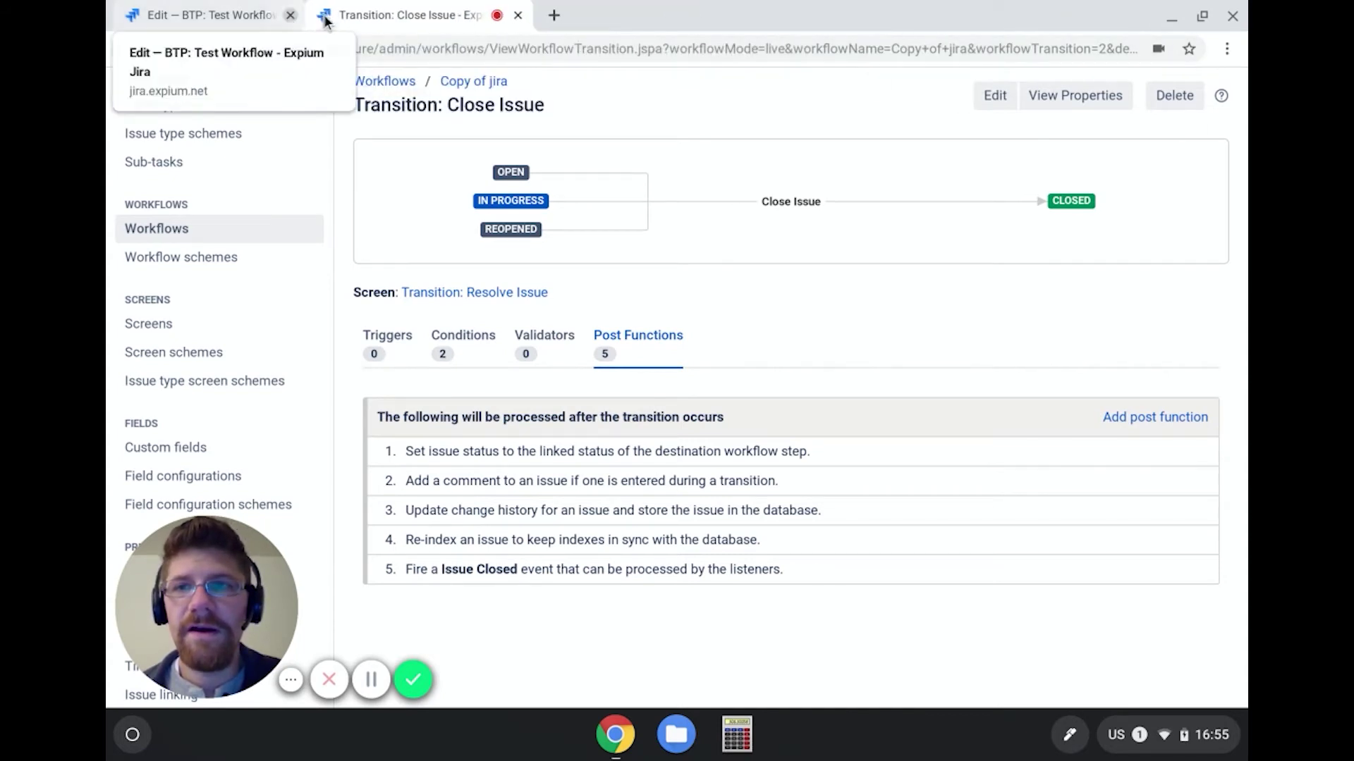
left_click(290, 15)
Step: Go to Notification schemes under Issue Attributes in the admin sidebar
scroll(254, 275, "down", 1)
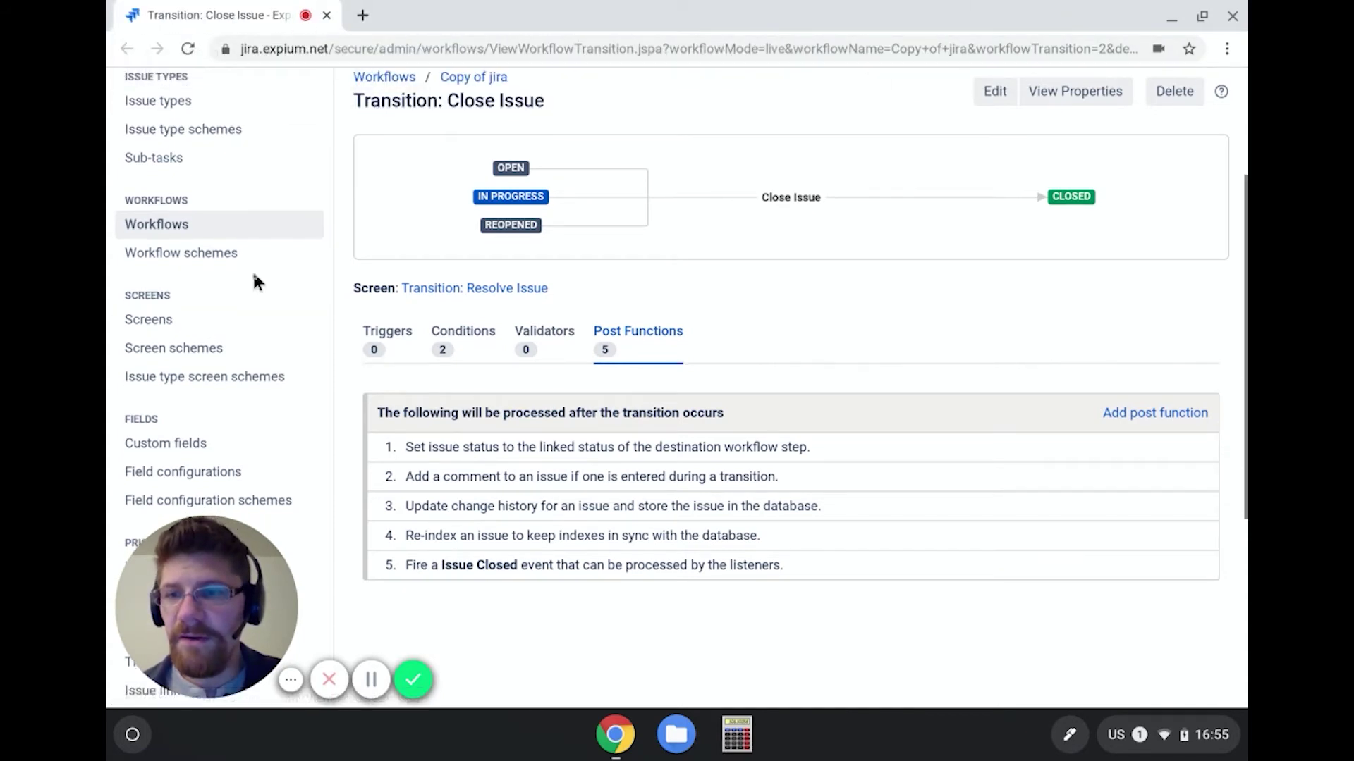
scroll(254, 281, "down", 5)
scroll(602, 235, "up", 6)
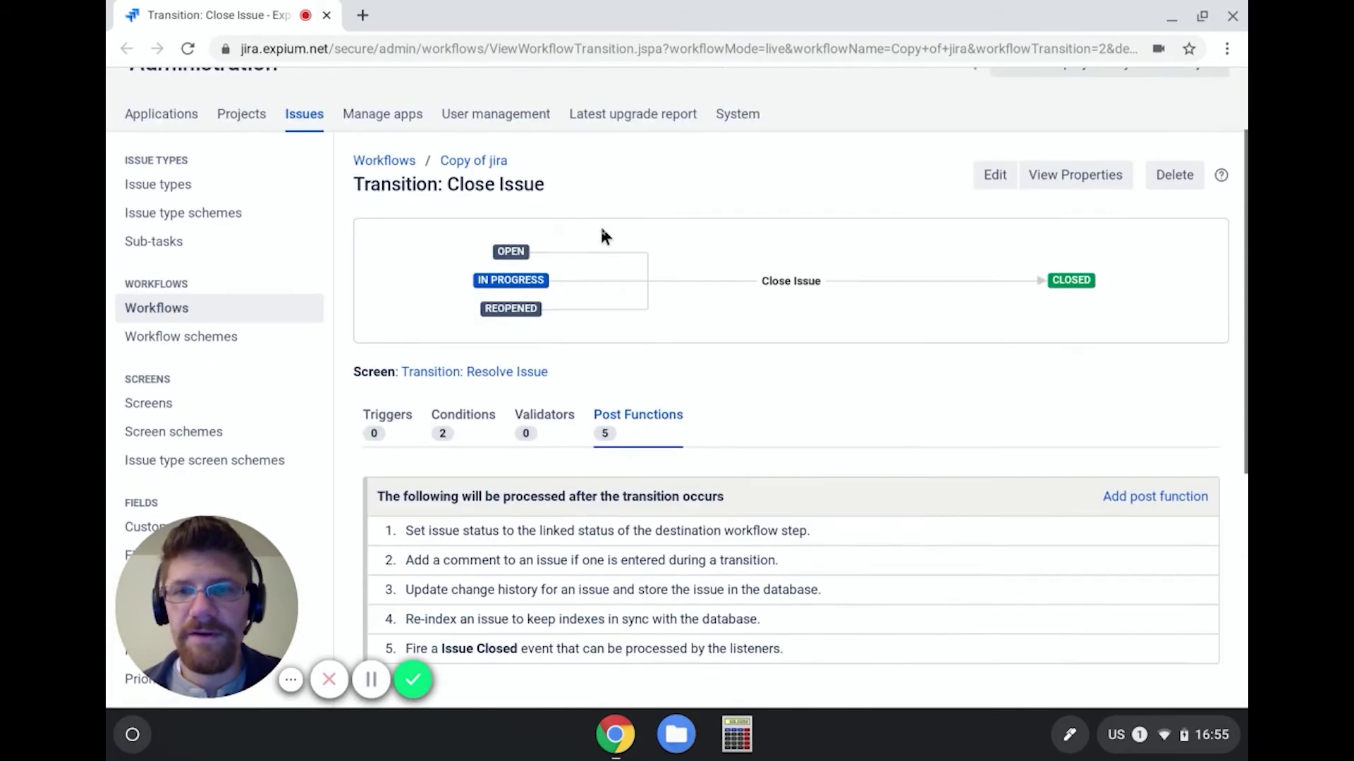
scroll(413, 147, "up", 2)
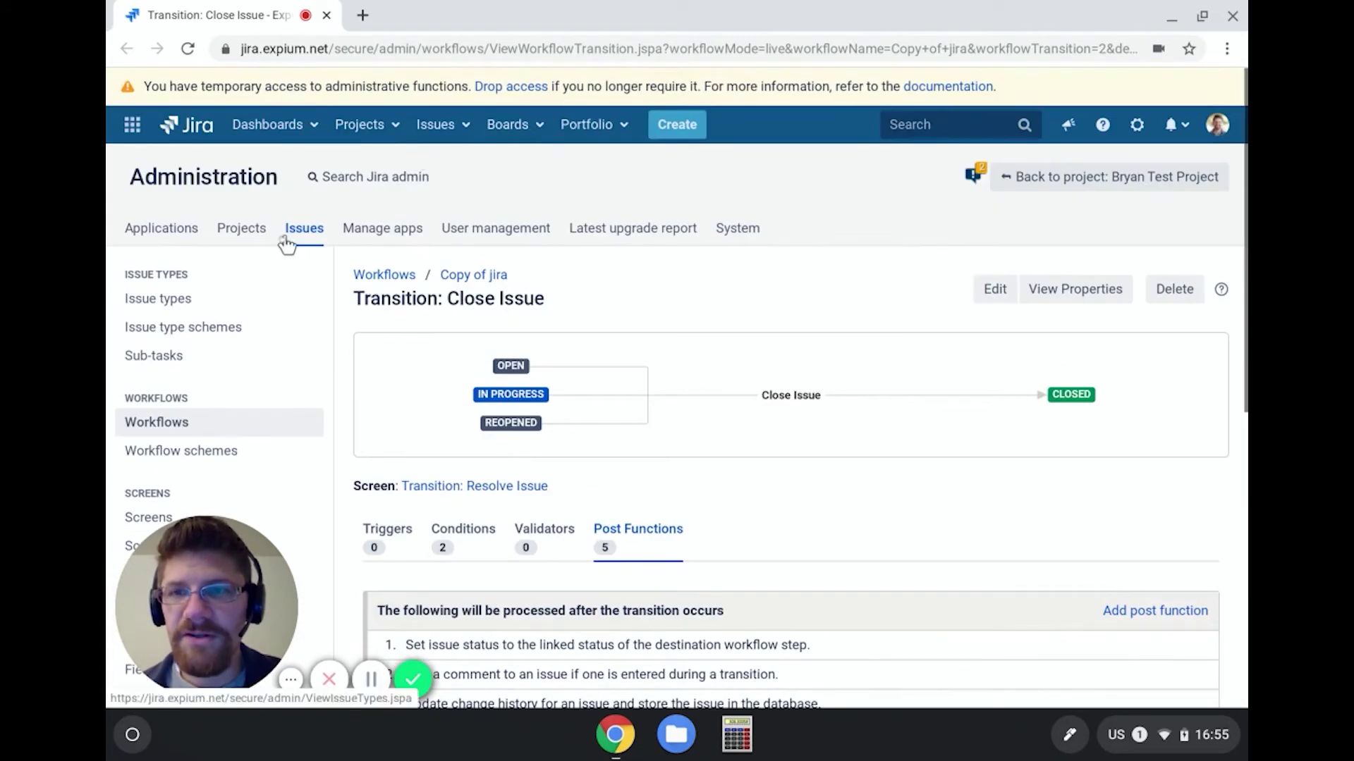
scroll(139, 362, "down", 8)
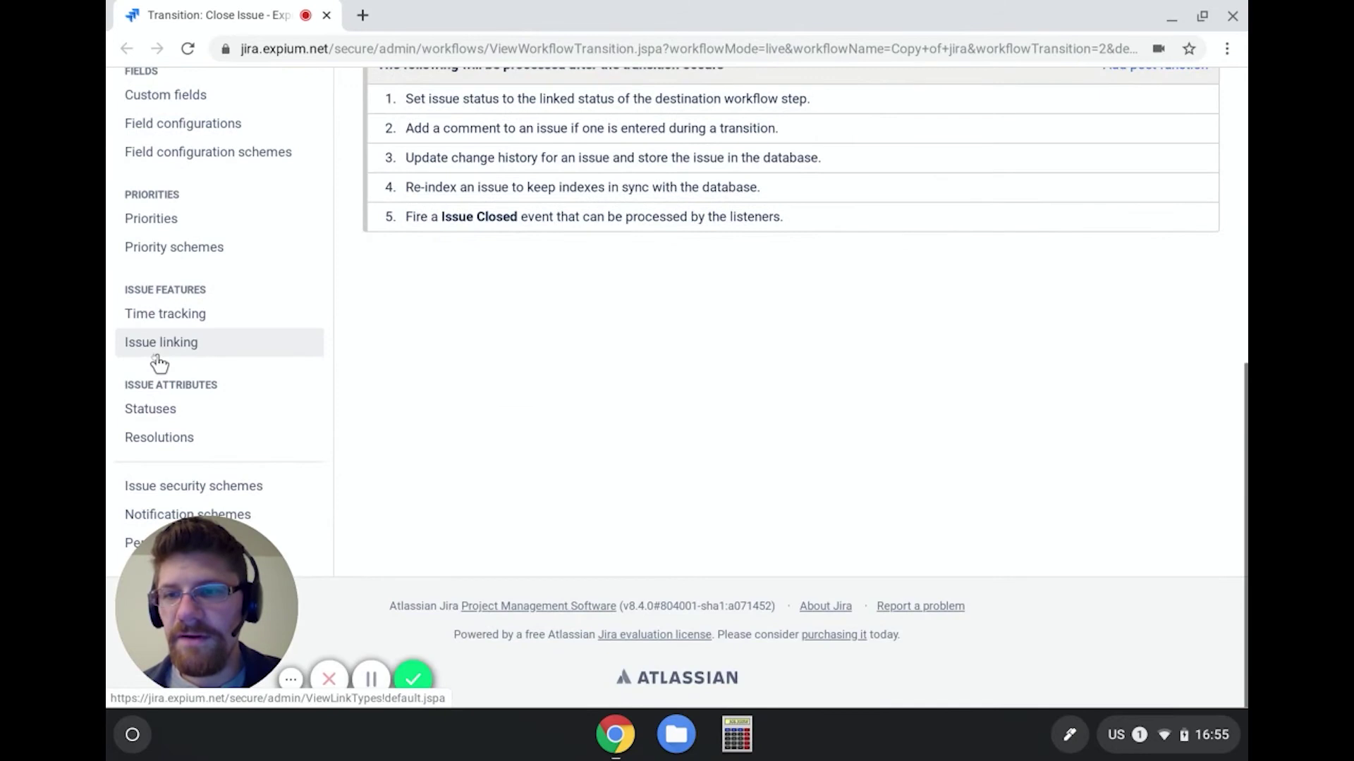
left_click(132, 516)
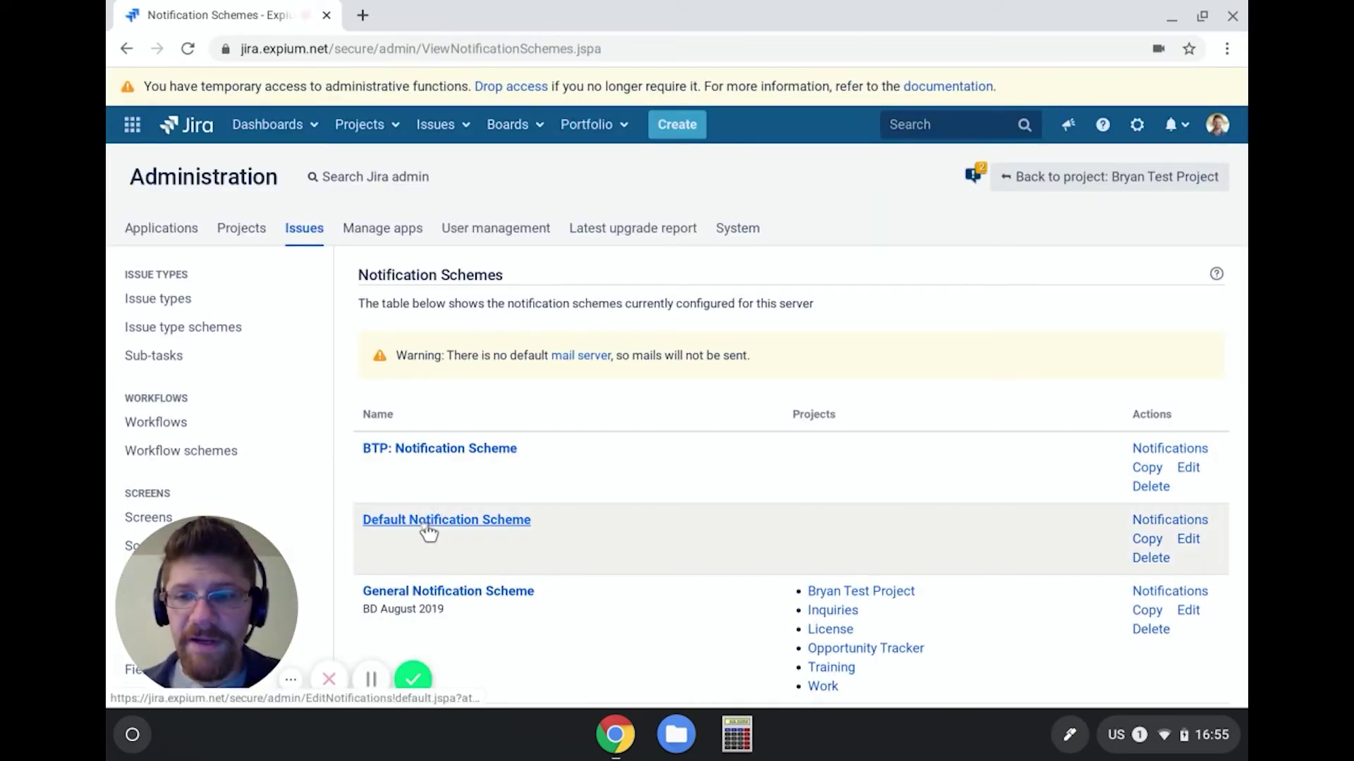
Step: Review each event's recipients in the Default Notification Scheme, then return to Workflows
left_click(427, 525)
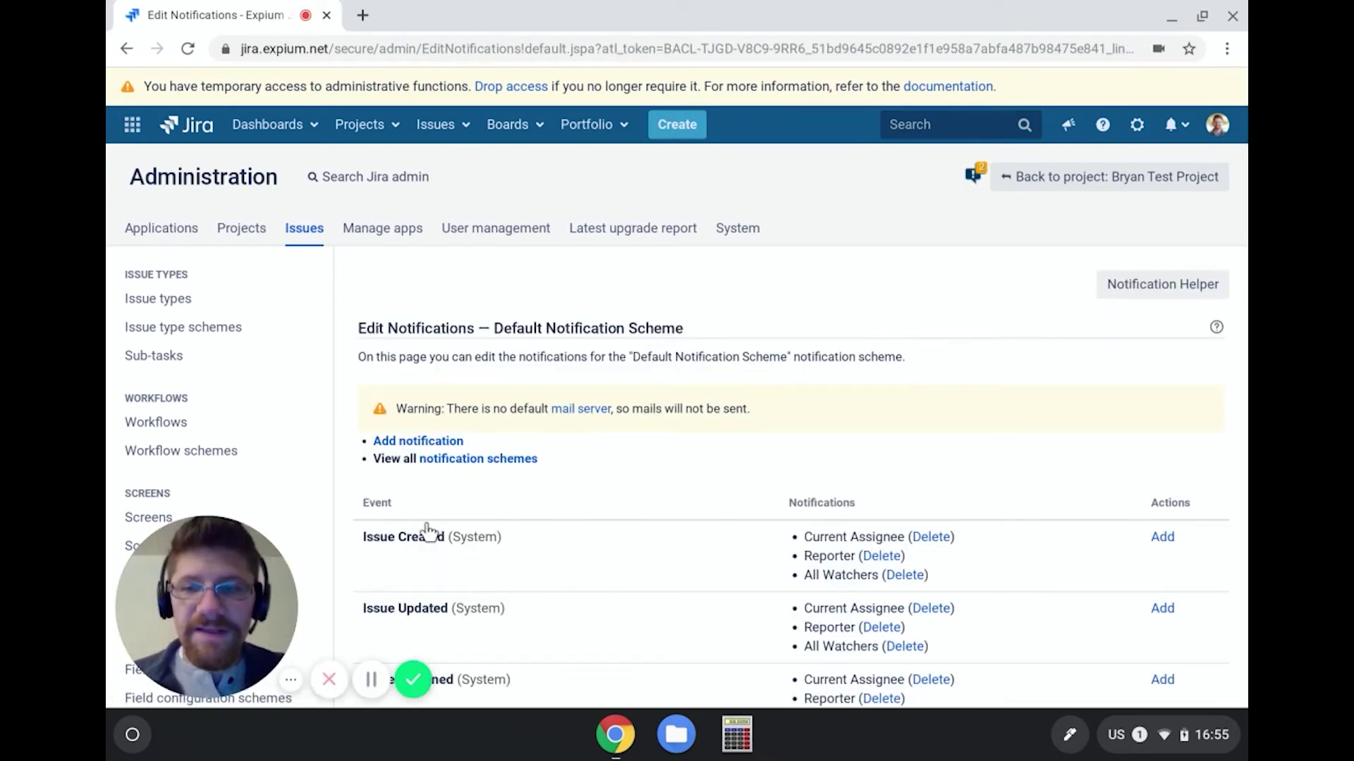
scroll(427, 529, "down", 1)
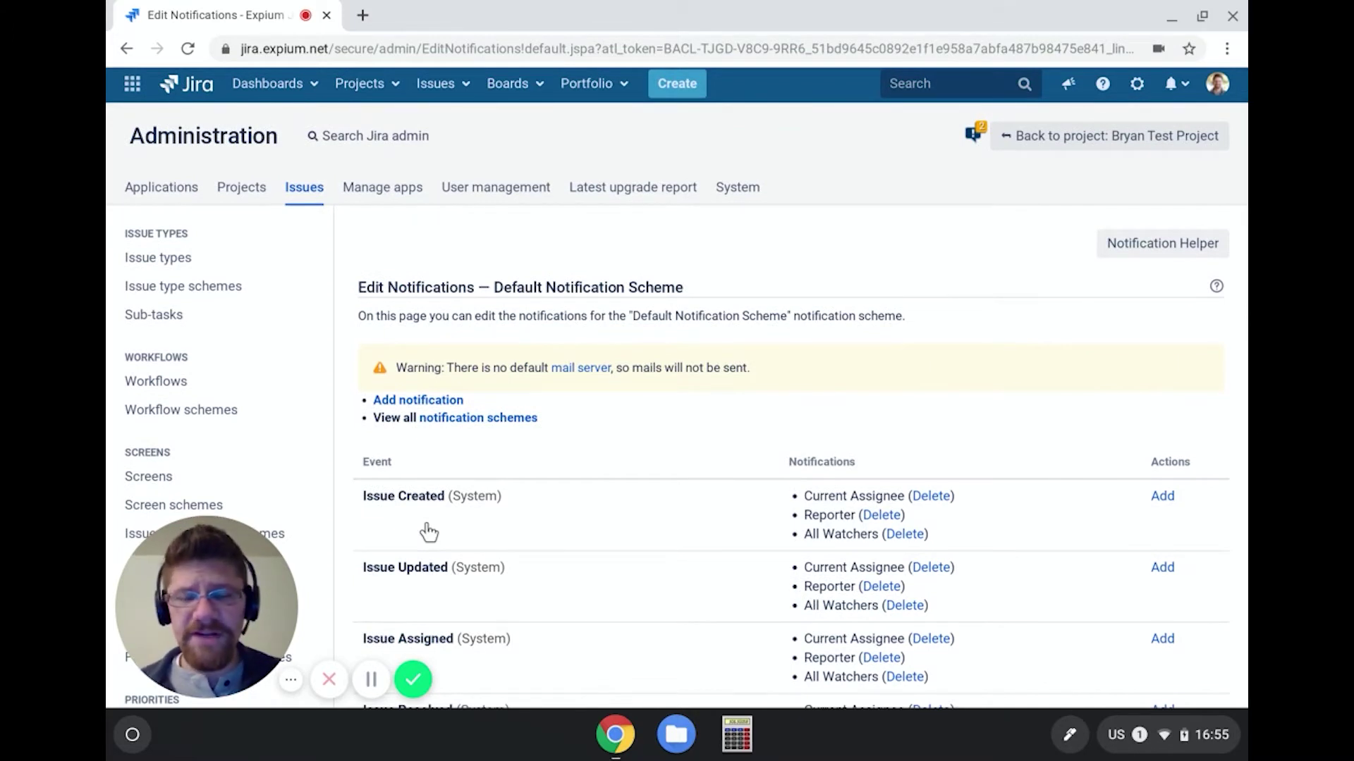
scroll(429, 533, "down", 7)
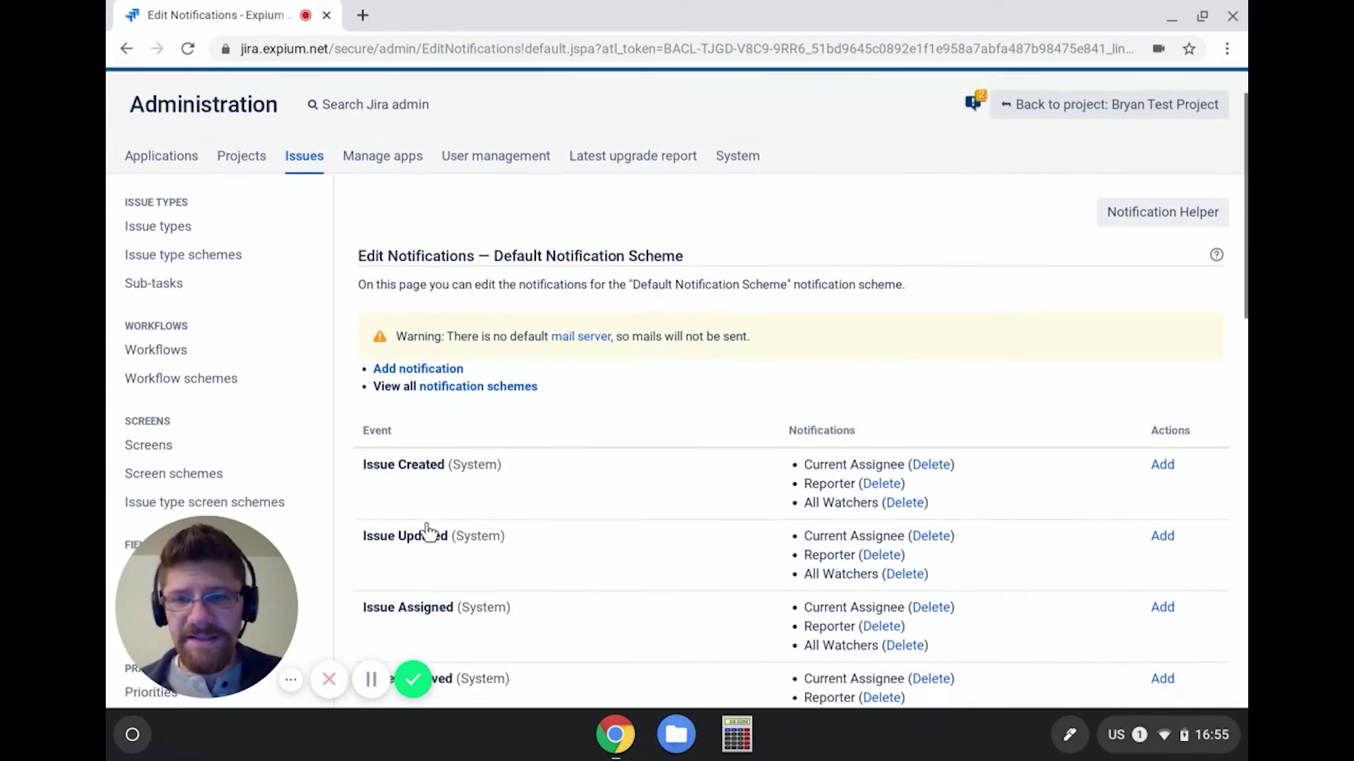
scroll(427, 531, "down", 1)
scroll(425, 532, "up", 6)
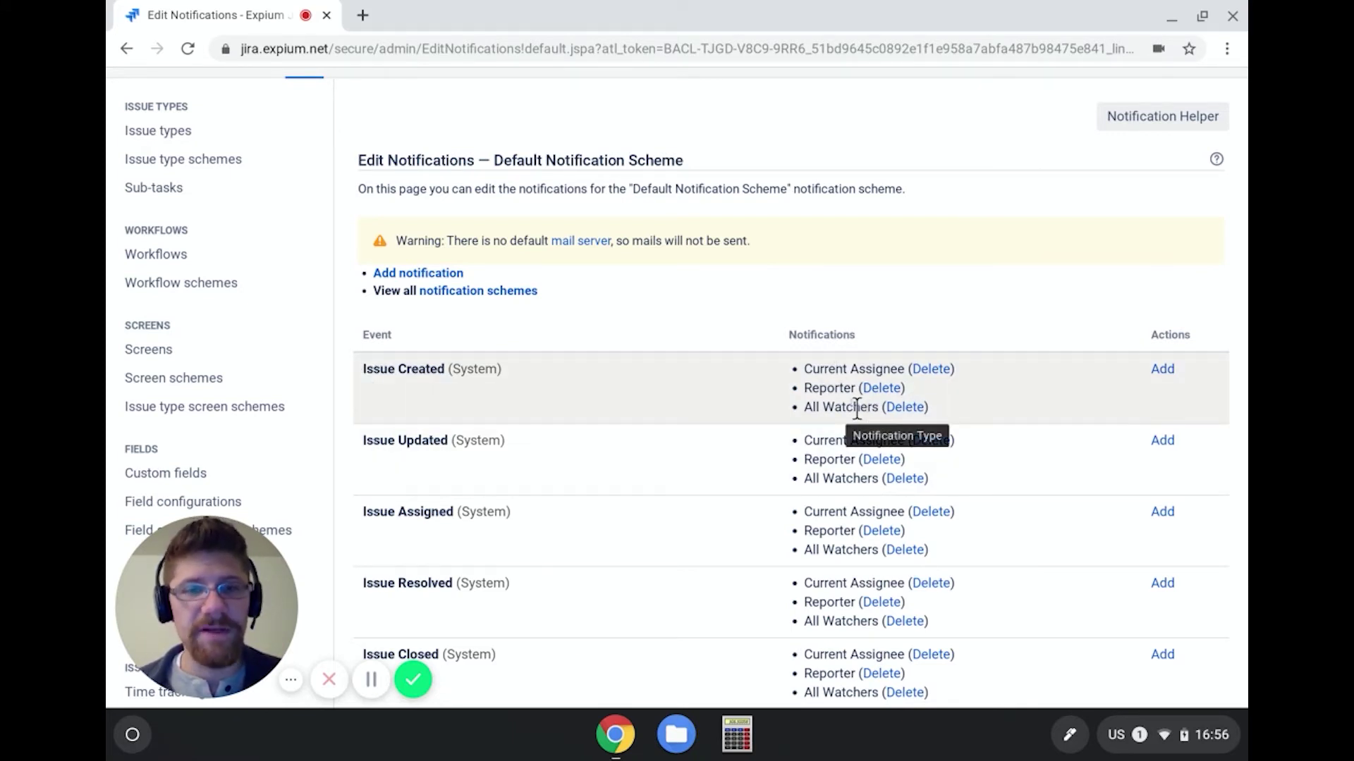
scroll(856, 407, "down", 8)
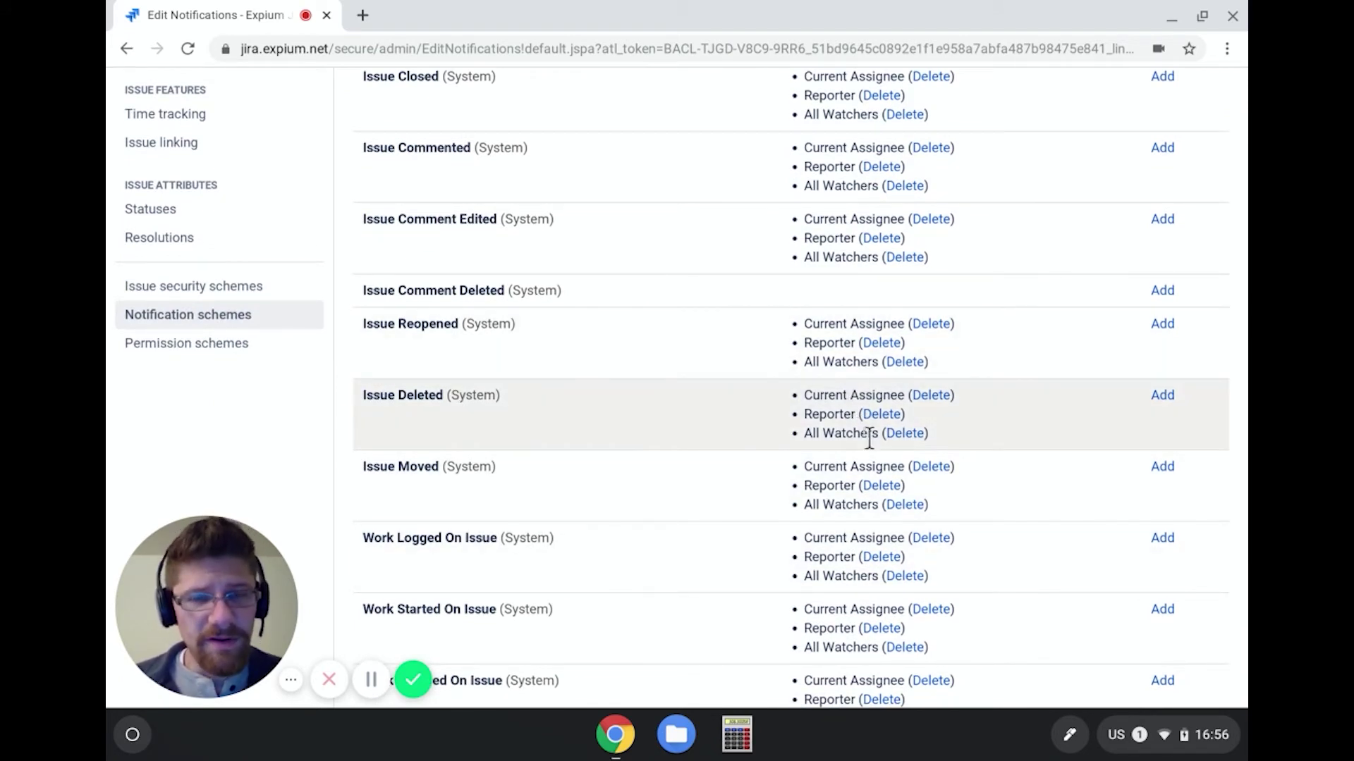
scroll(701, 452, "down", 4)
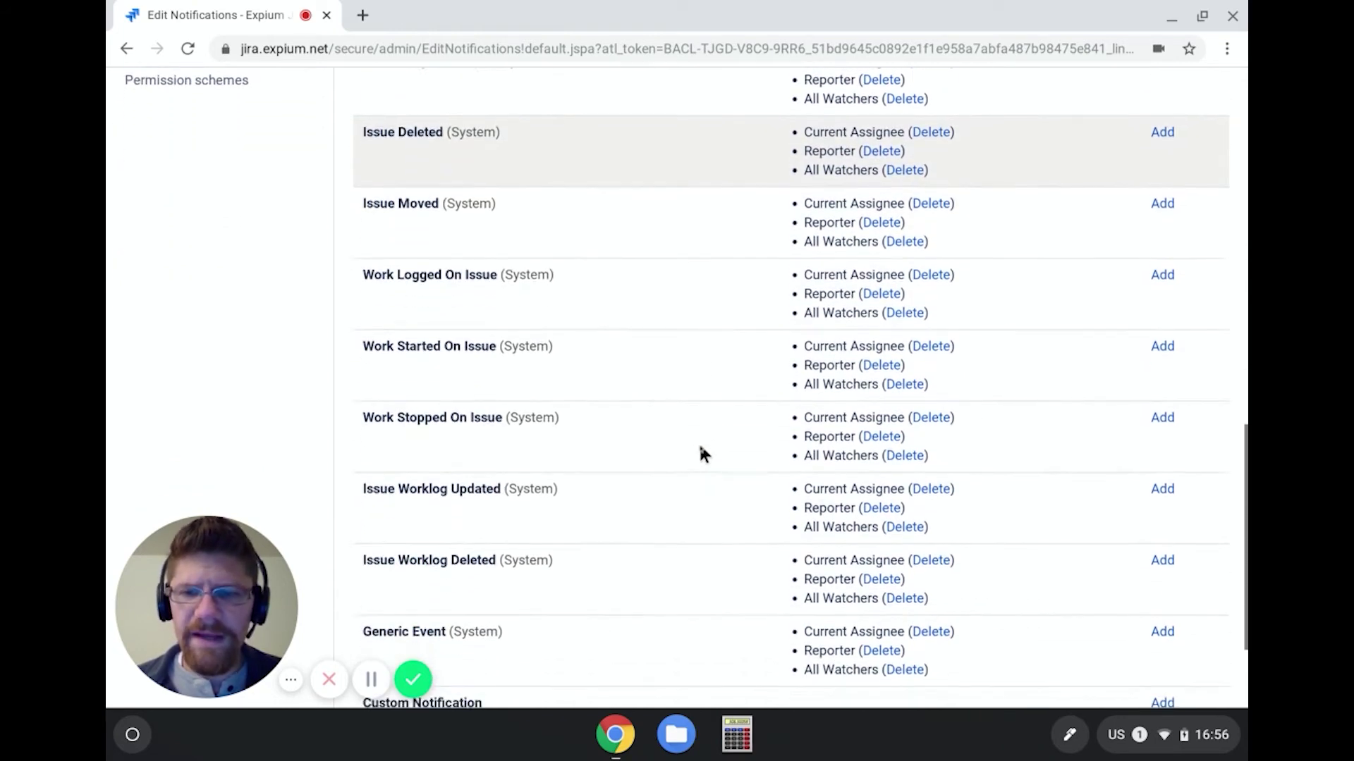
scroll(701, 453, "down", 1)
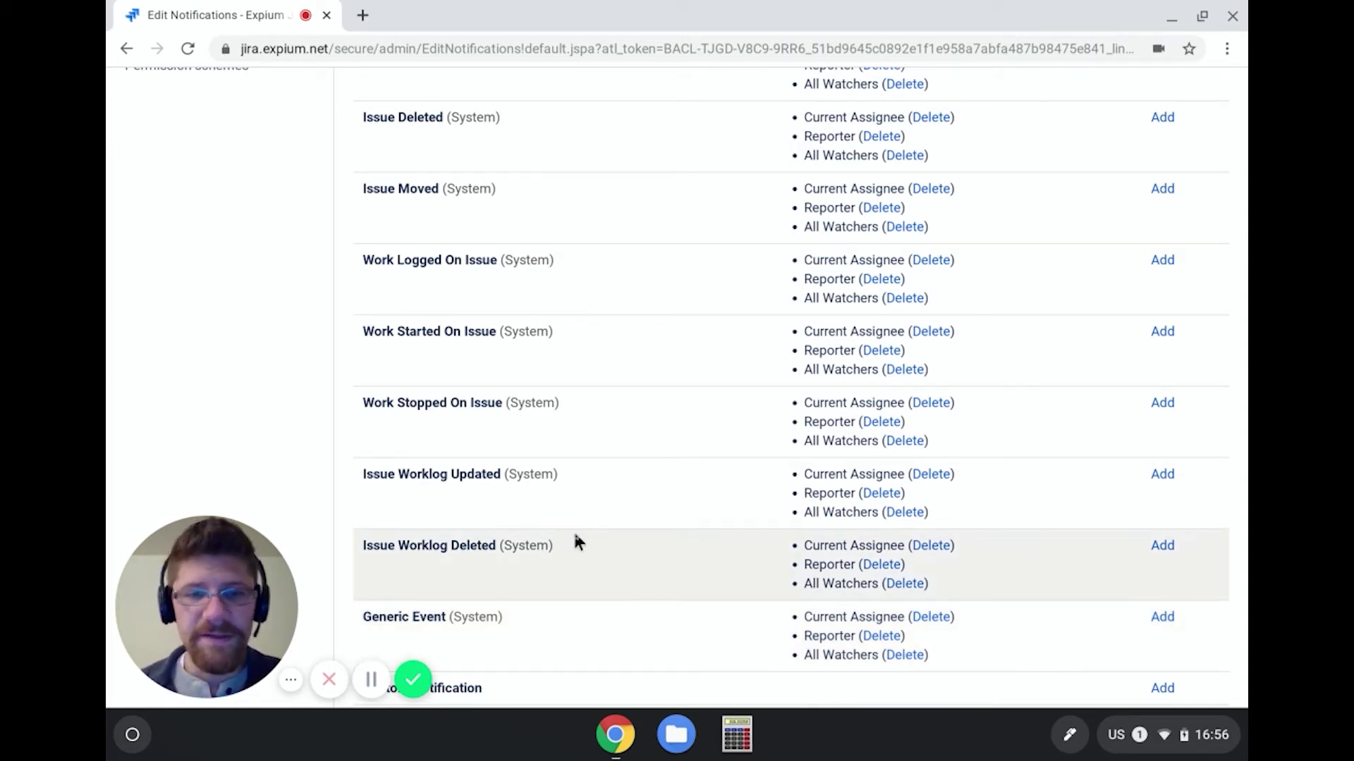
scroll(575, 541, "up", 15)
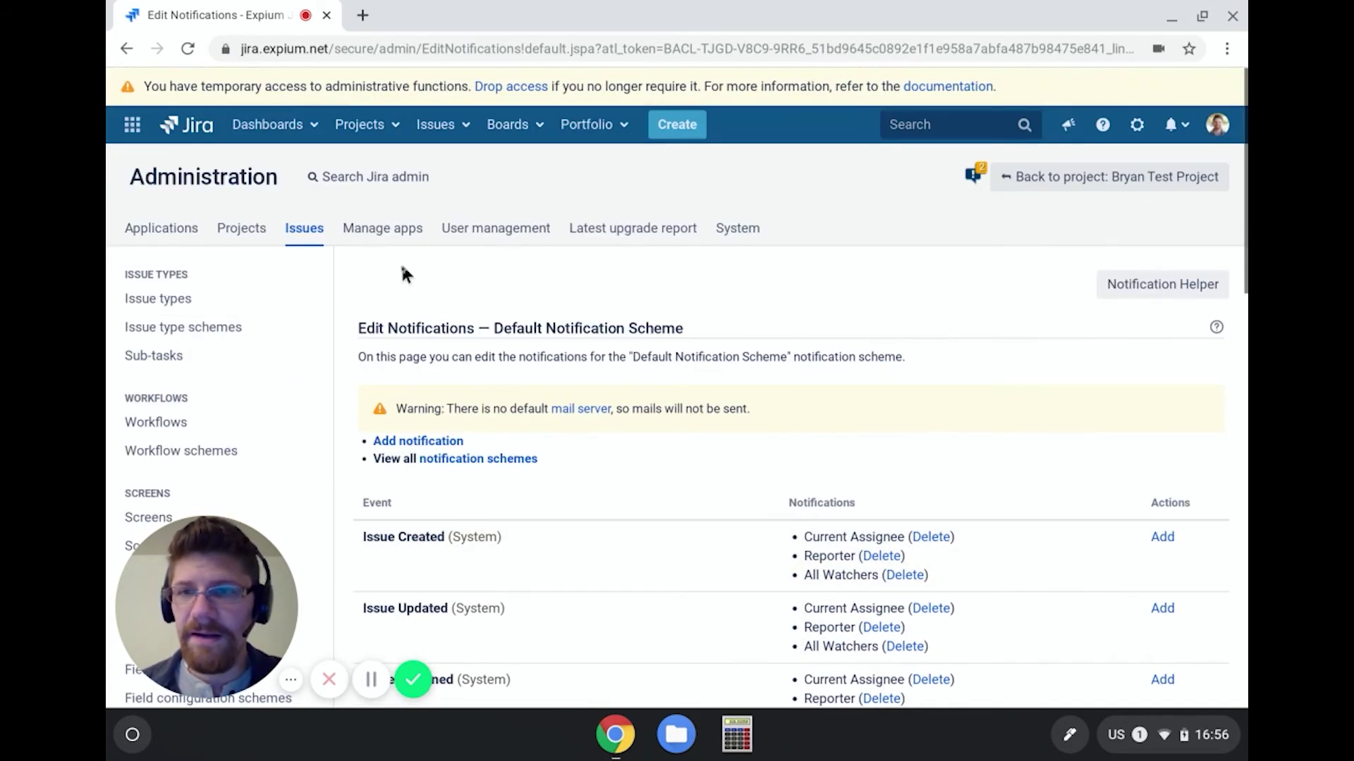
left_click(176, 421)
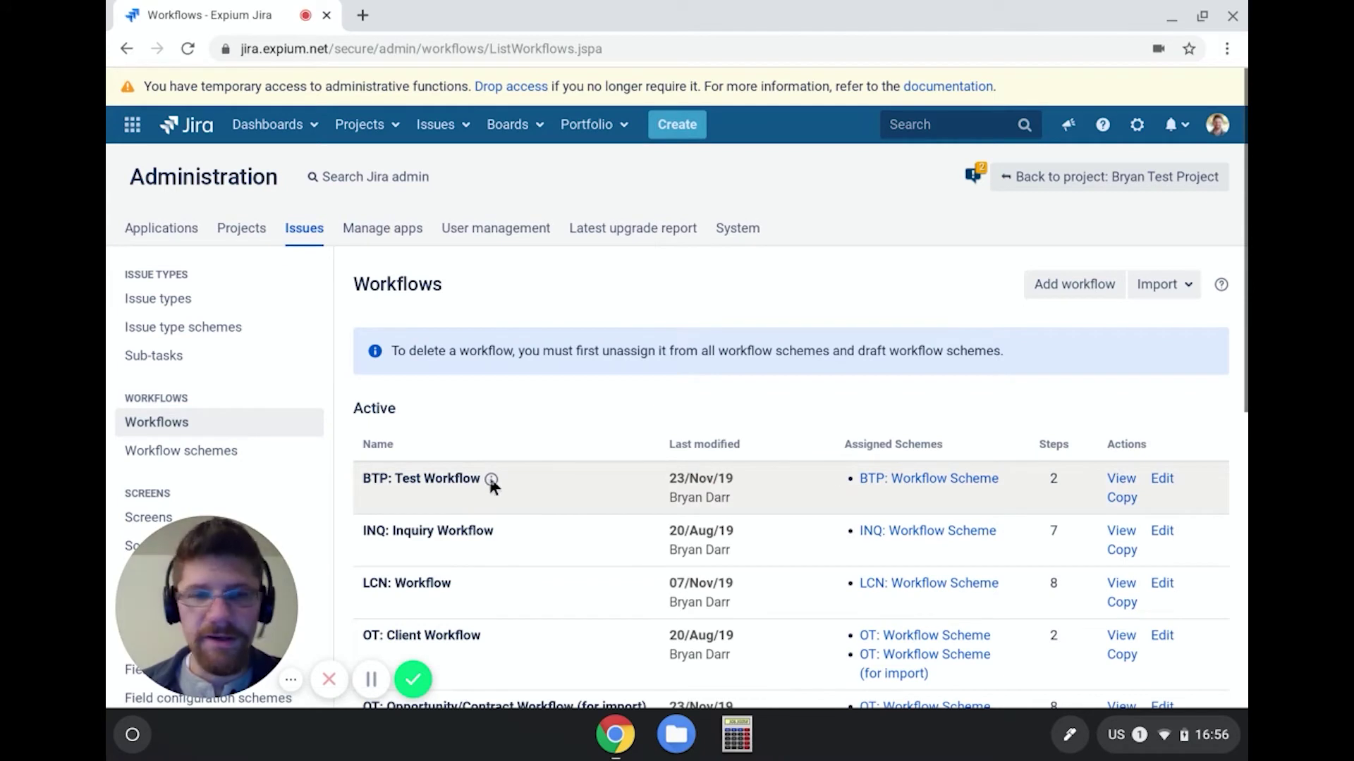
Step: Open the BTP: Test Workflow draft diagram and select the OPEN-to-CLOSED Close transition
left_click(1163, 479)
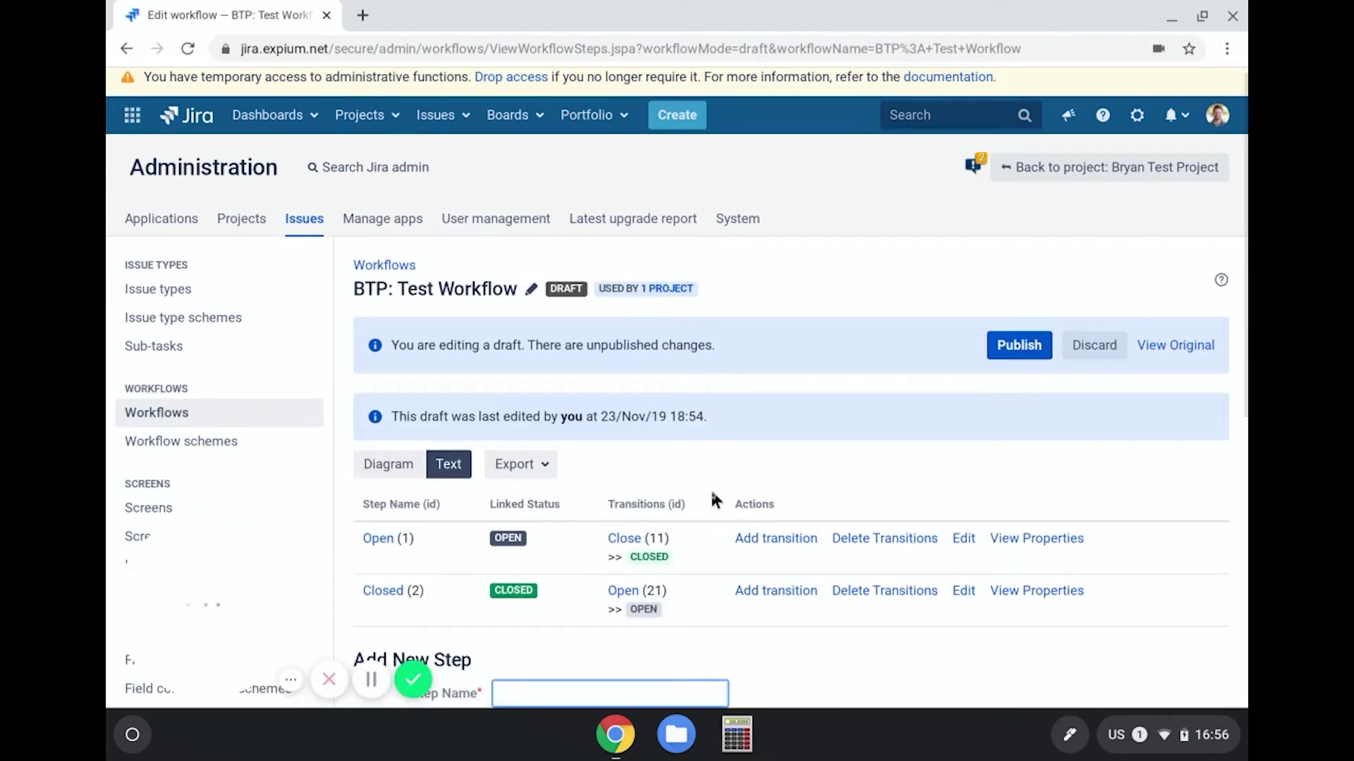
left_click(408, 465)
scroll(793, 529, "down", 4)
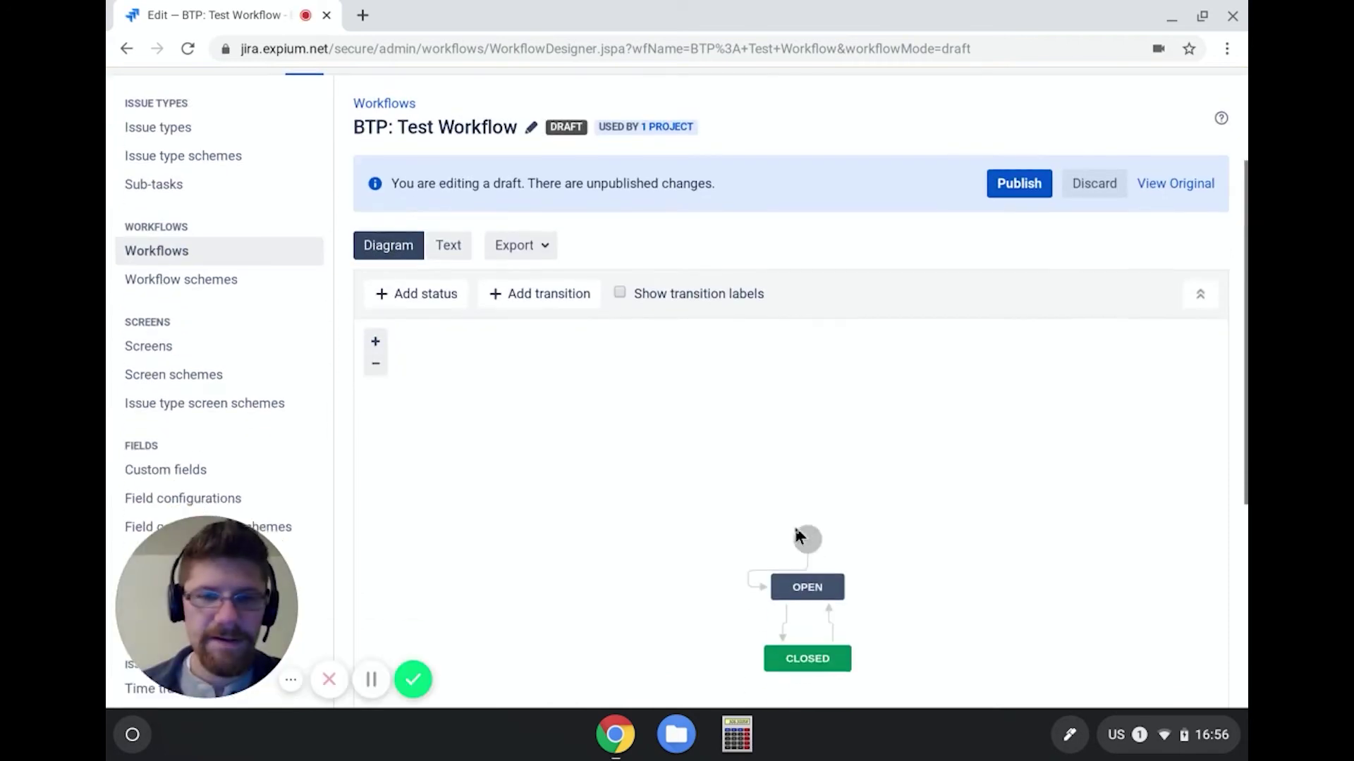
left_click(784, 530)
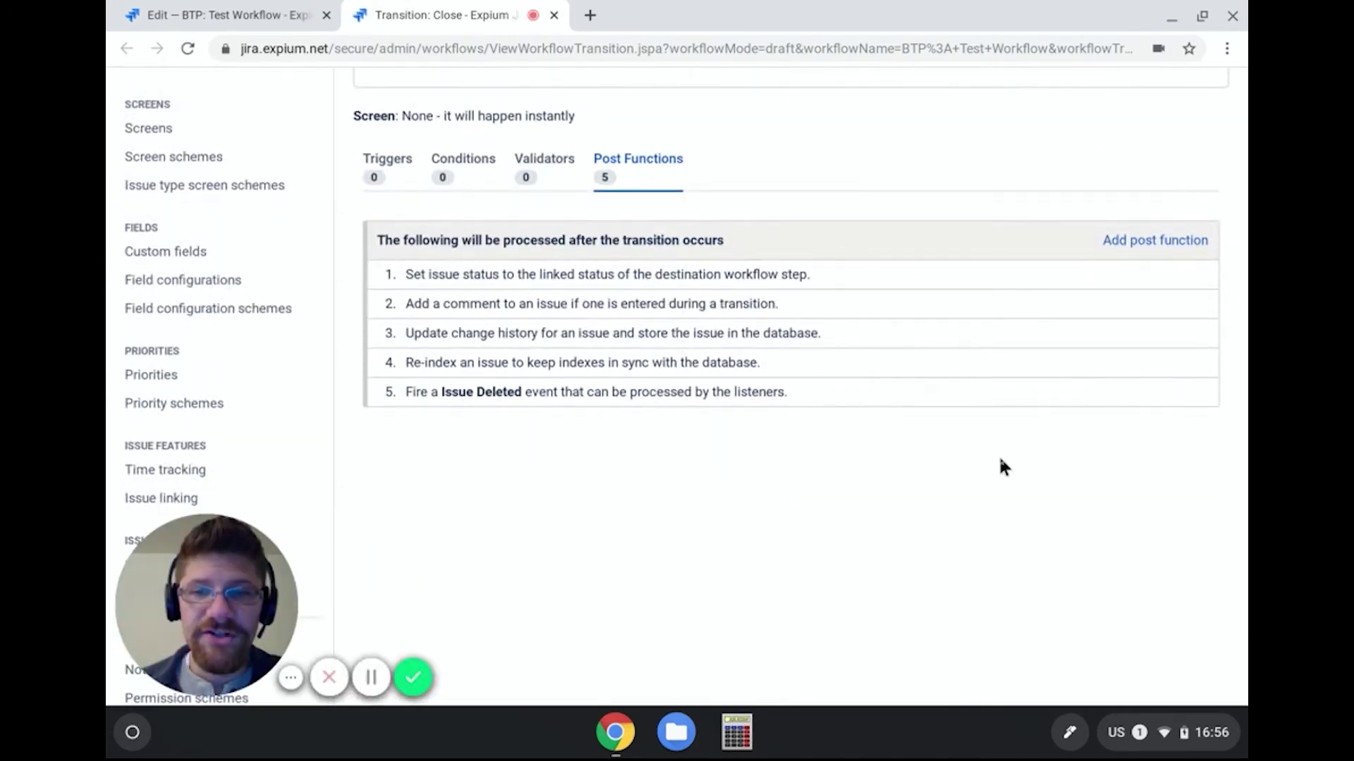
Step: Switch post function 5's fired event from Issue Deleted back to Generic Event
left_click(1174, 396)
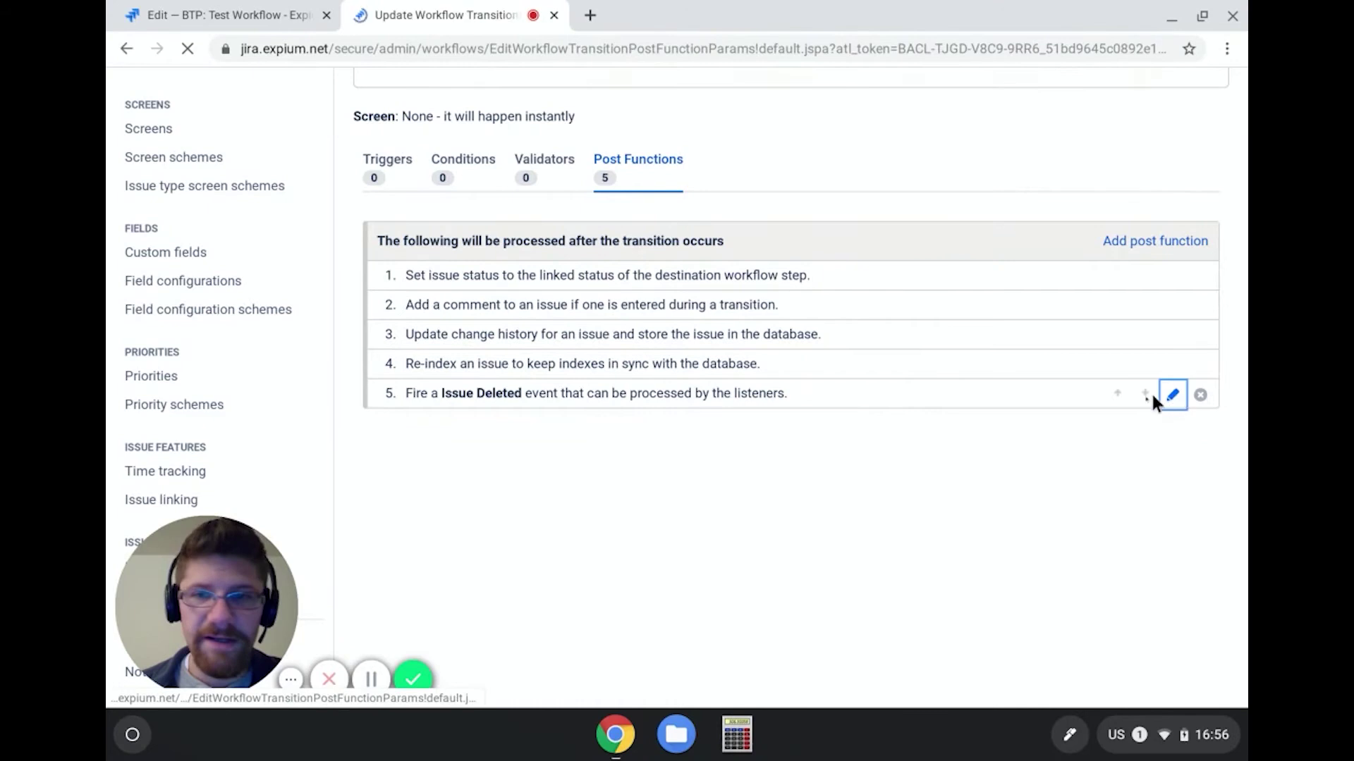
left_click(500, 336)
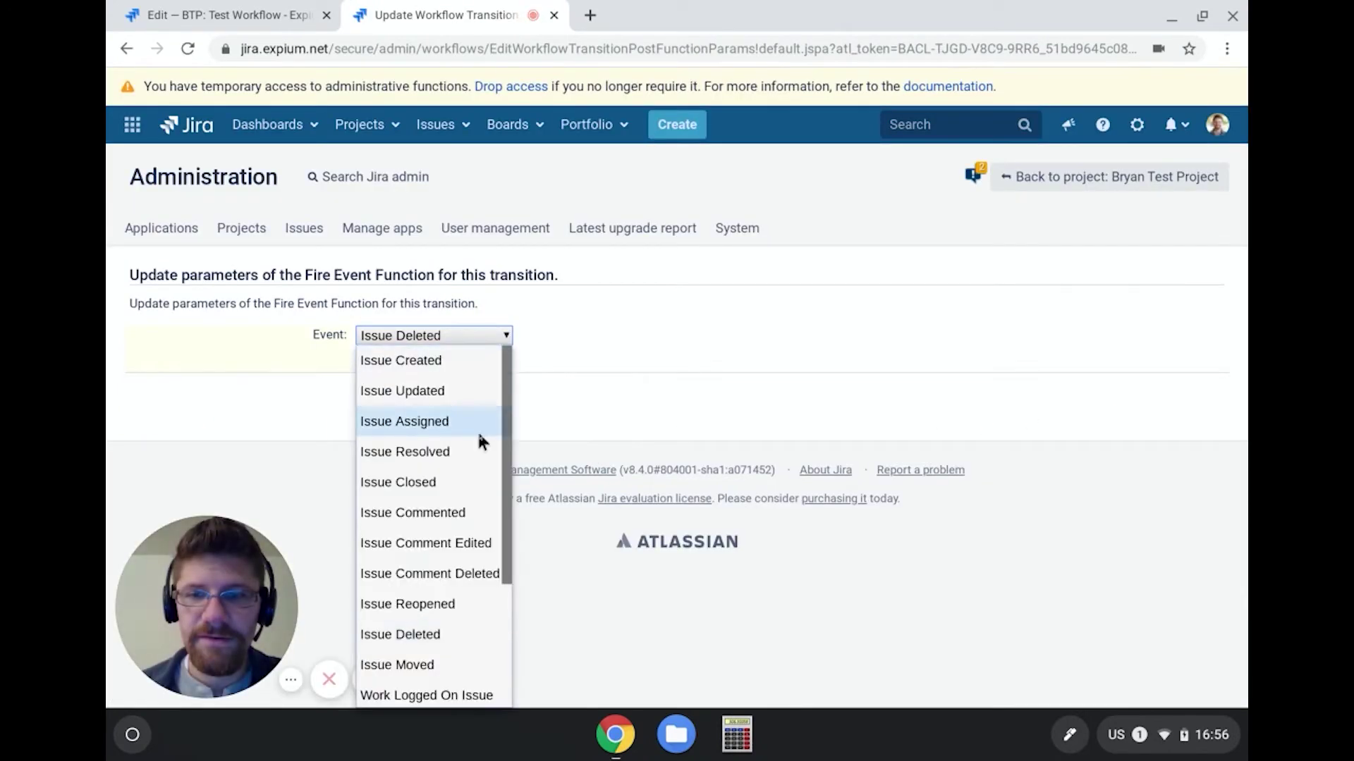
scroll(477, 437, "down", 3)
left_click(433, 654)
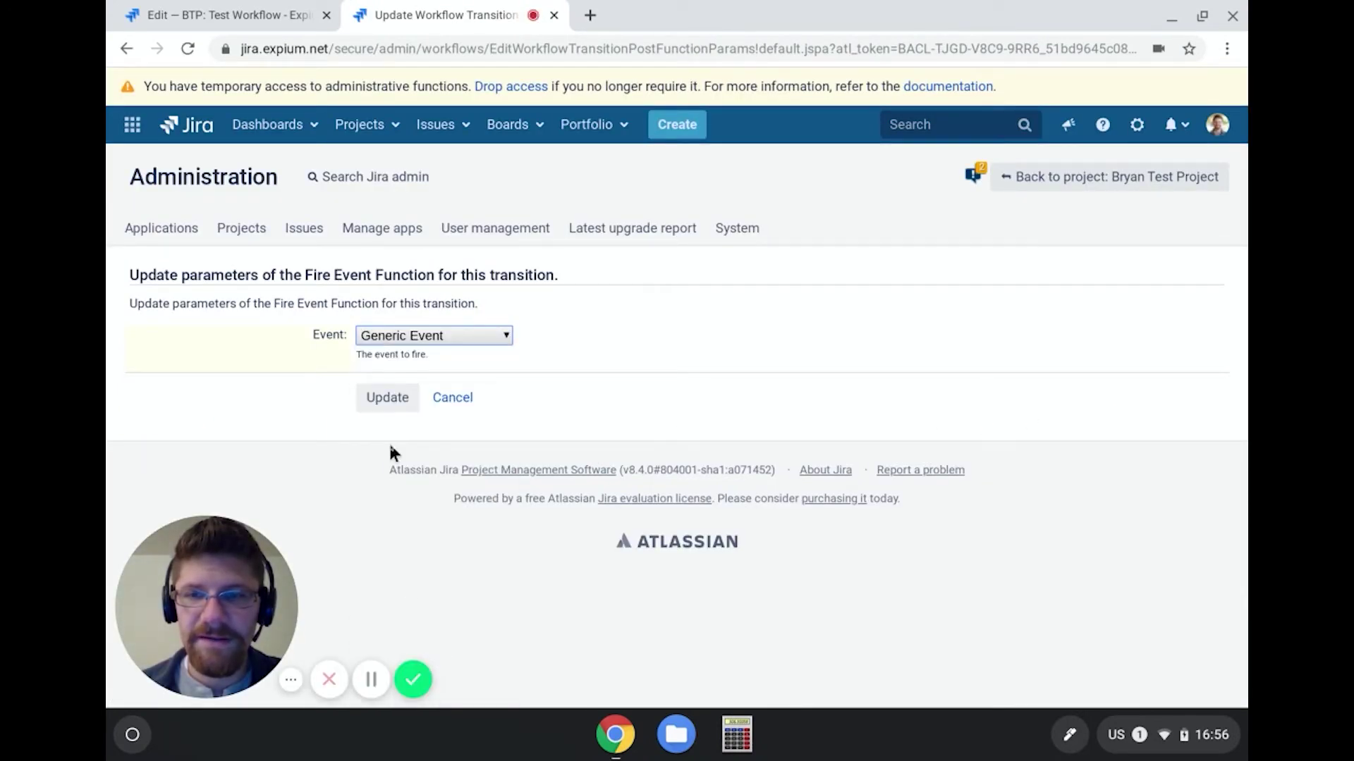
left_click(391, 399)
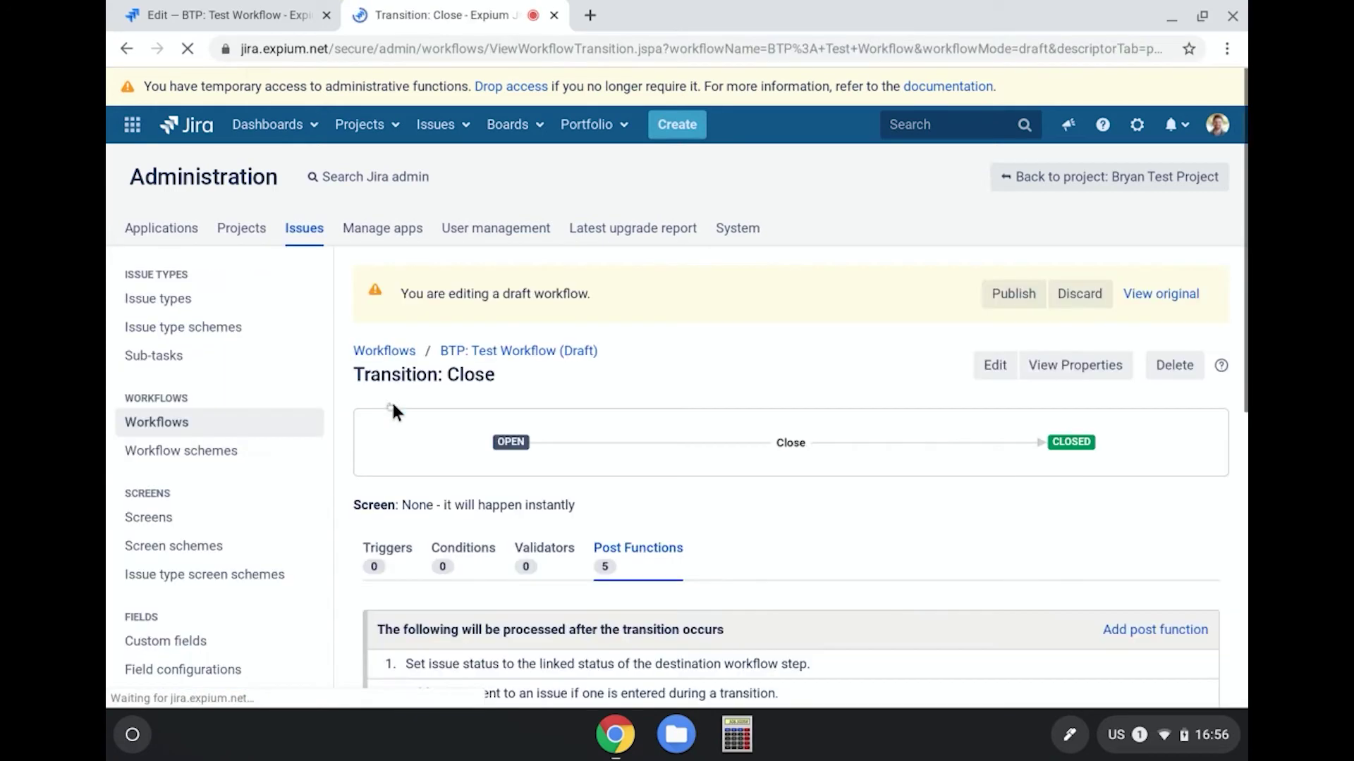
scroll(682, 473, "down", 2)
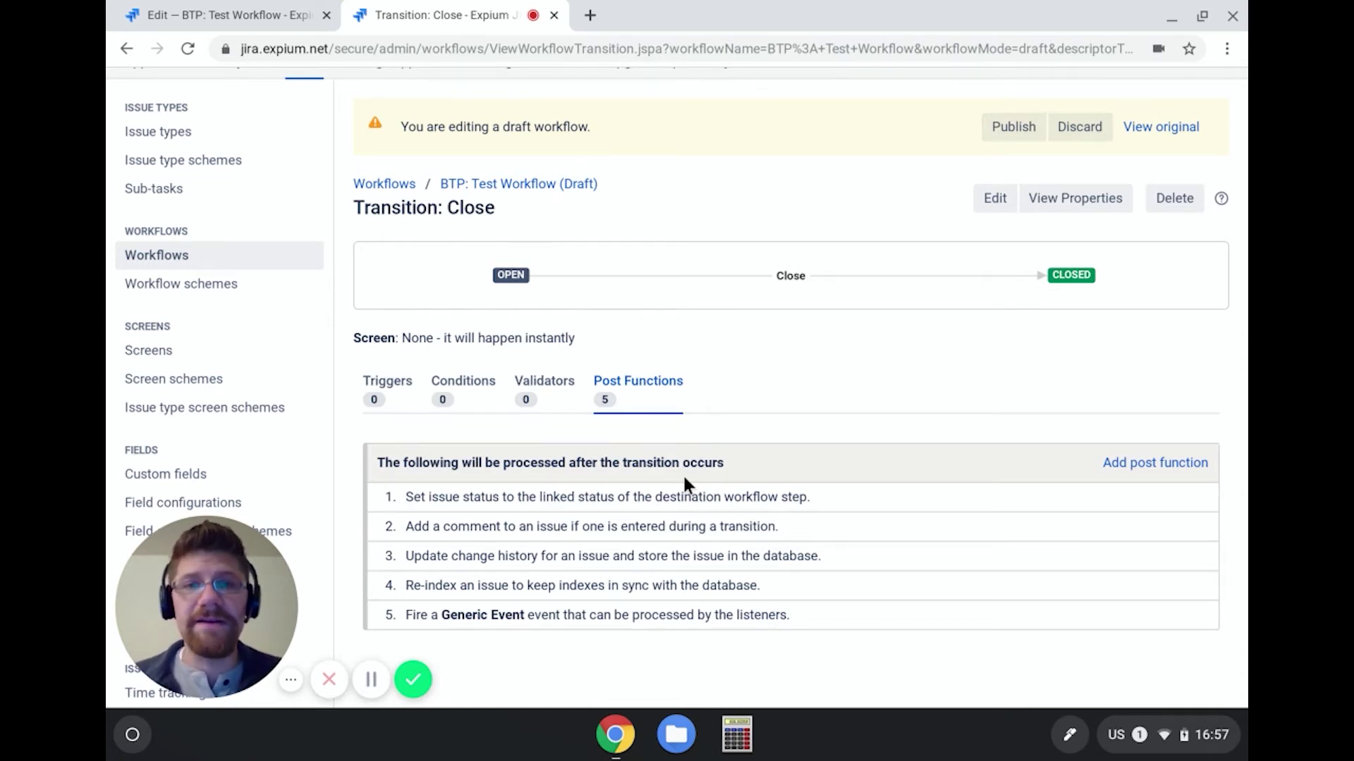
Step: Close the duplicate workflow editor and open System's Events page under Advanced
scroll(731, 324, "up", 3)
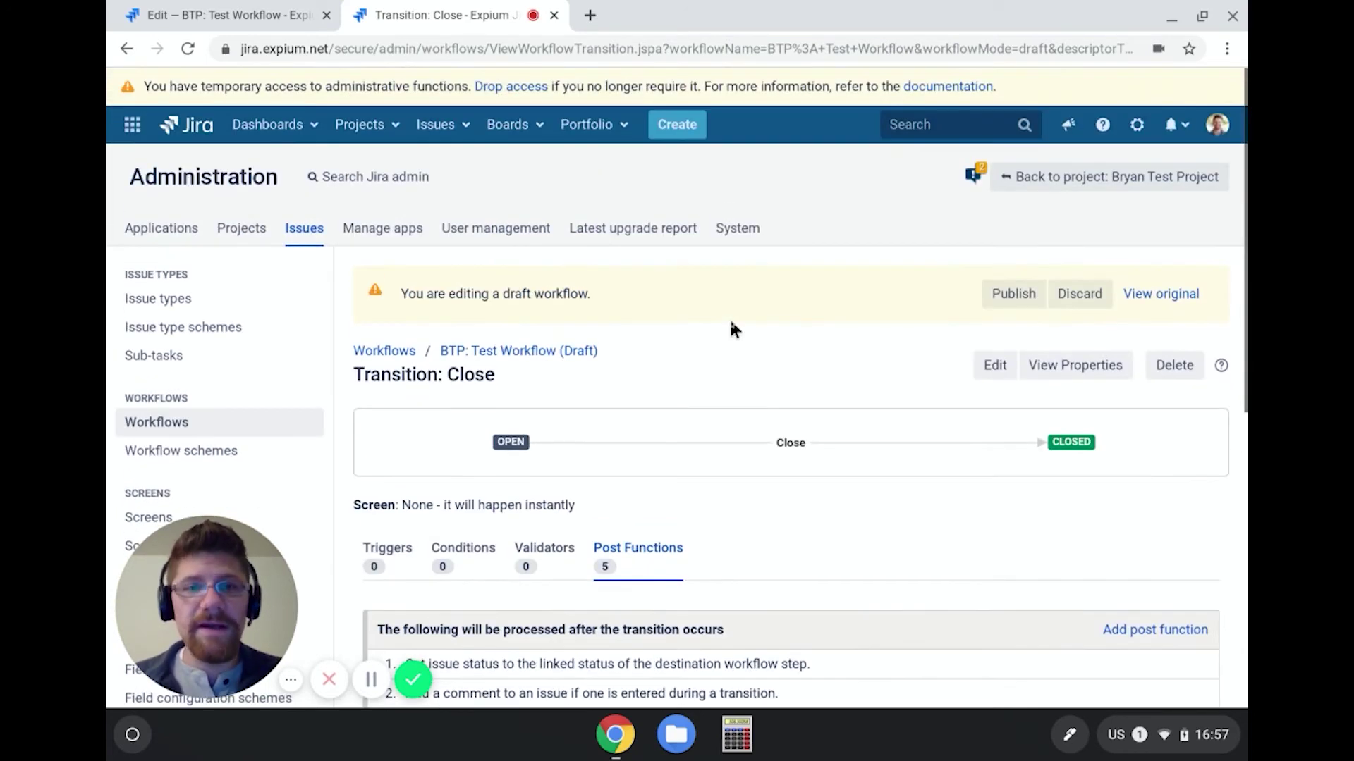
left_click(739, 228)
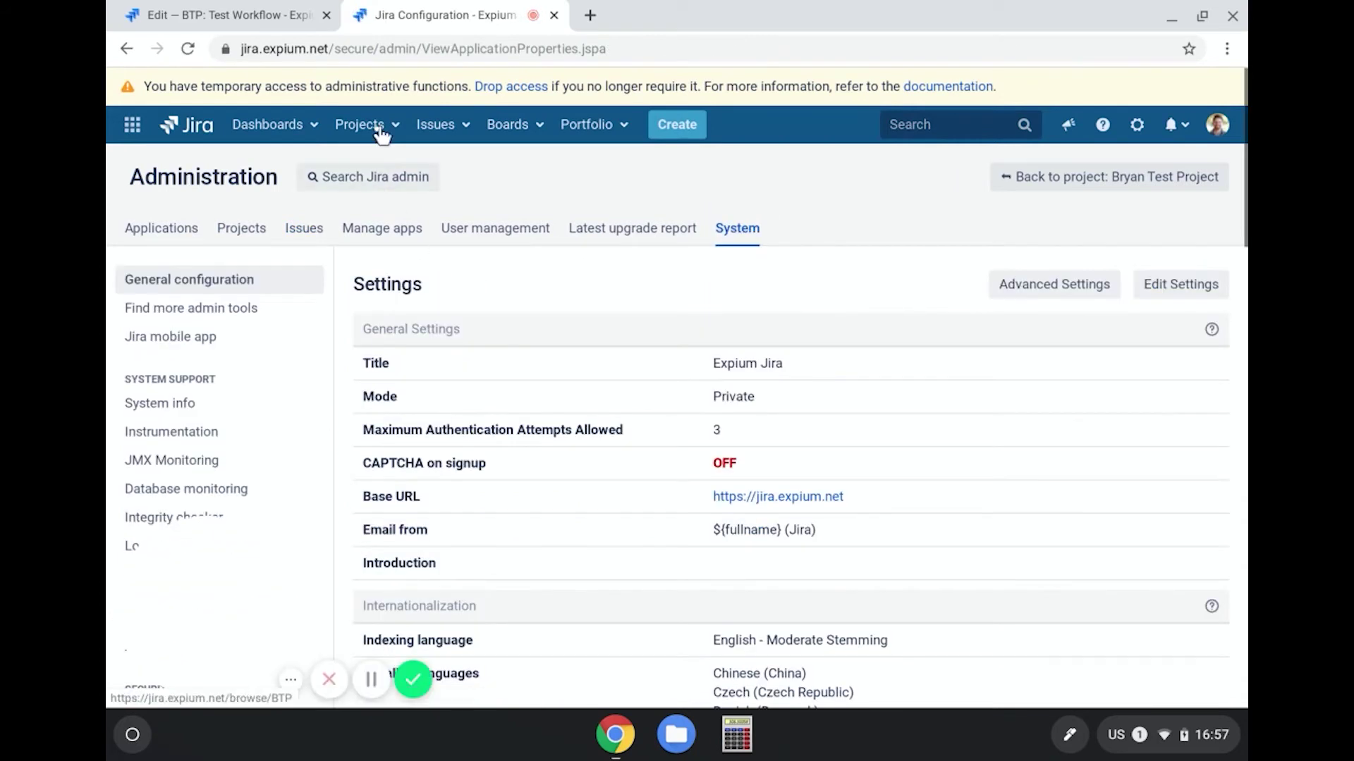
left_click(325, 15)
scroll(217, 398, "down", 1)
scroll(217, 399, "down", 15)
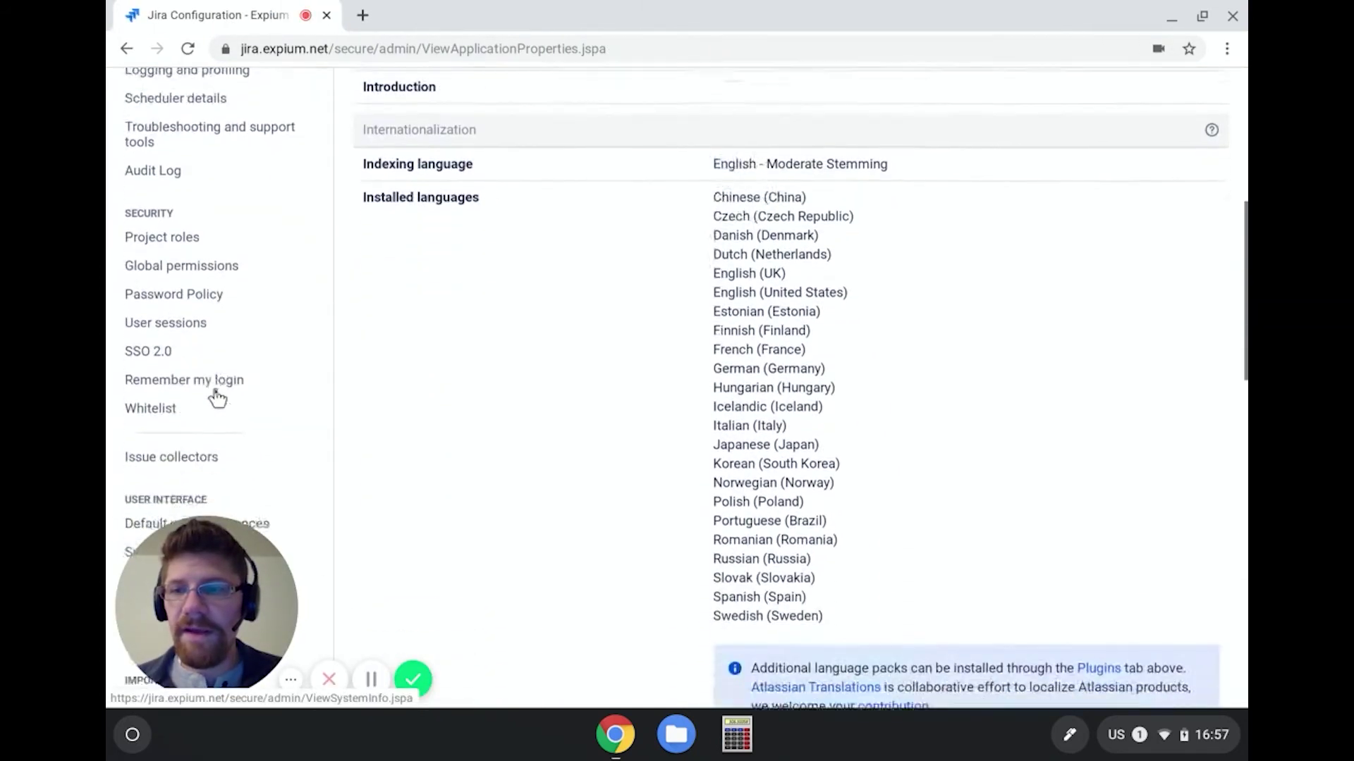
scroll(216, 398, "down", 5)
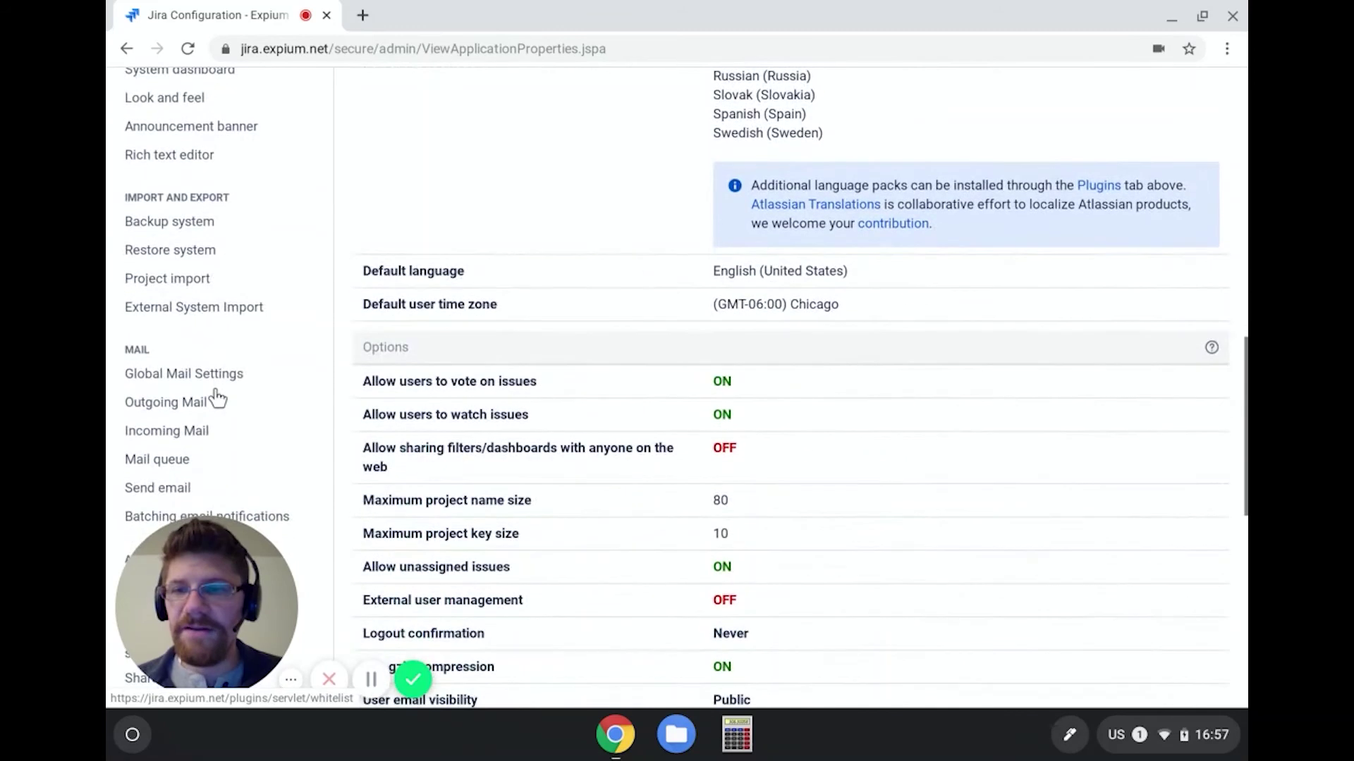
scroll(180, 390, "down", 3)
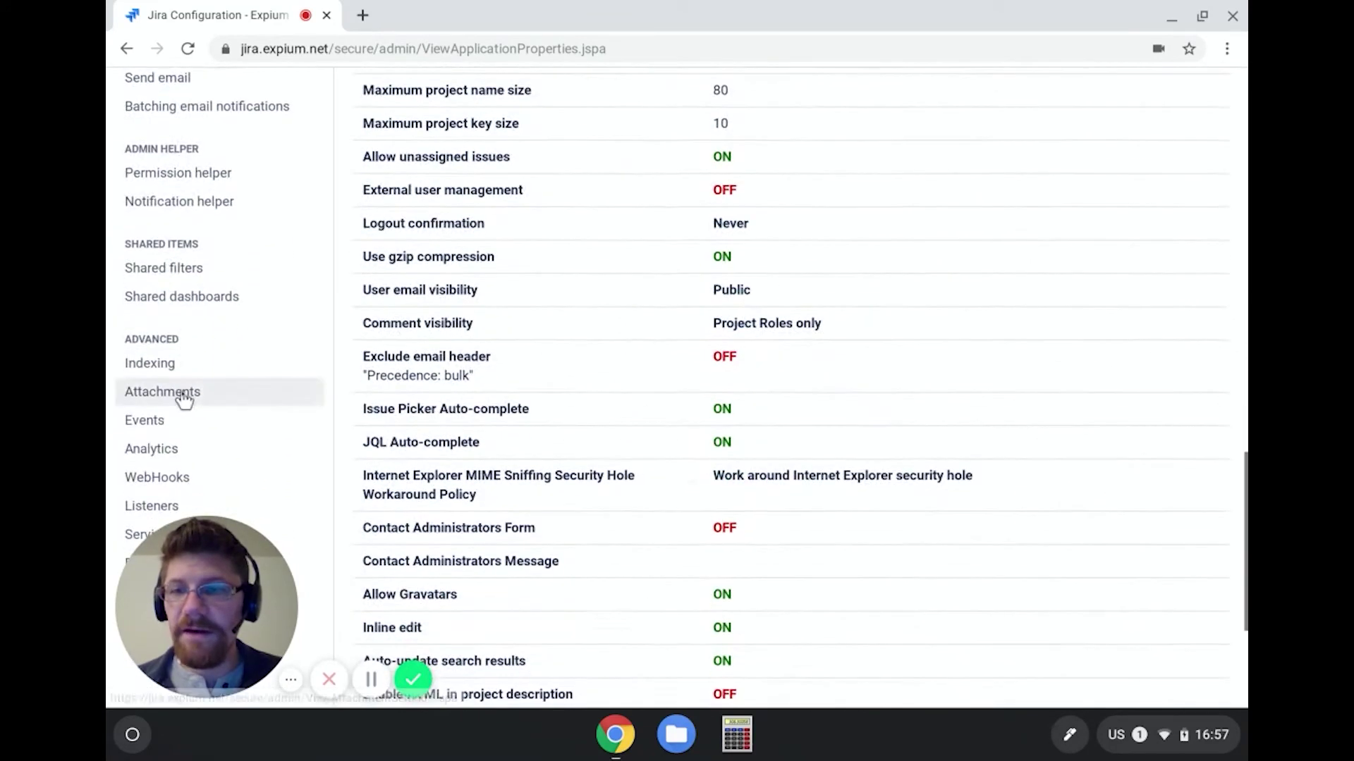
left_click(154, 427)
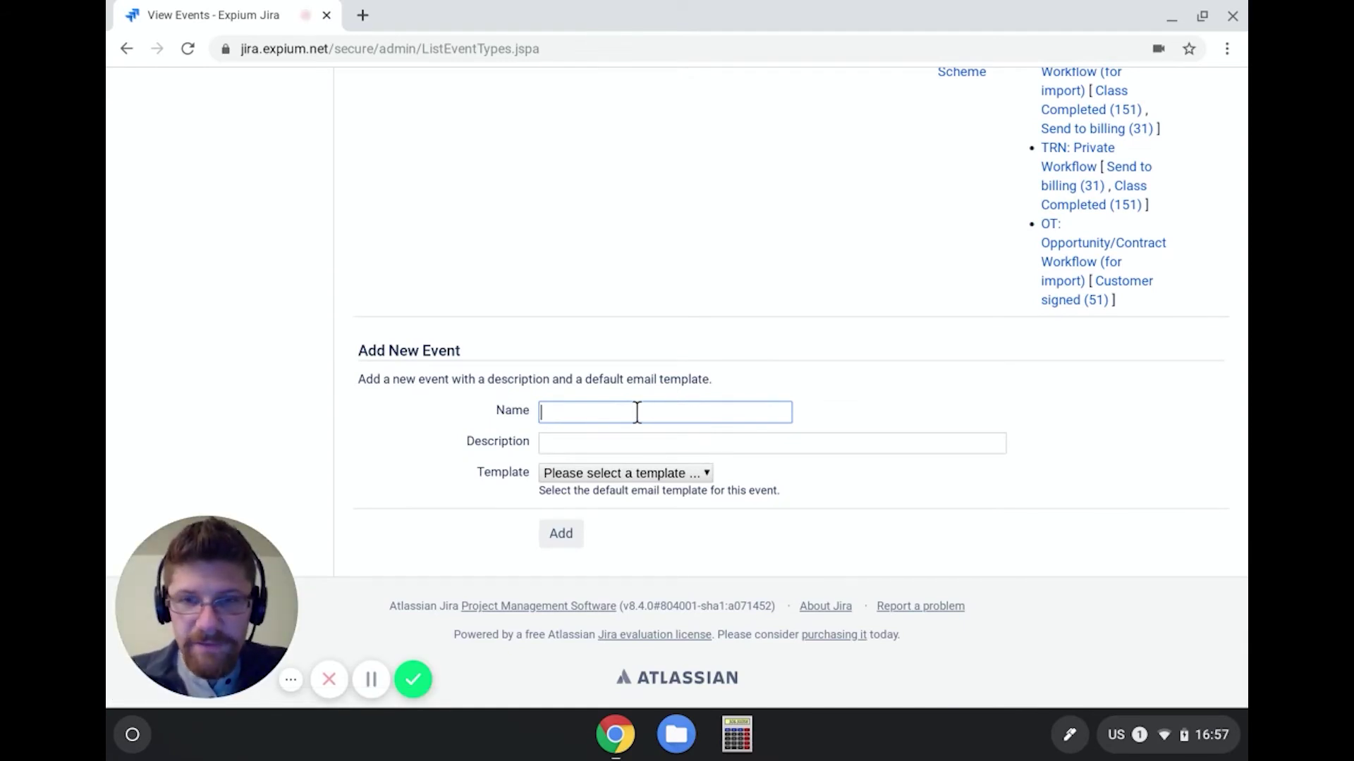
Step: Add a new event named Billing using the Generic Event template
type("Billing")
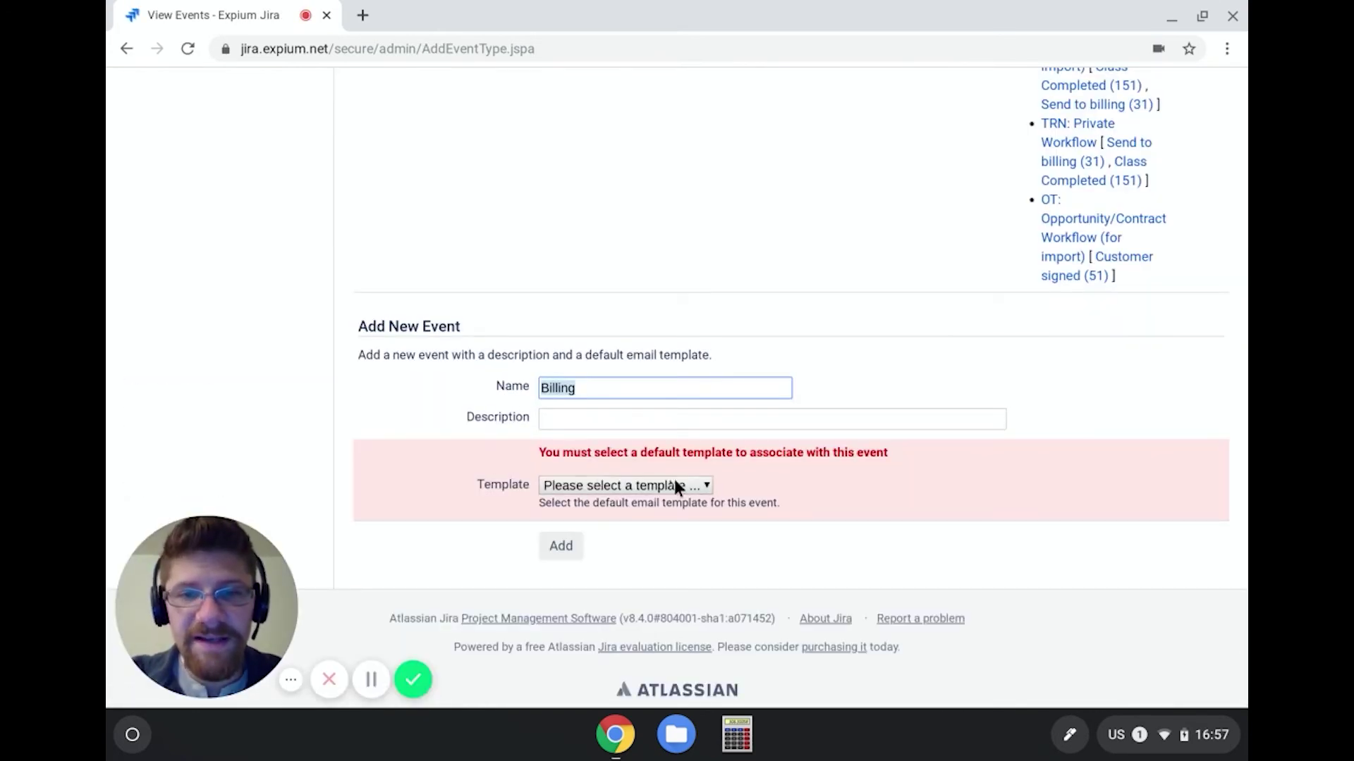
left_click(655, 486)
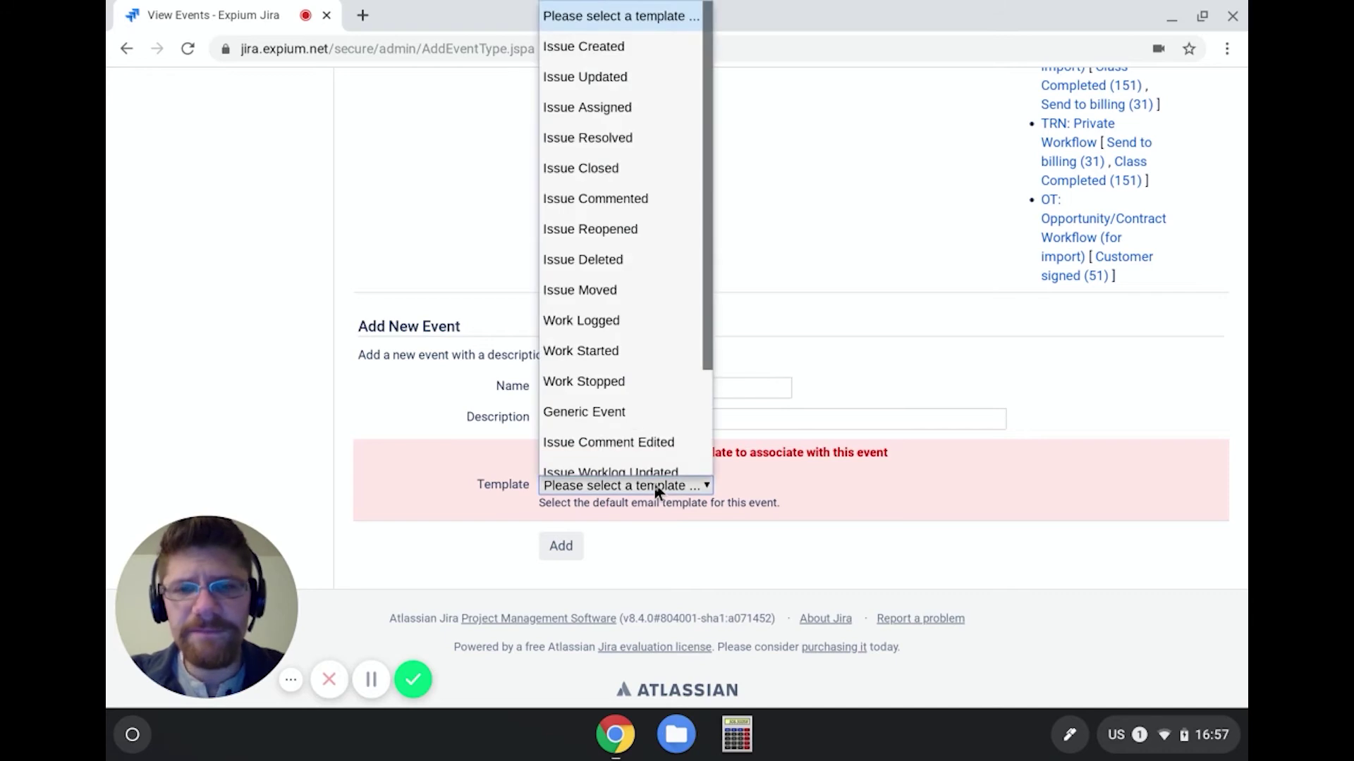
left_click(631, 403)
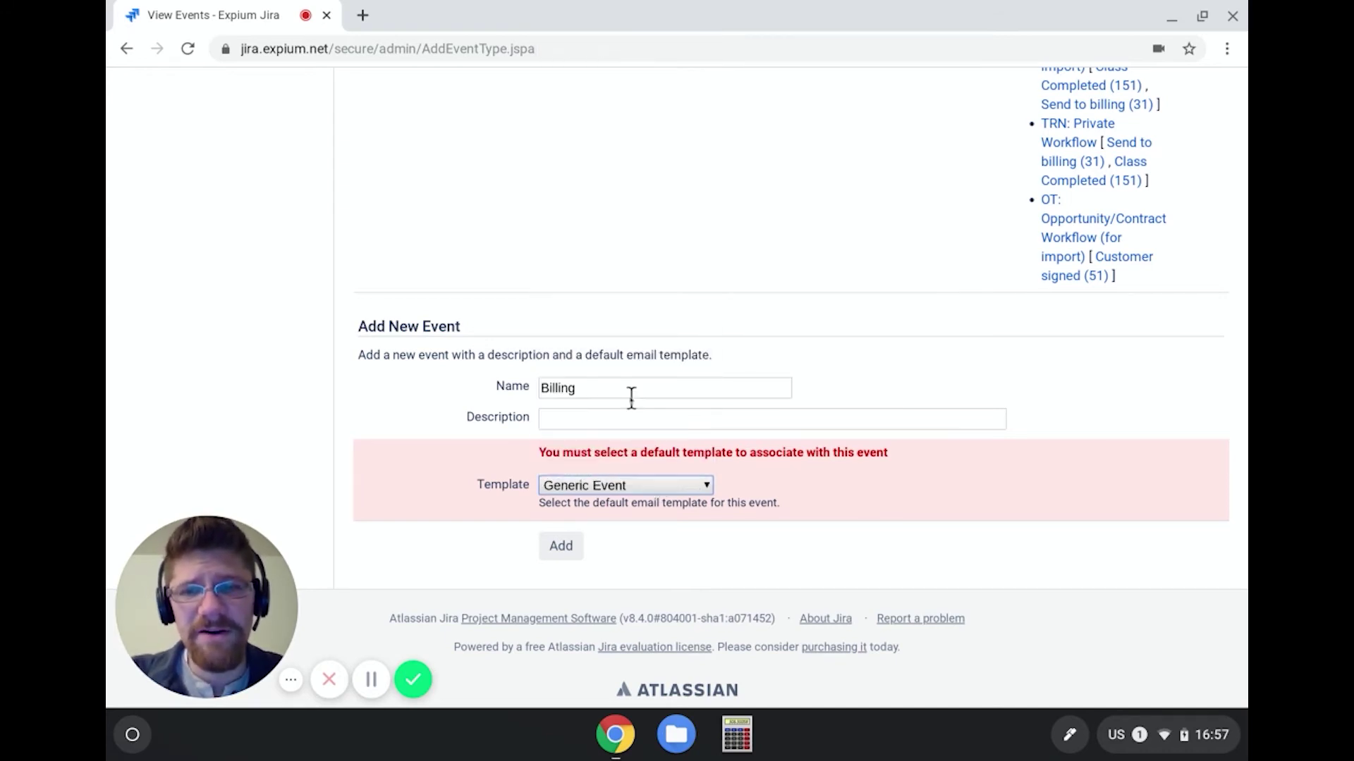
left_click(561, 547)
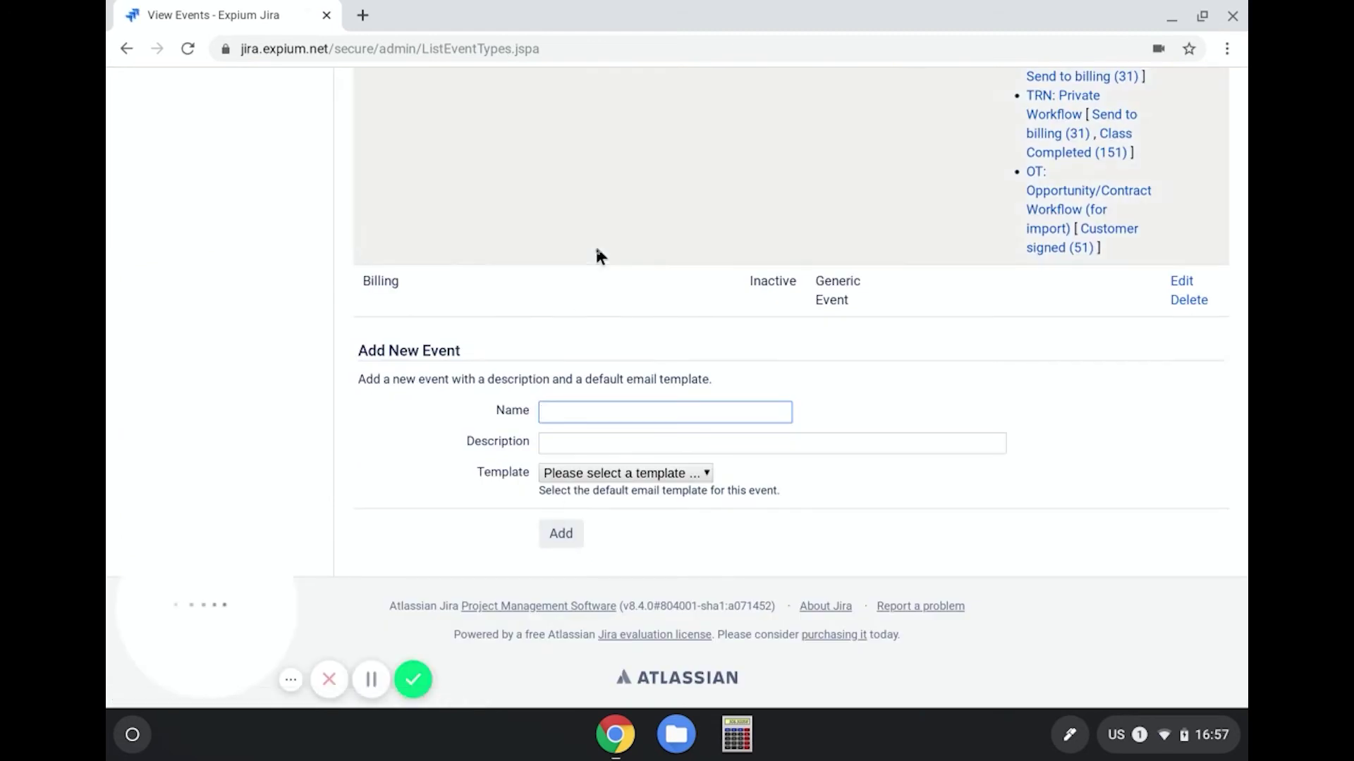
Step: Scroll the View Events list to confirm the new inactive Billing event
scroll(596, 250, "up", 8)
scroll(596, 256, "up", 10)
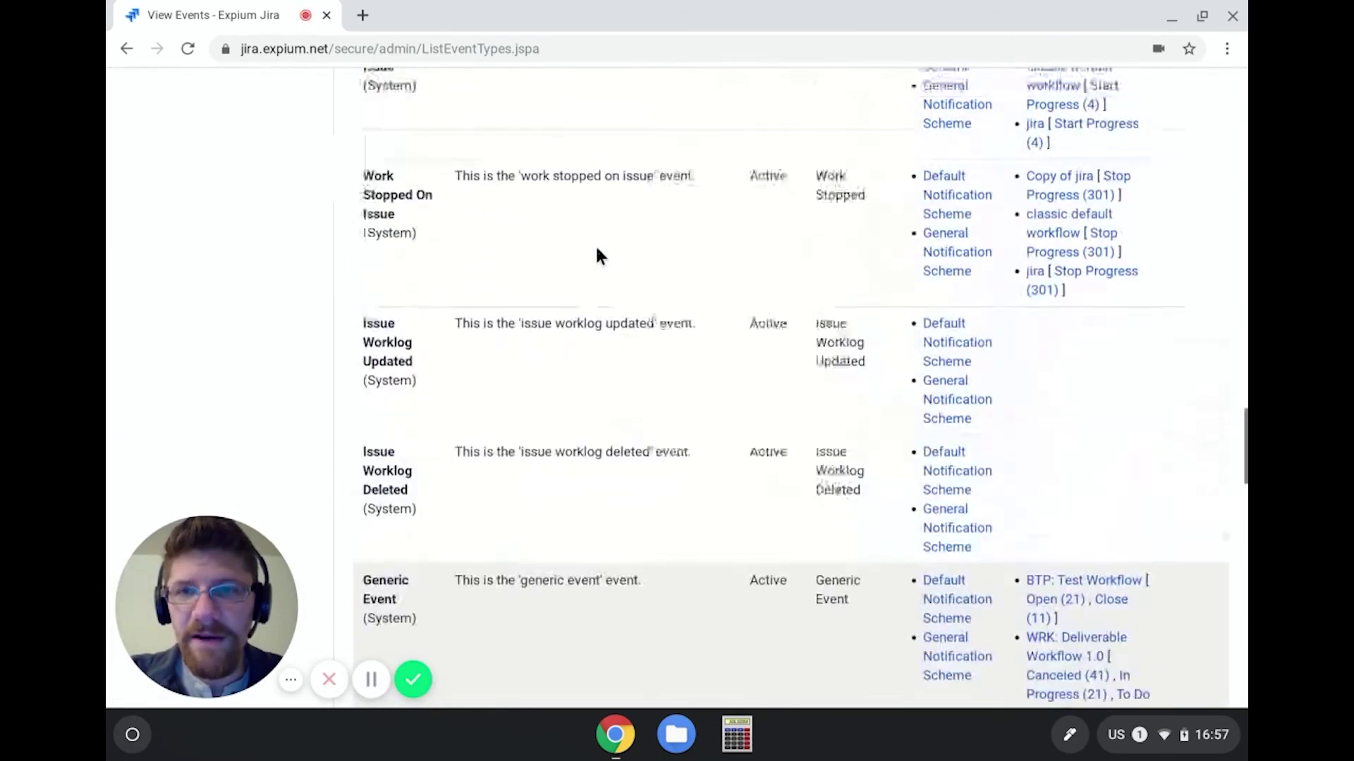
scroll(498, 241, "down", 10)
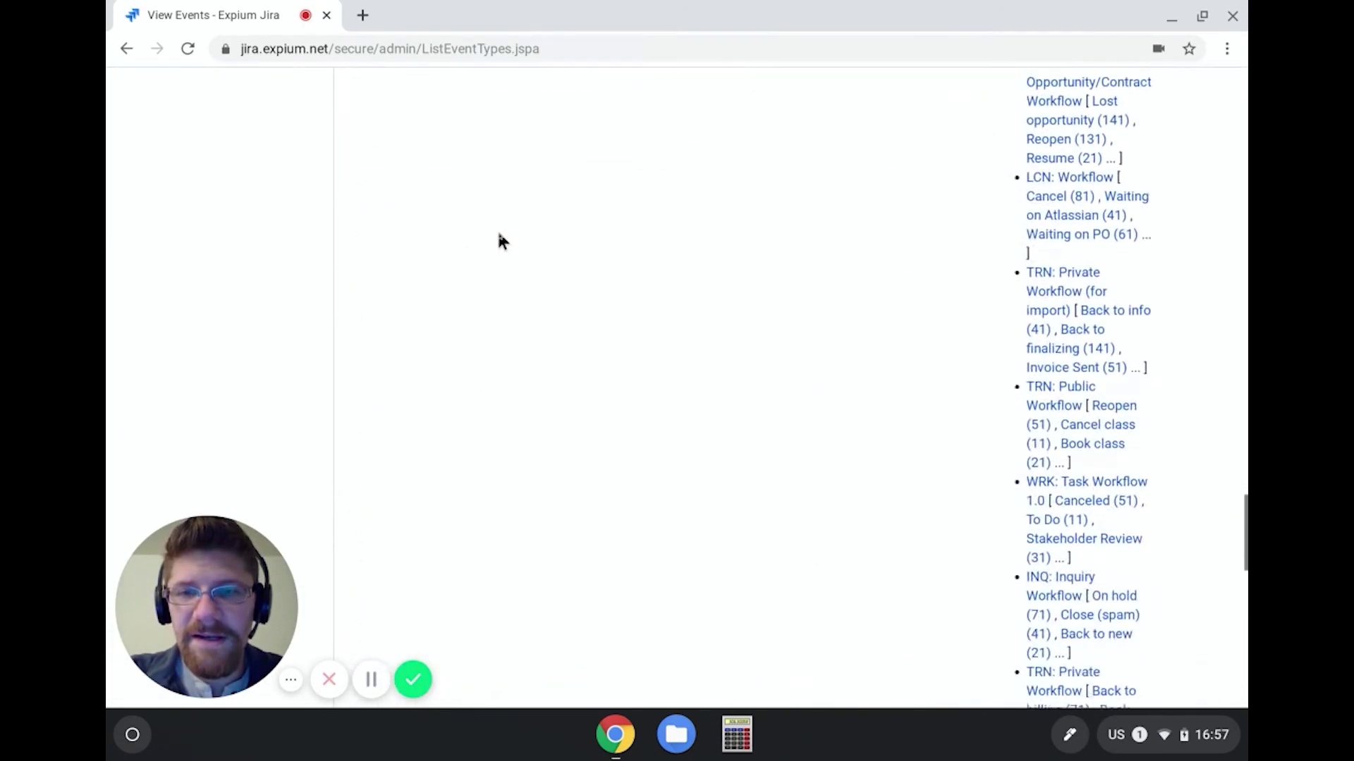
scroll(498, 241, "down", 2)
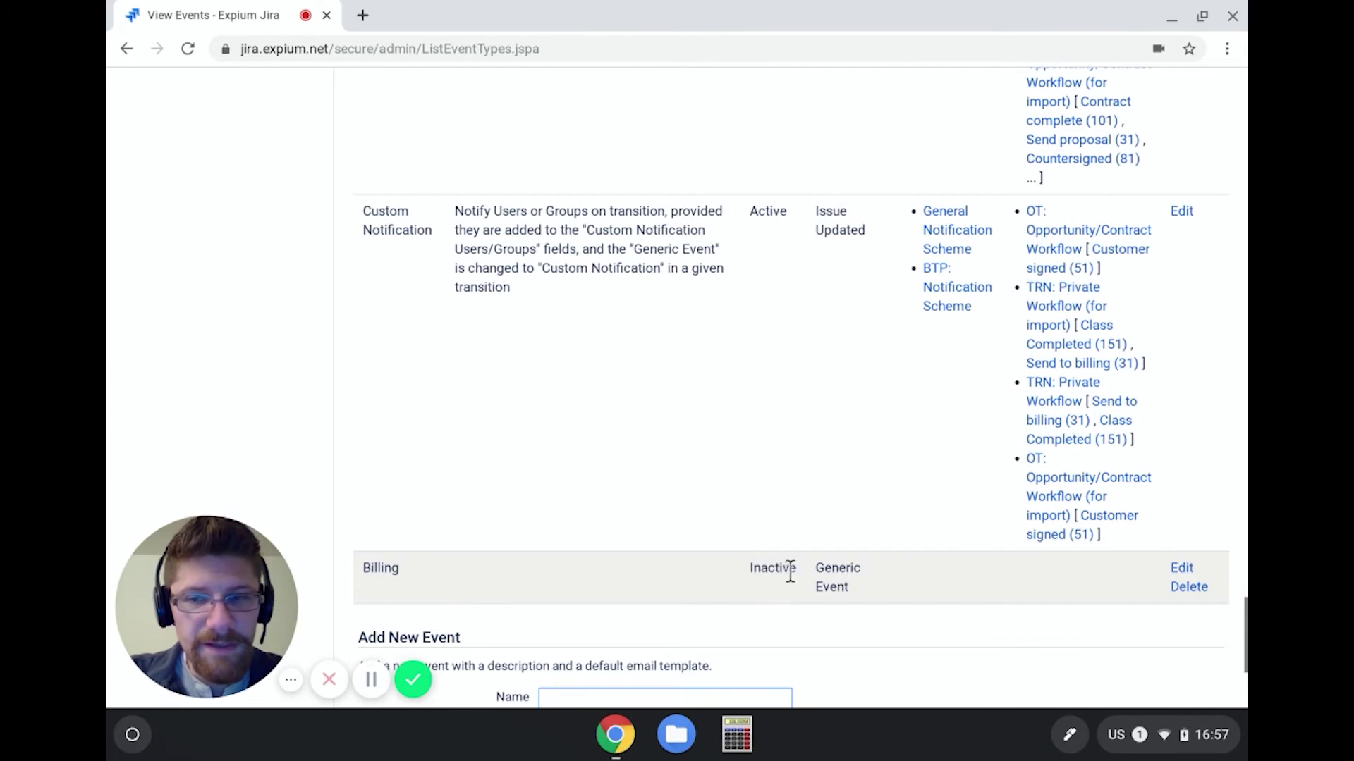
scroll(590, 268, "up", 10)
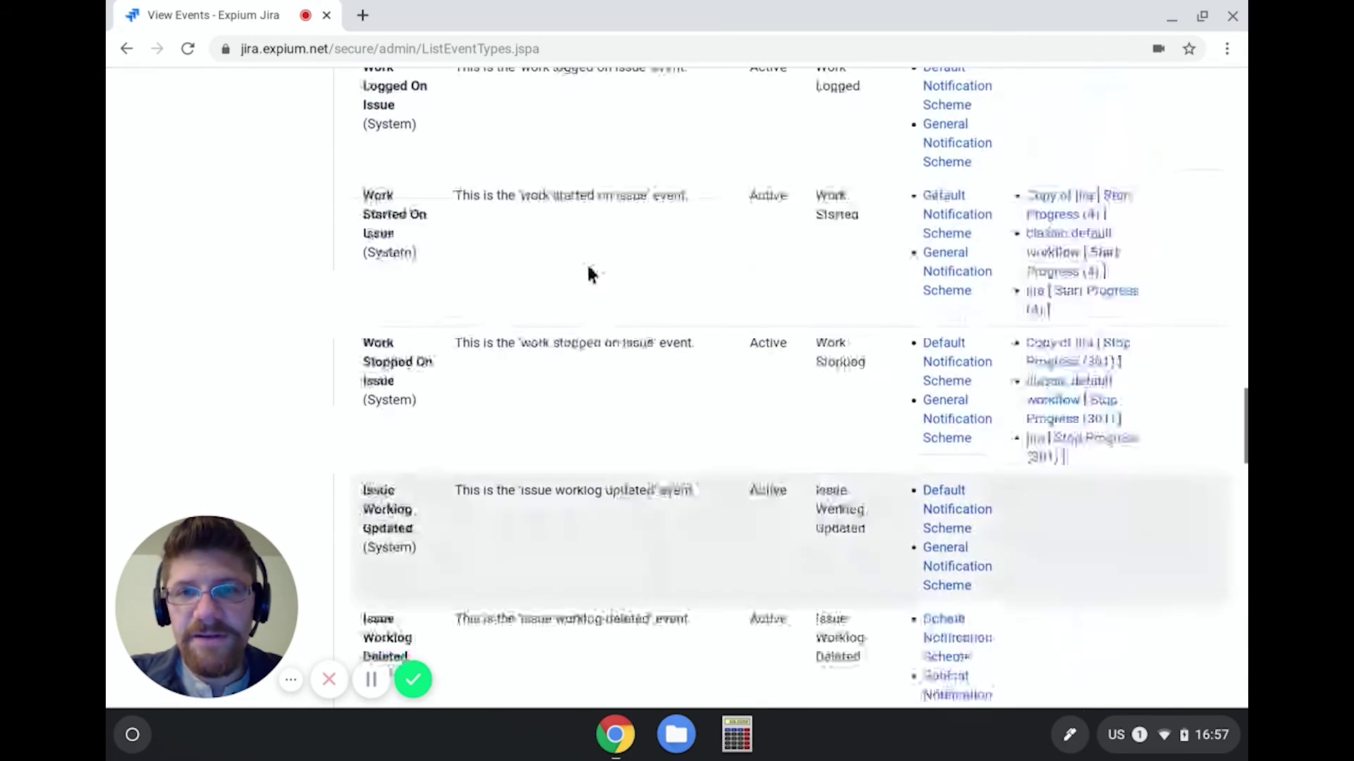
scroll(589, 271, "up", 10)
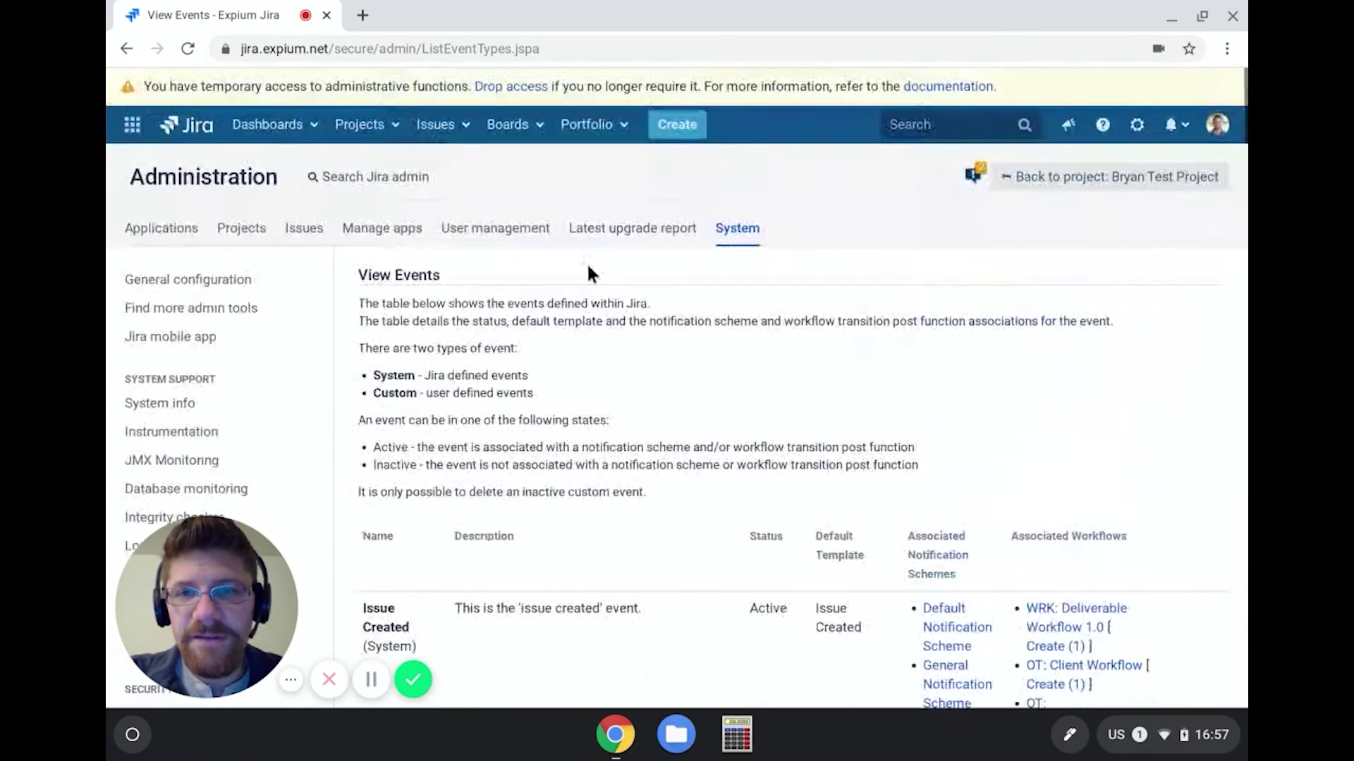
Step: Open the notifications of BTP: Notification Scheme and start adding a recipient for Billing
left_click(314, 239)
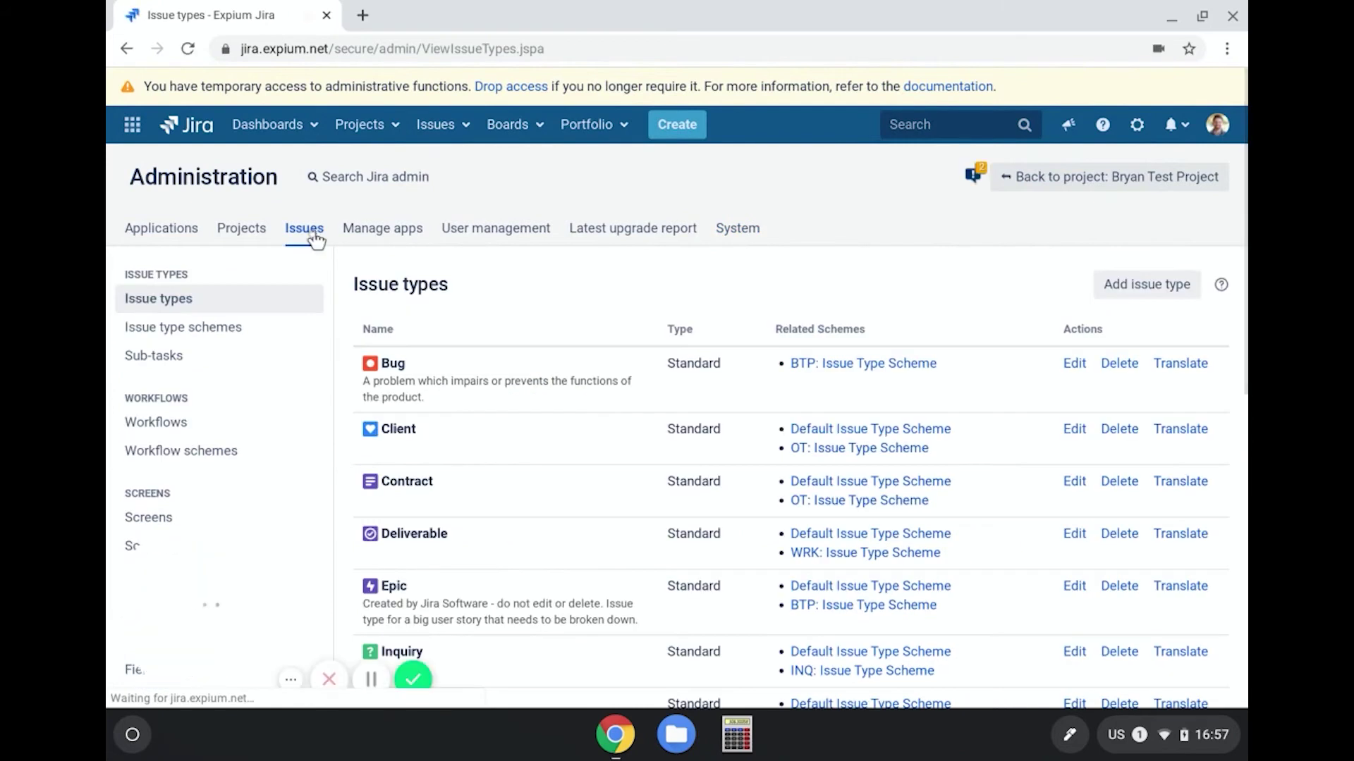
scroll(242, 355, "down", 6)
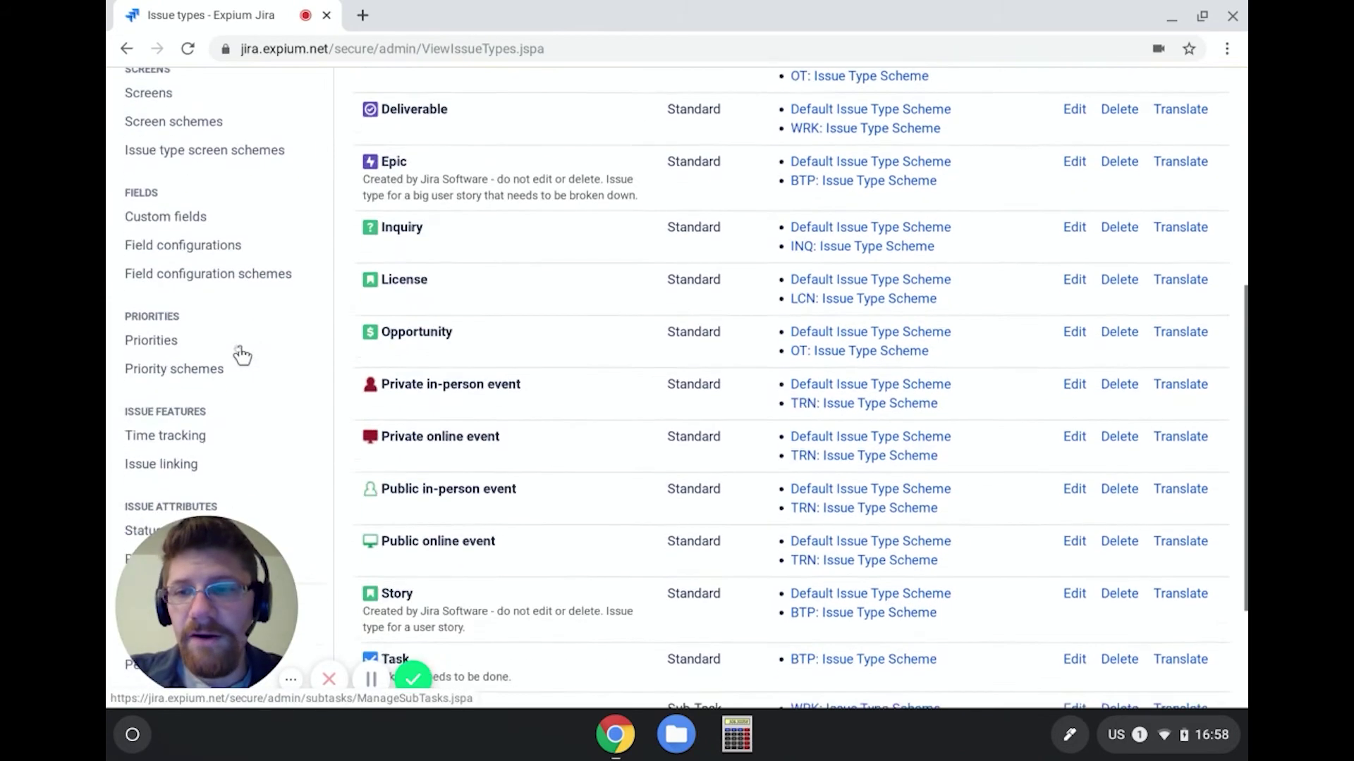
scroll(242, 355, "down", 3)
left_click(209, 457)
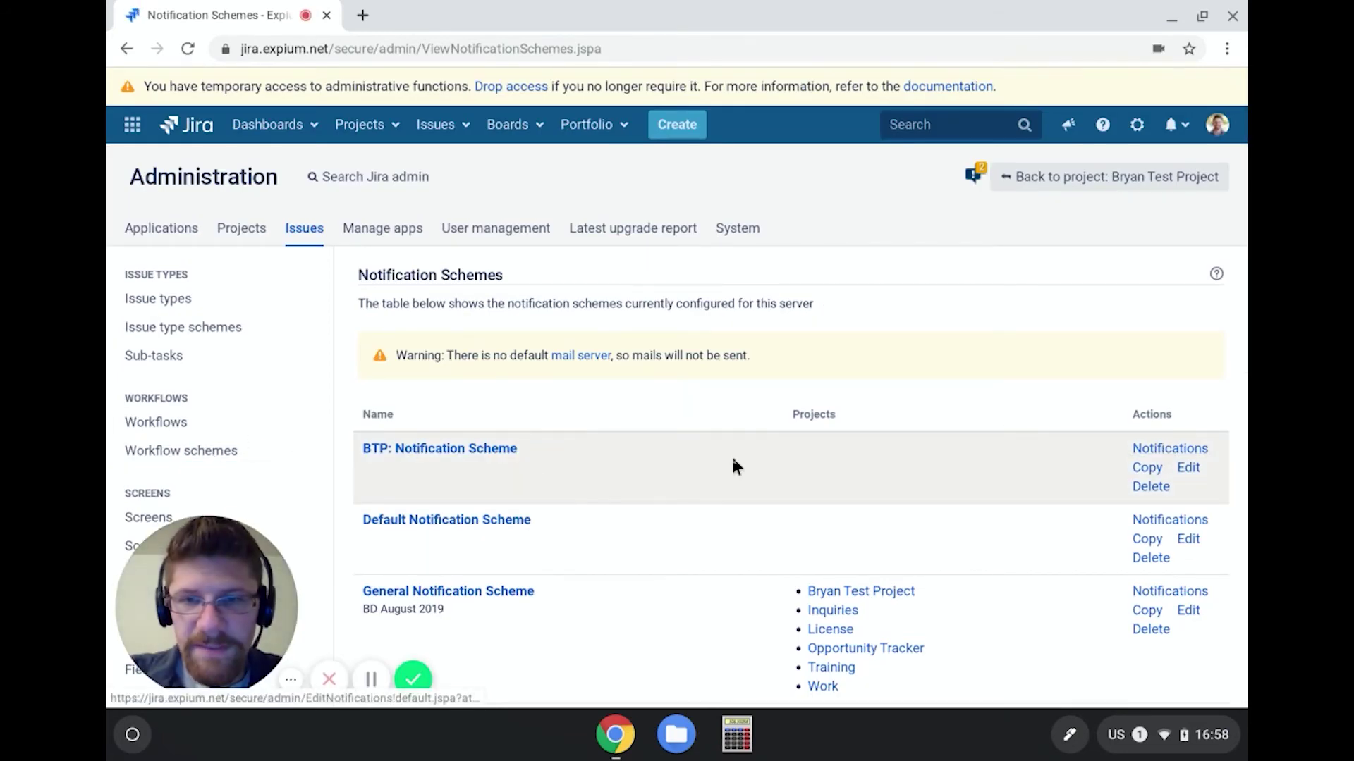
left_click(1170, 448)
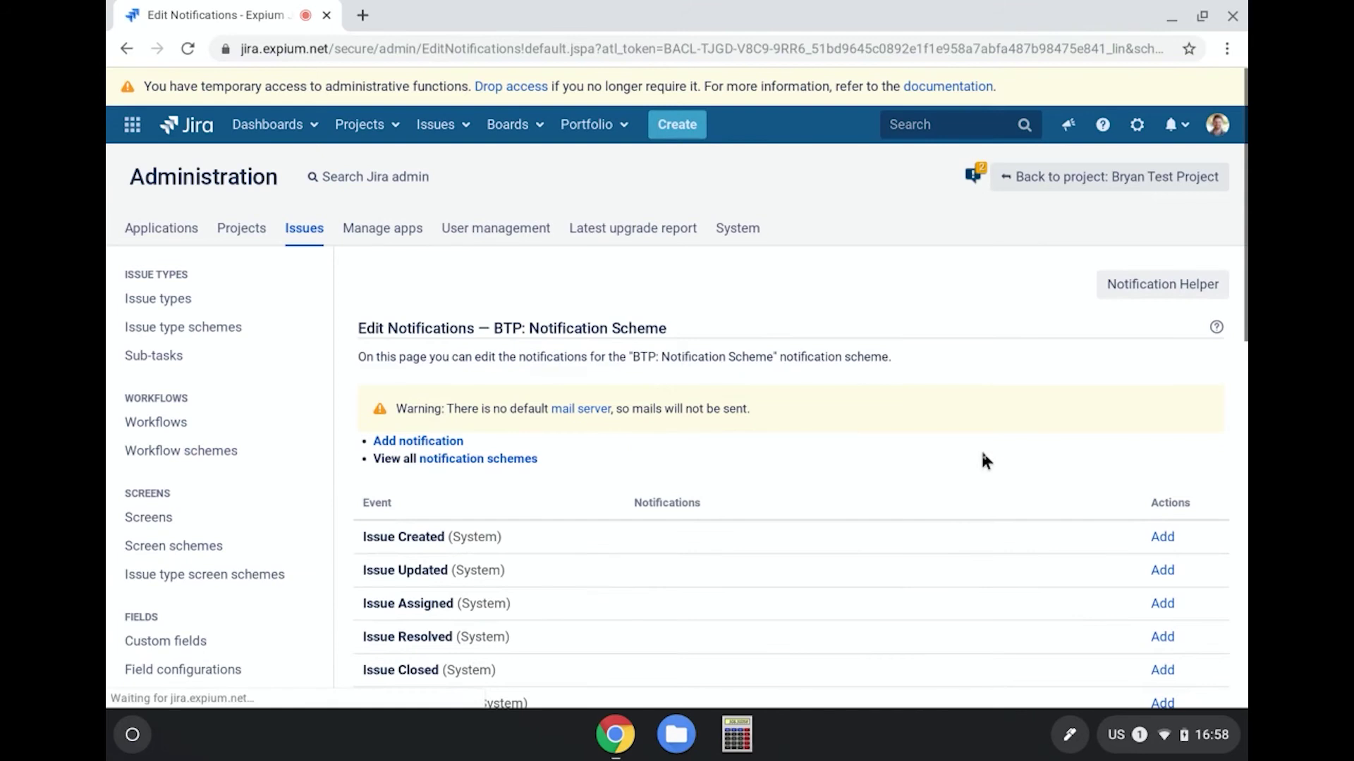
scroll(753, 522, "down", 5)
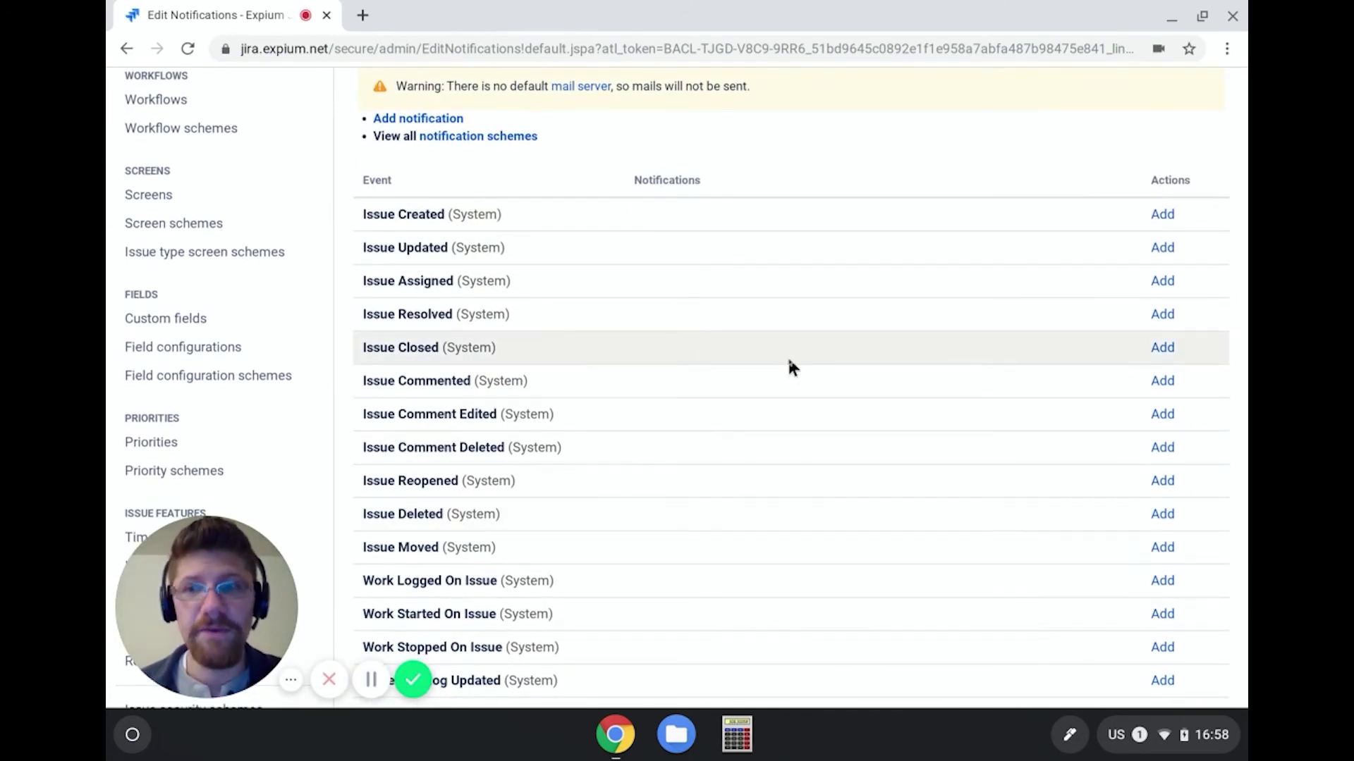
scroll(787, 356, "down", 4)
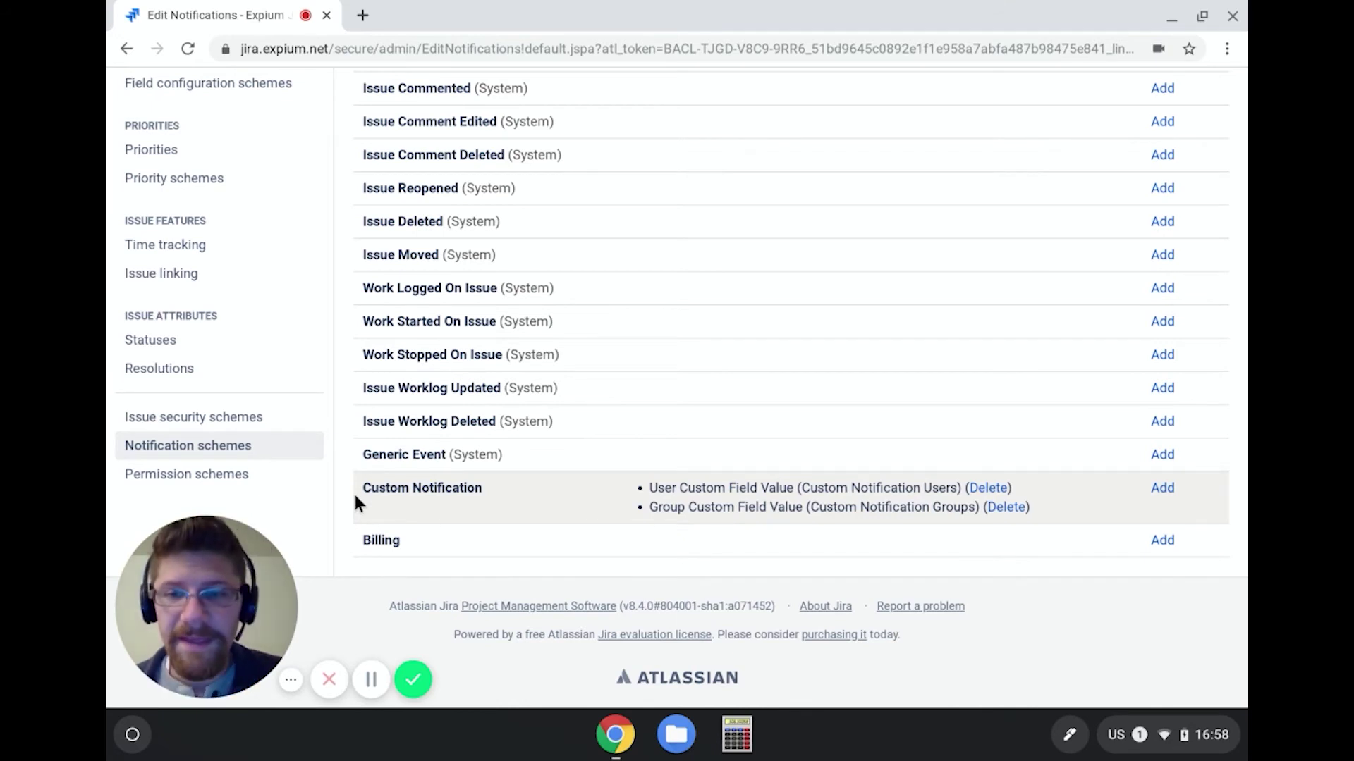
left_click(1162, 540)
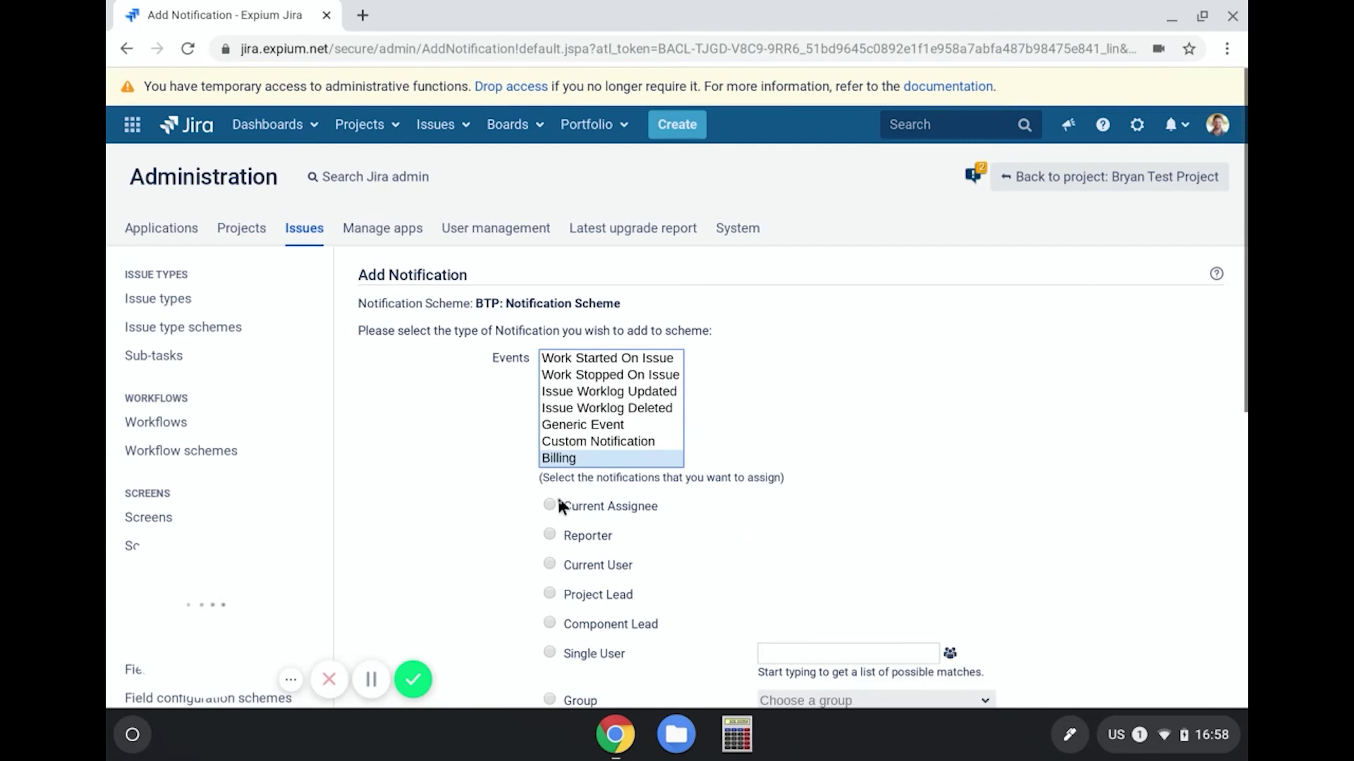
Step: Add Current Assignee as a recipient of the Billing event
scroll(502, 543, "down", 2)
scroll(502, 543, "down", 2)
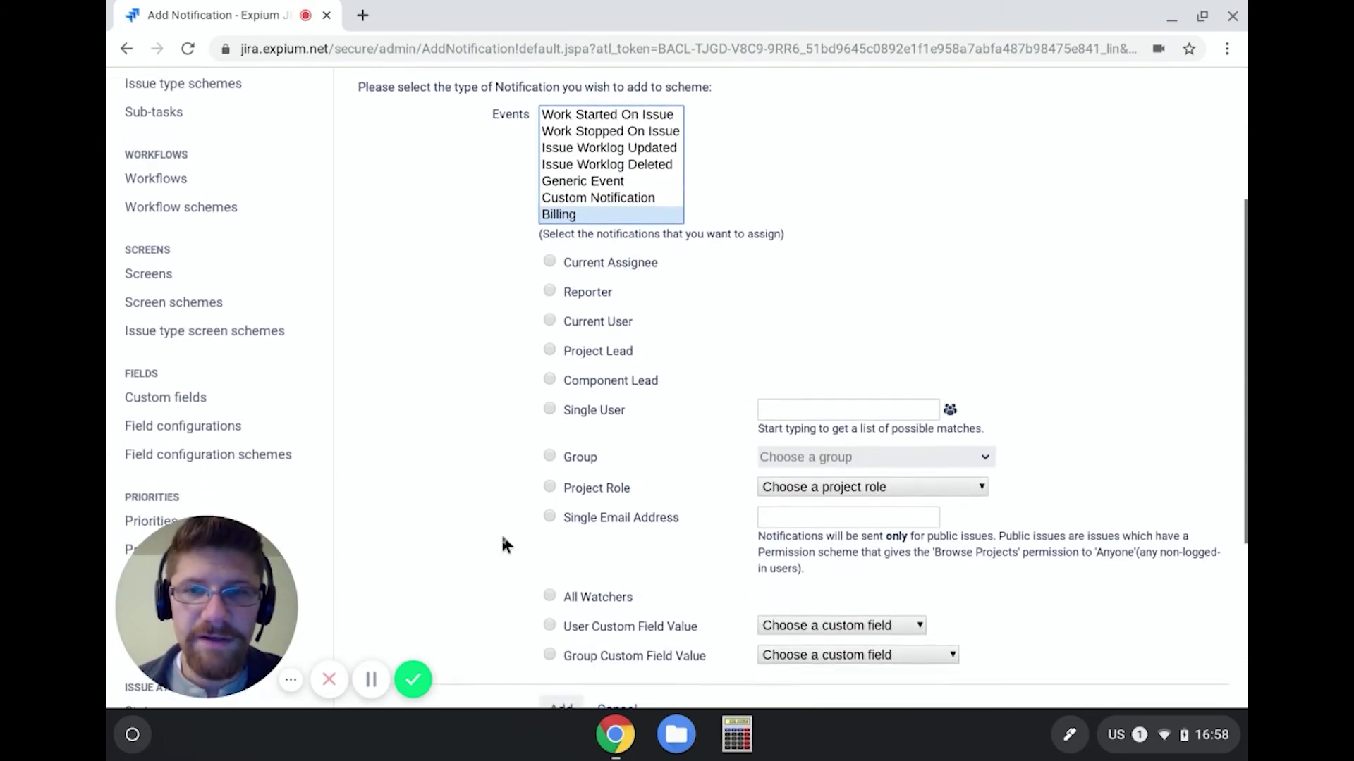
left_click(549, 261)
scroll(456, 484, "down", 5)
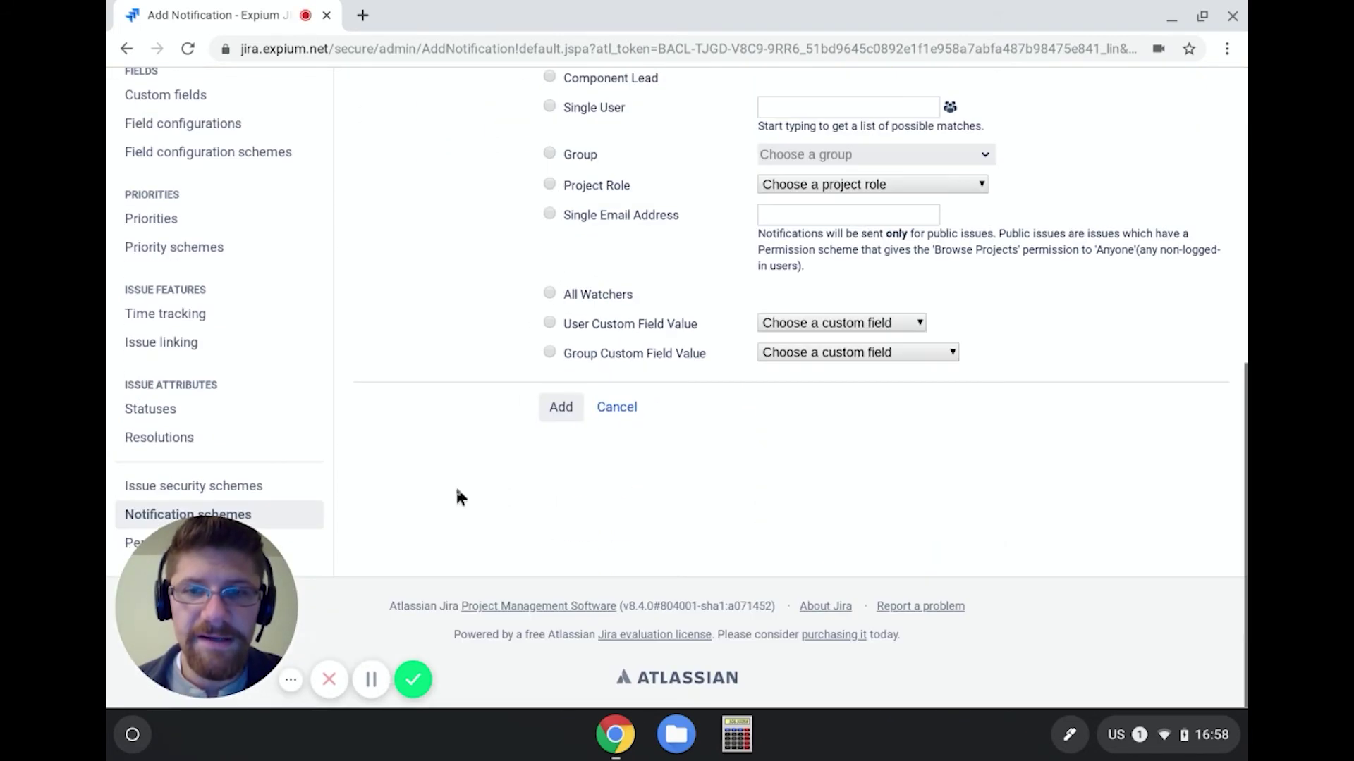
left_click(561, 407)
scroll(1153, 551, "down", 10)
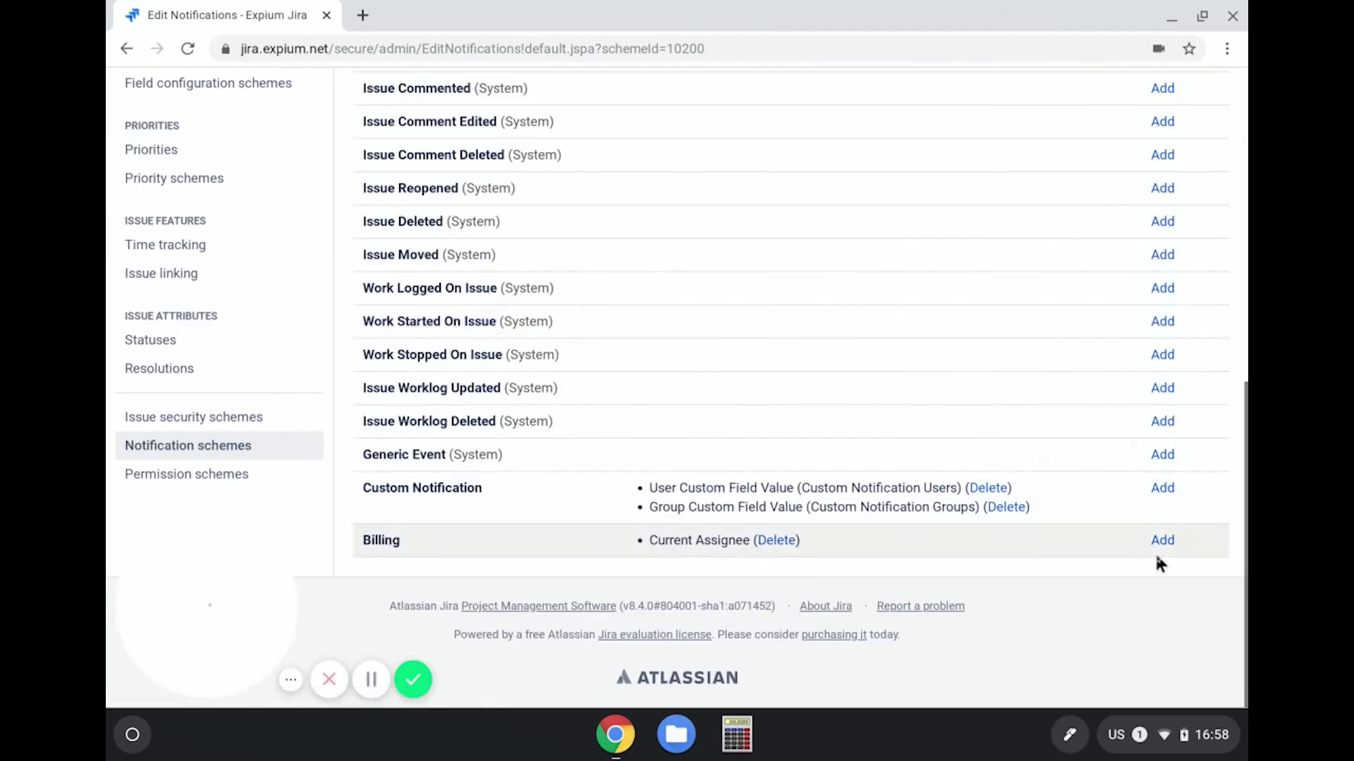
Step: Add Reporter and All Watchers as further Billing event recipients
left_click(1164, 541)
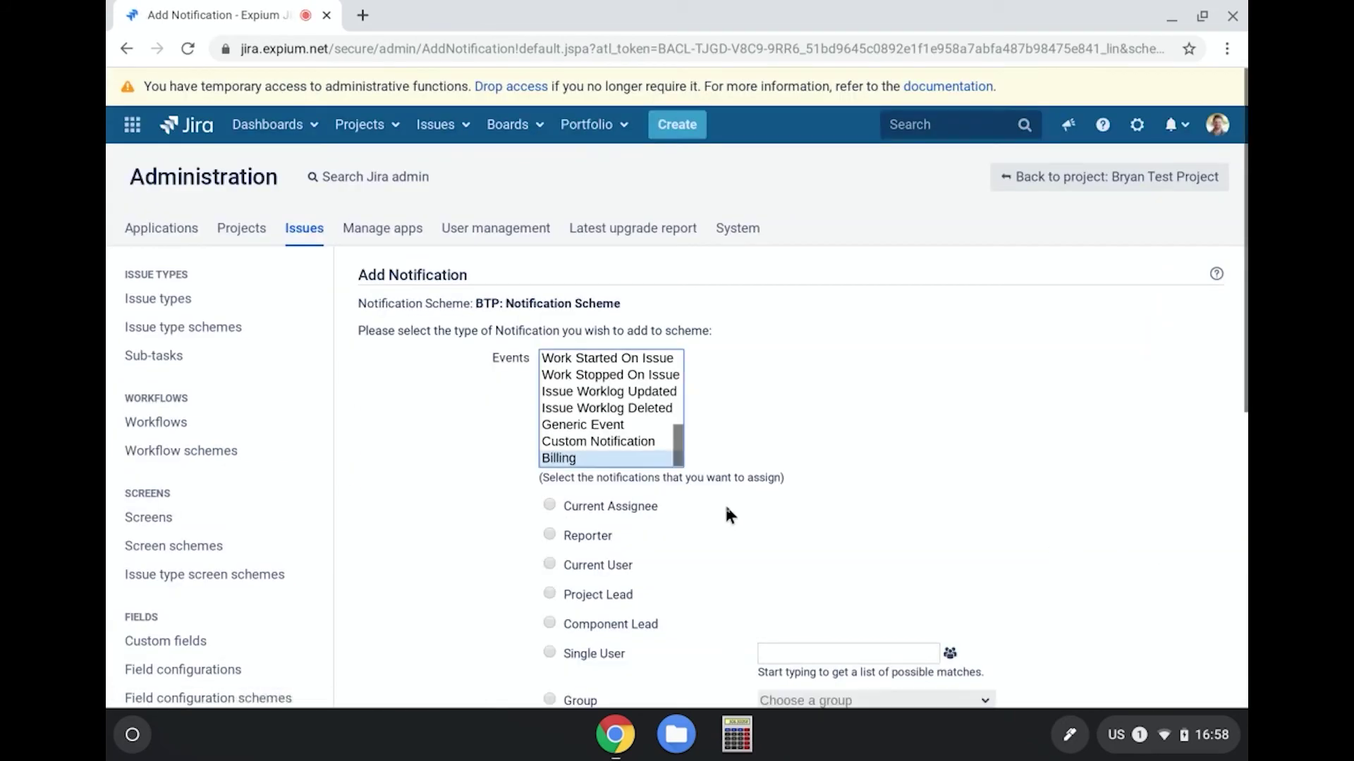
scroll(727, 520, "down", 2)
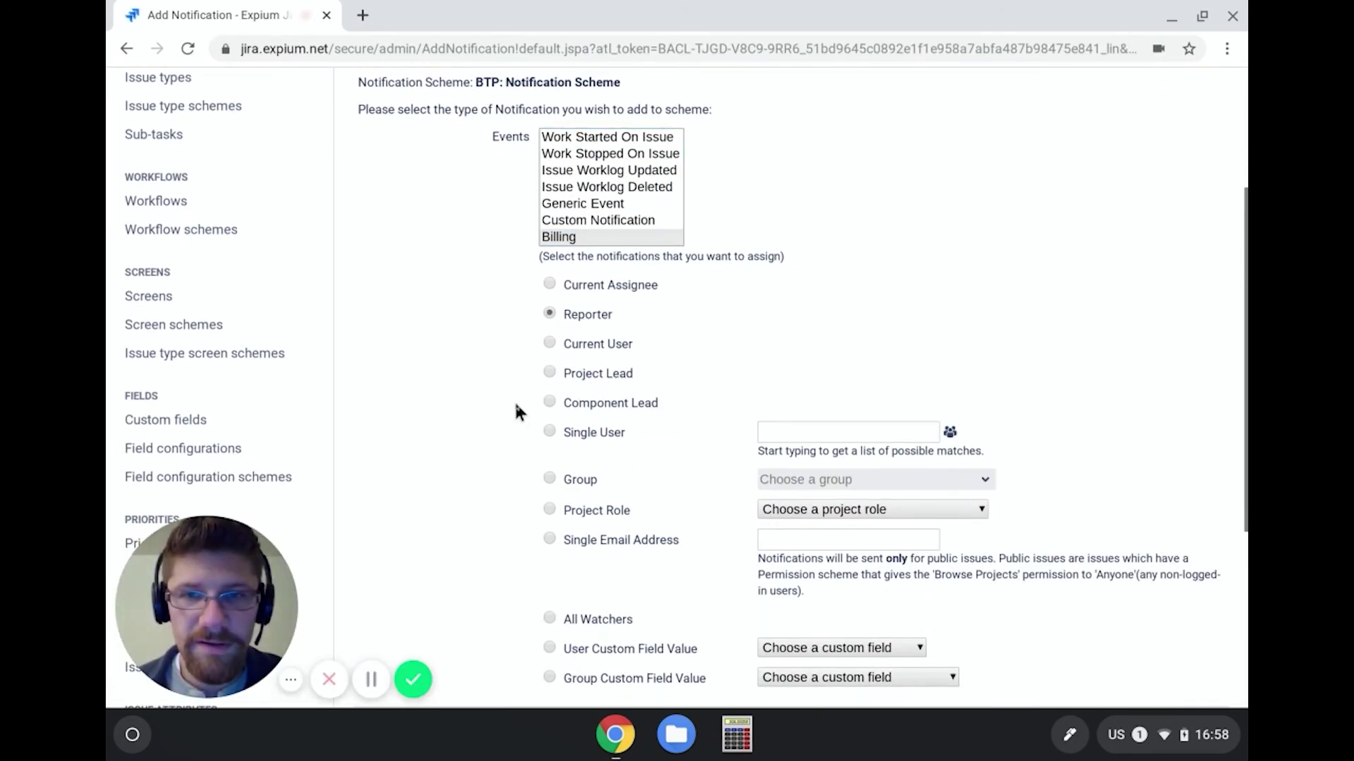
scroll(514, 400, "down", 5)
left_click(548, 404)
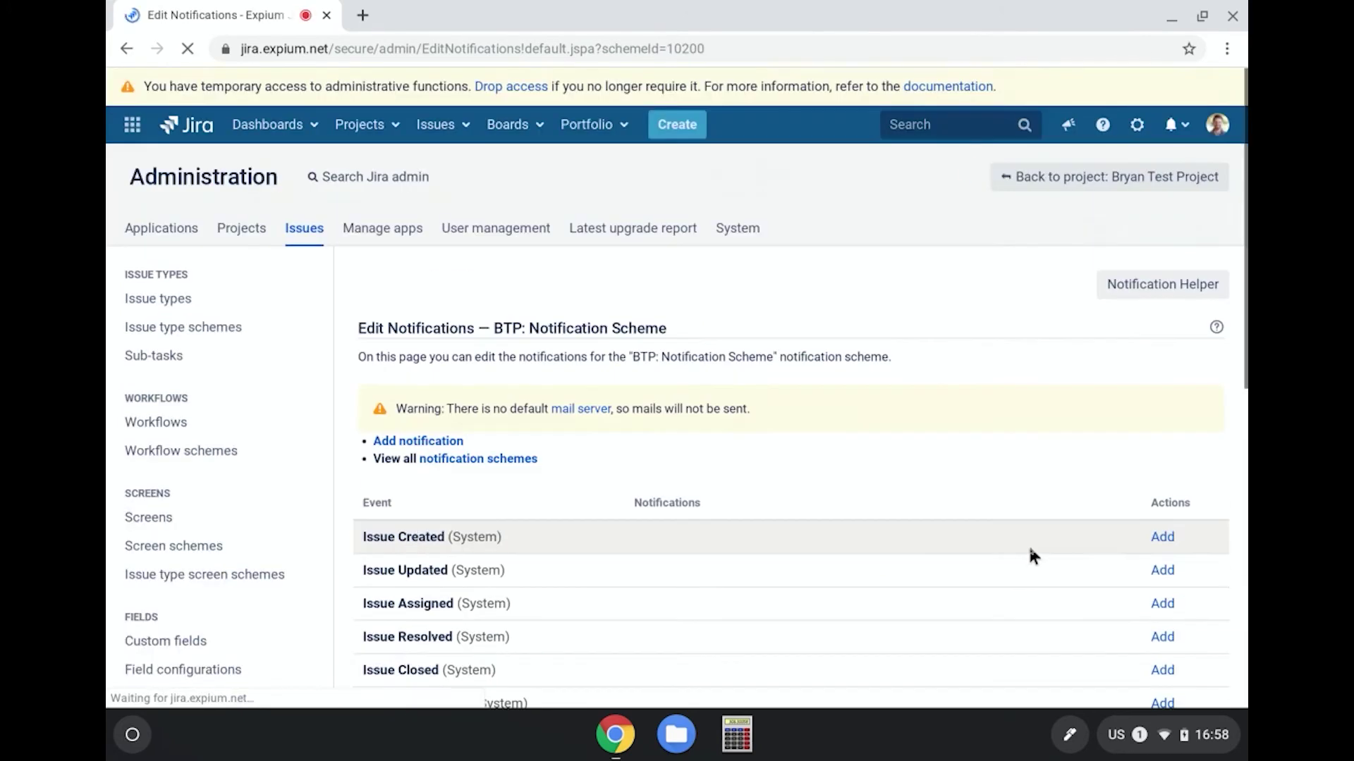
scroll(1029, 550, "down", 10)
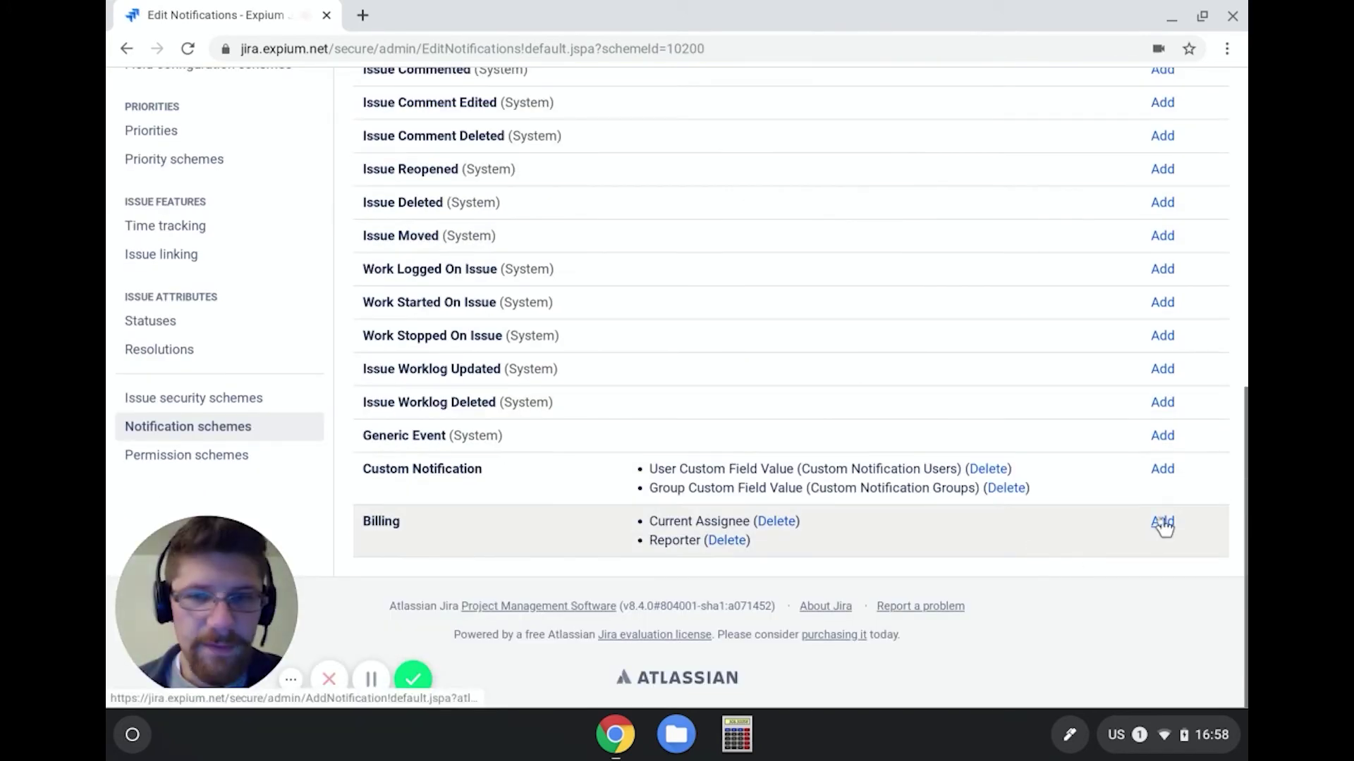
left_click(1161, 522)
scroll(705, 476, "down", 3)
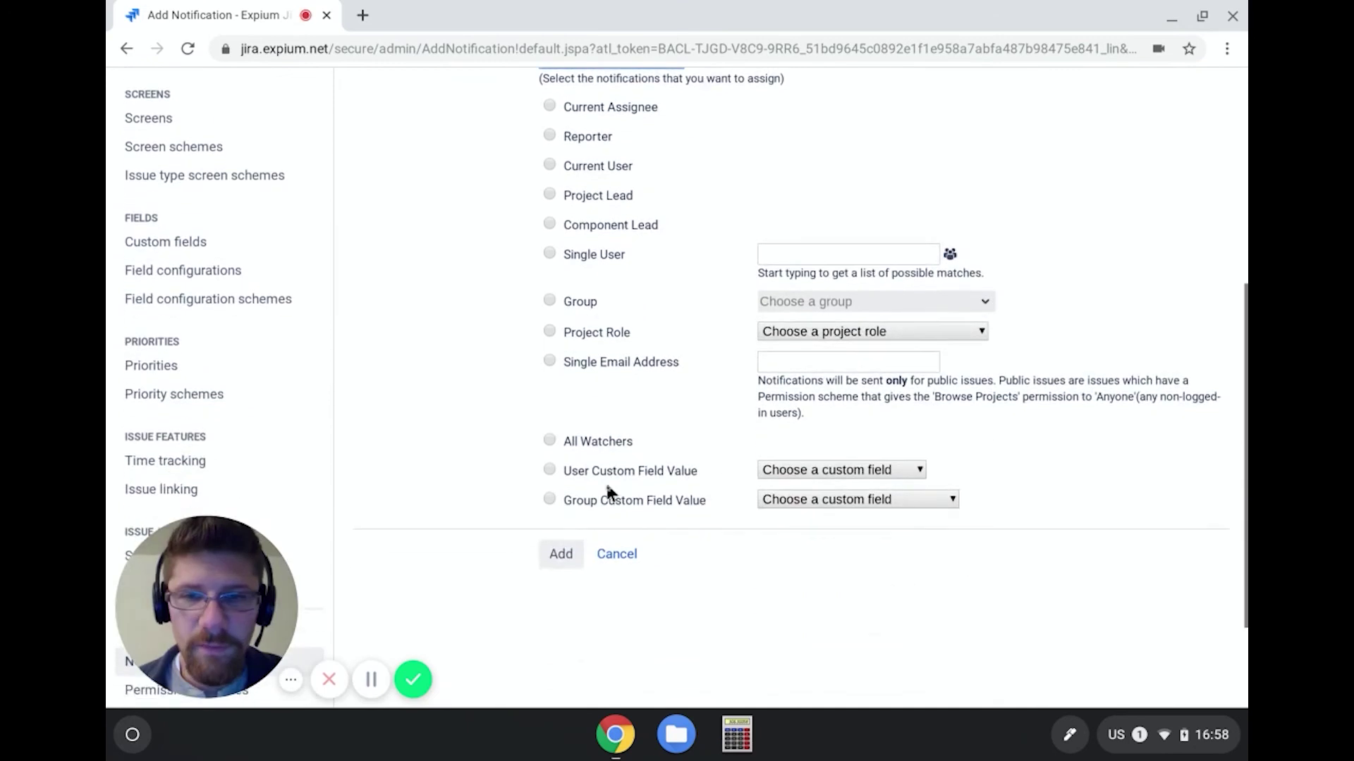
left_click(549, 439)
left_click(562, 564)
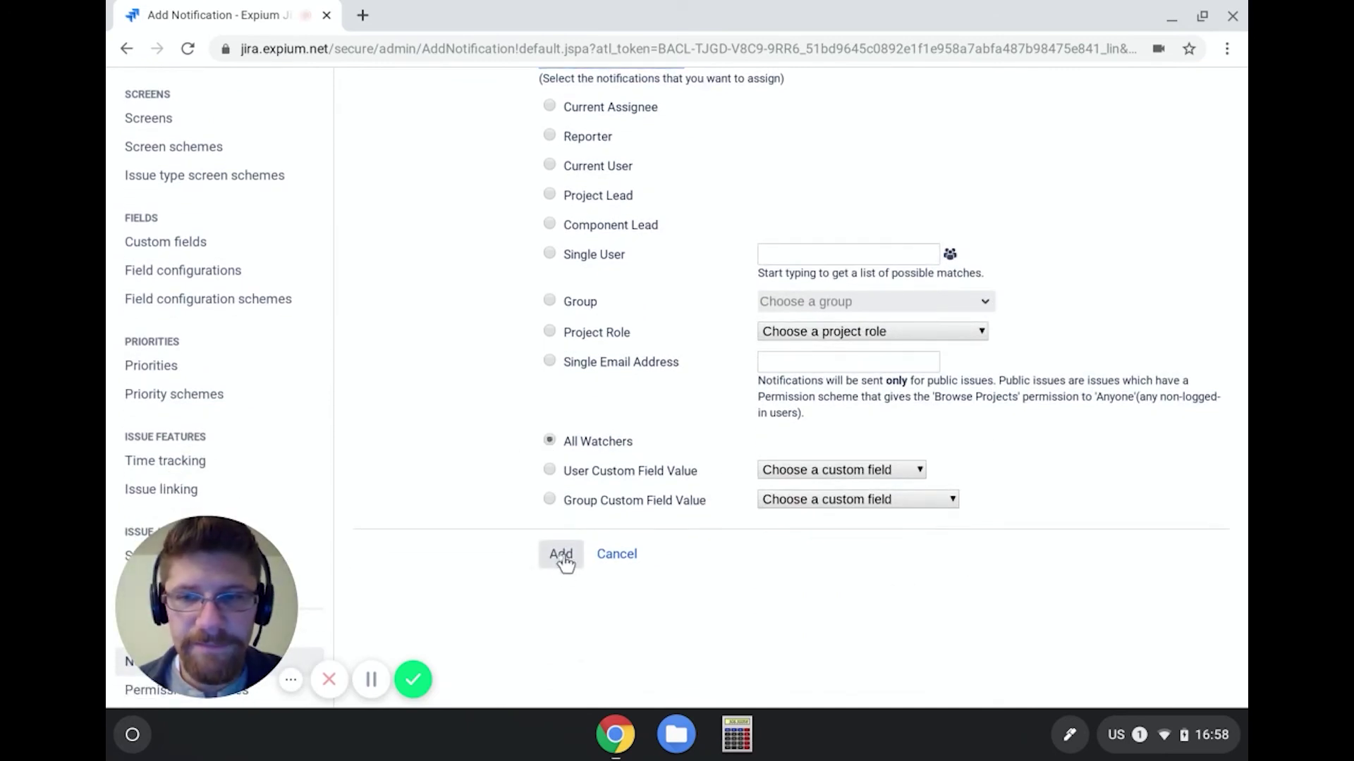
Step: Add the Accounting group as a Billing event recipient
scroll(851, 537, "down", 10)
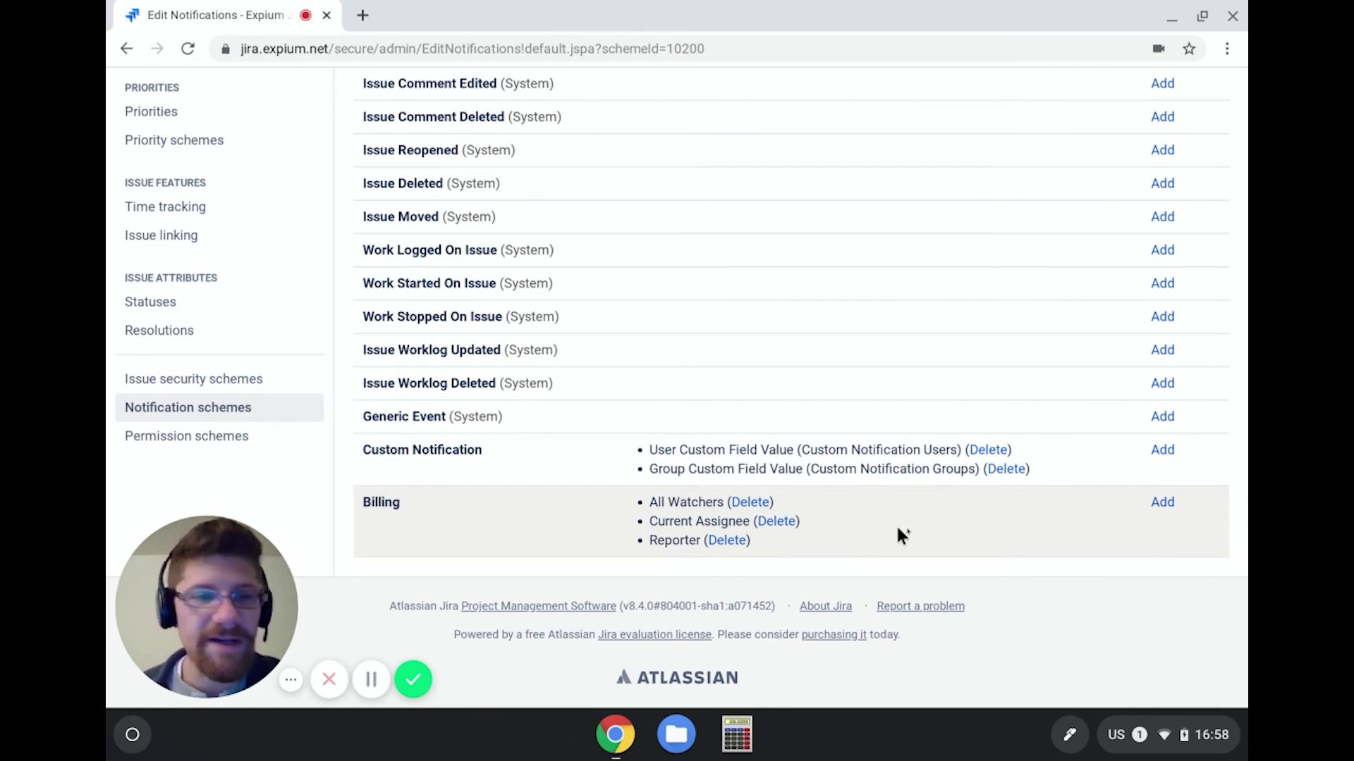
left_click(1162, 502)
scroll(783, 441, "down", 8)
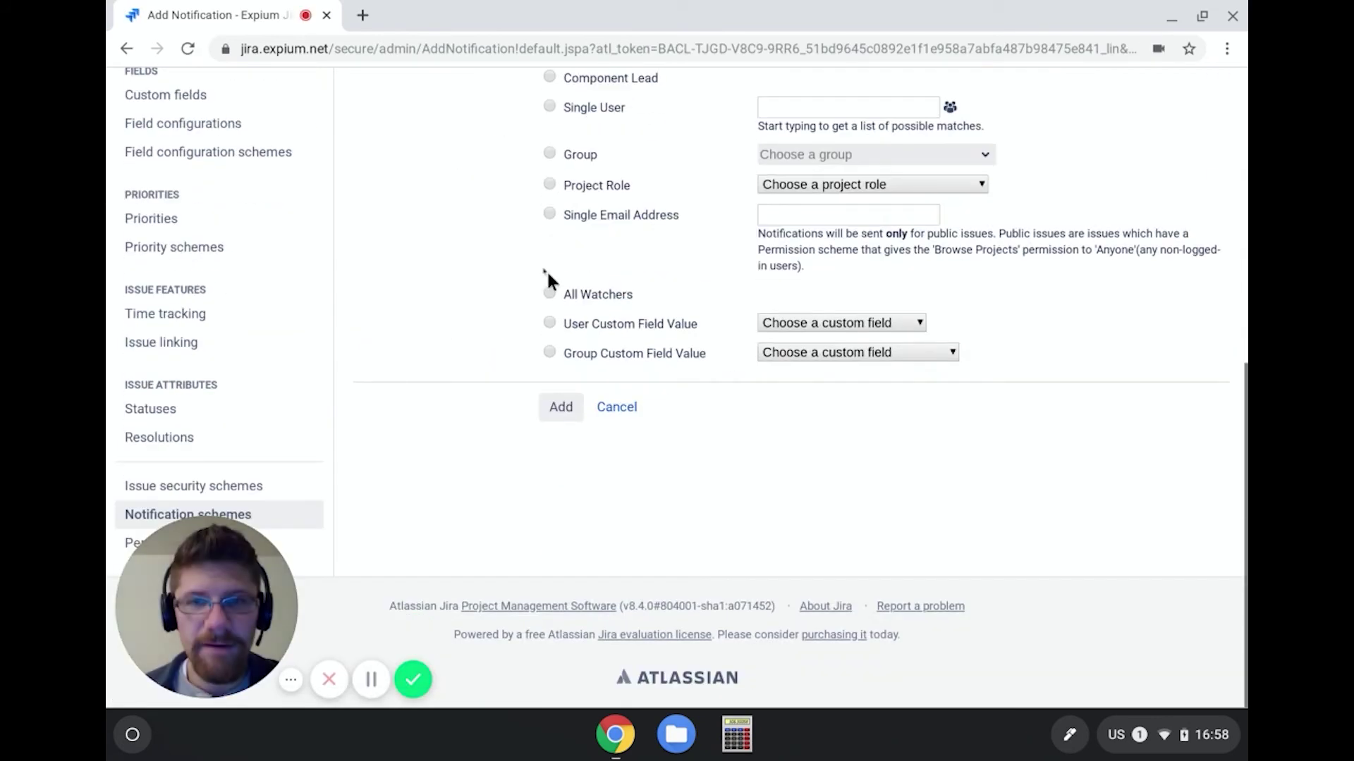
left_click(549, 154)
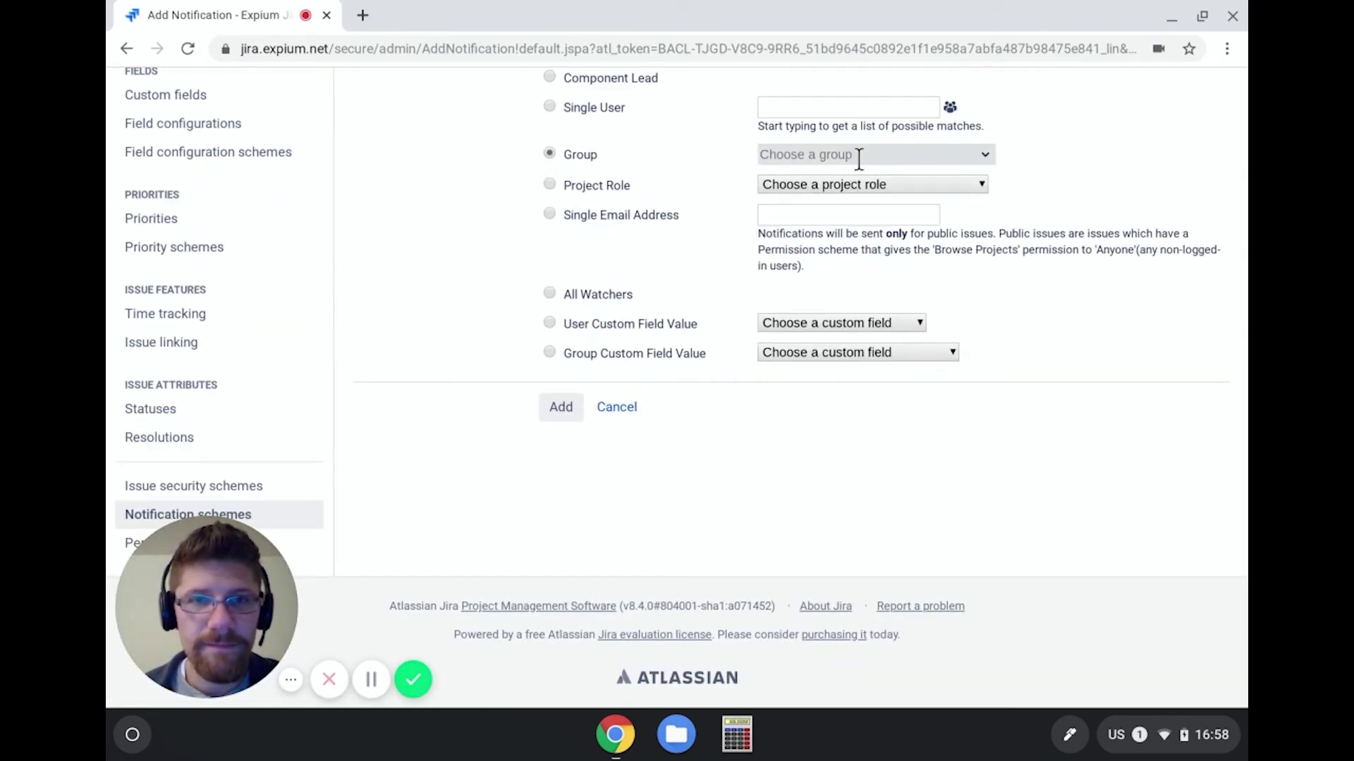
left_click(859, 158)
left_click(832, 212)
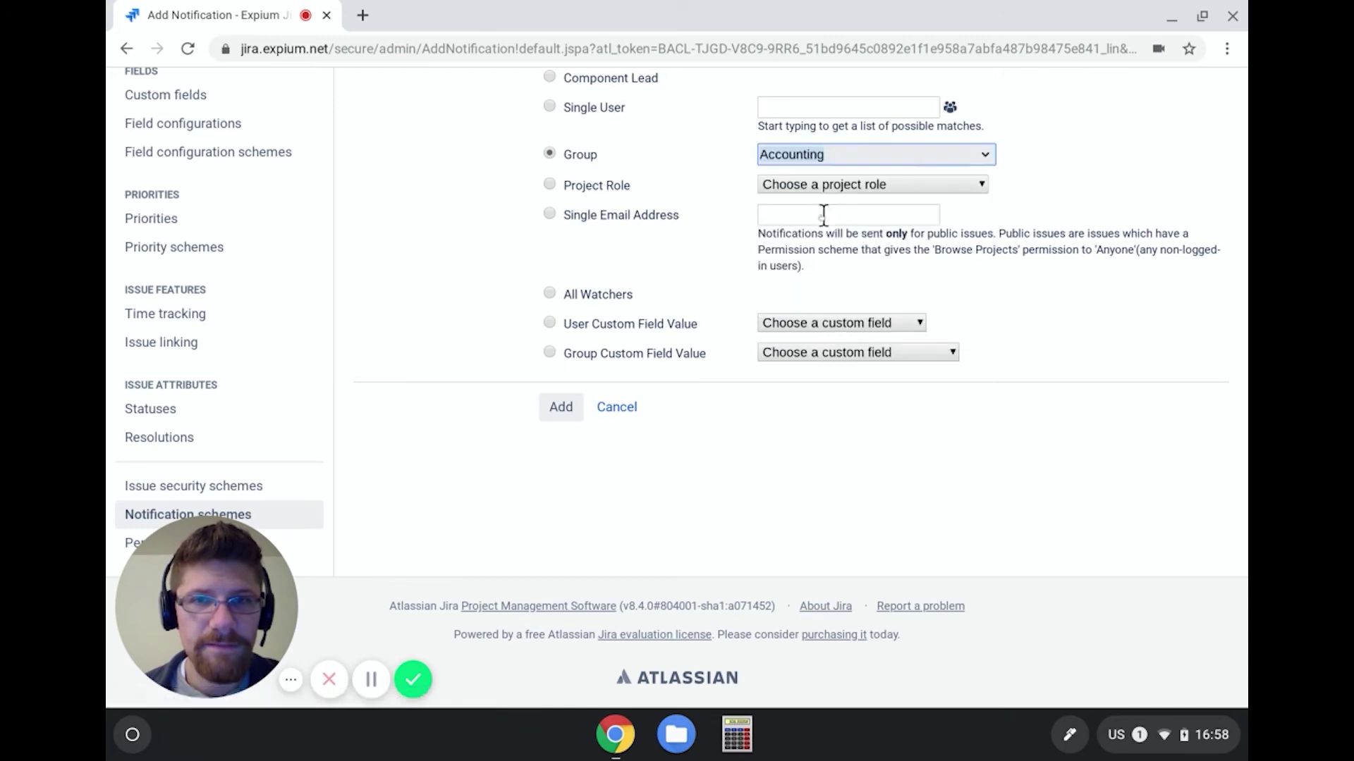
left_click(557, 412)
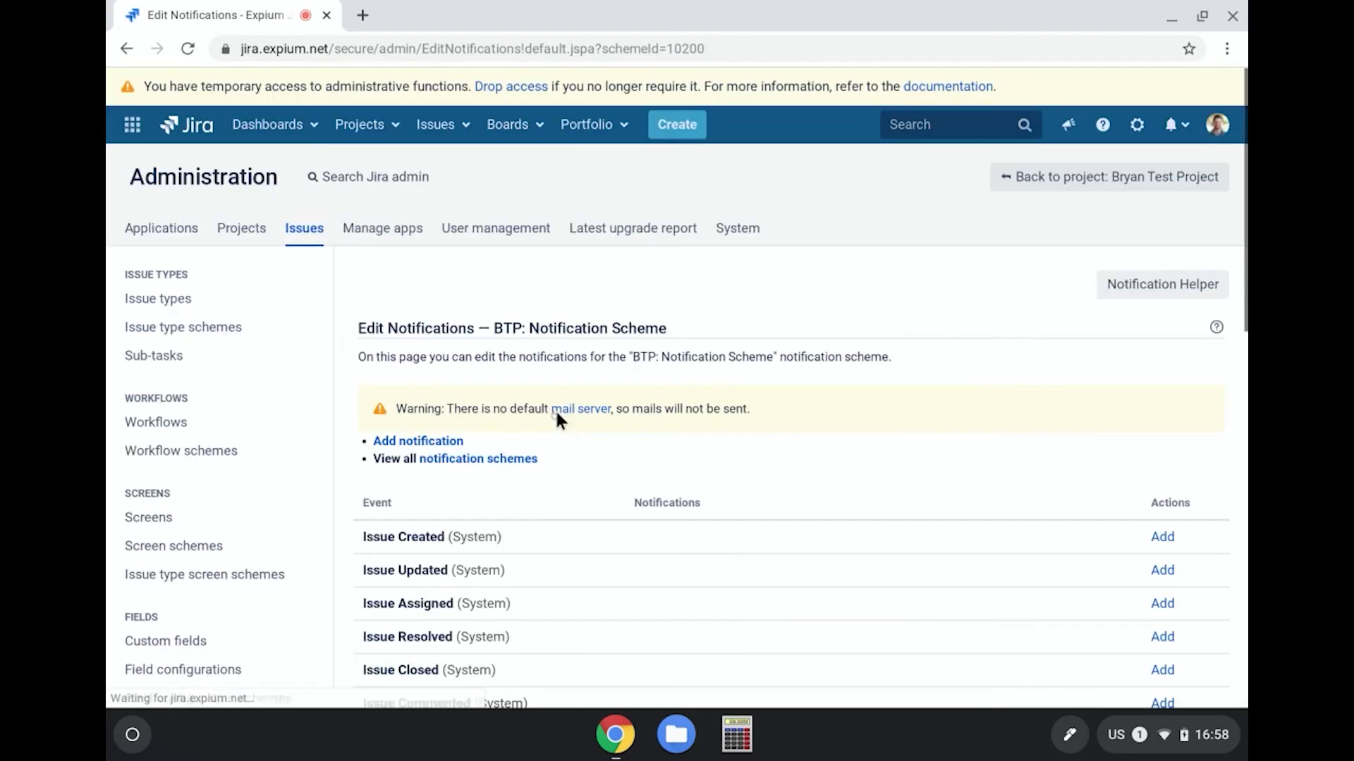
scroll(606, 504, "down", 15)
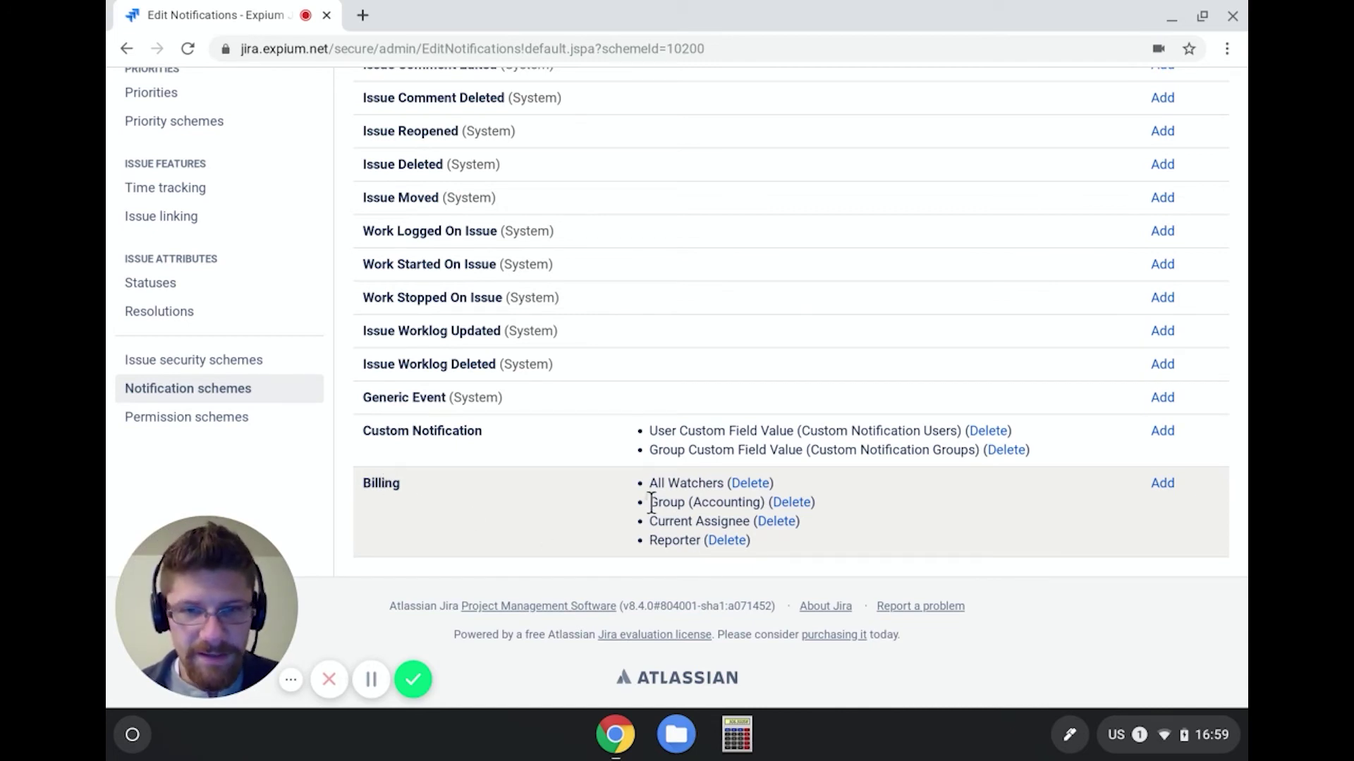
left_click_drag(651, 503, 765, 503)
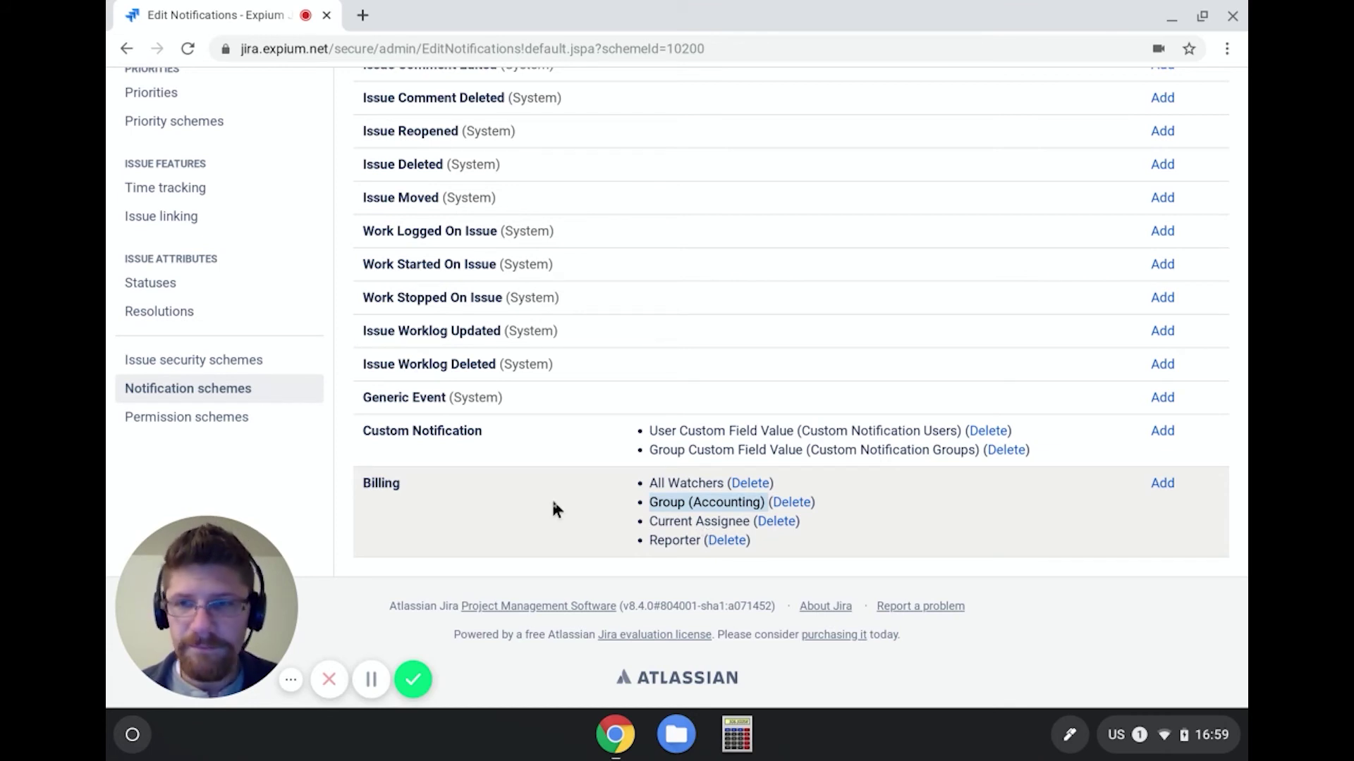
scroll(554, 509, "up", 1)
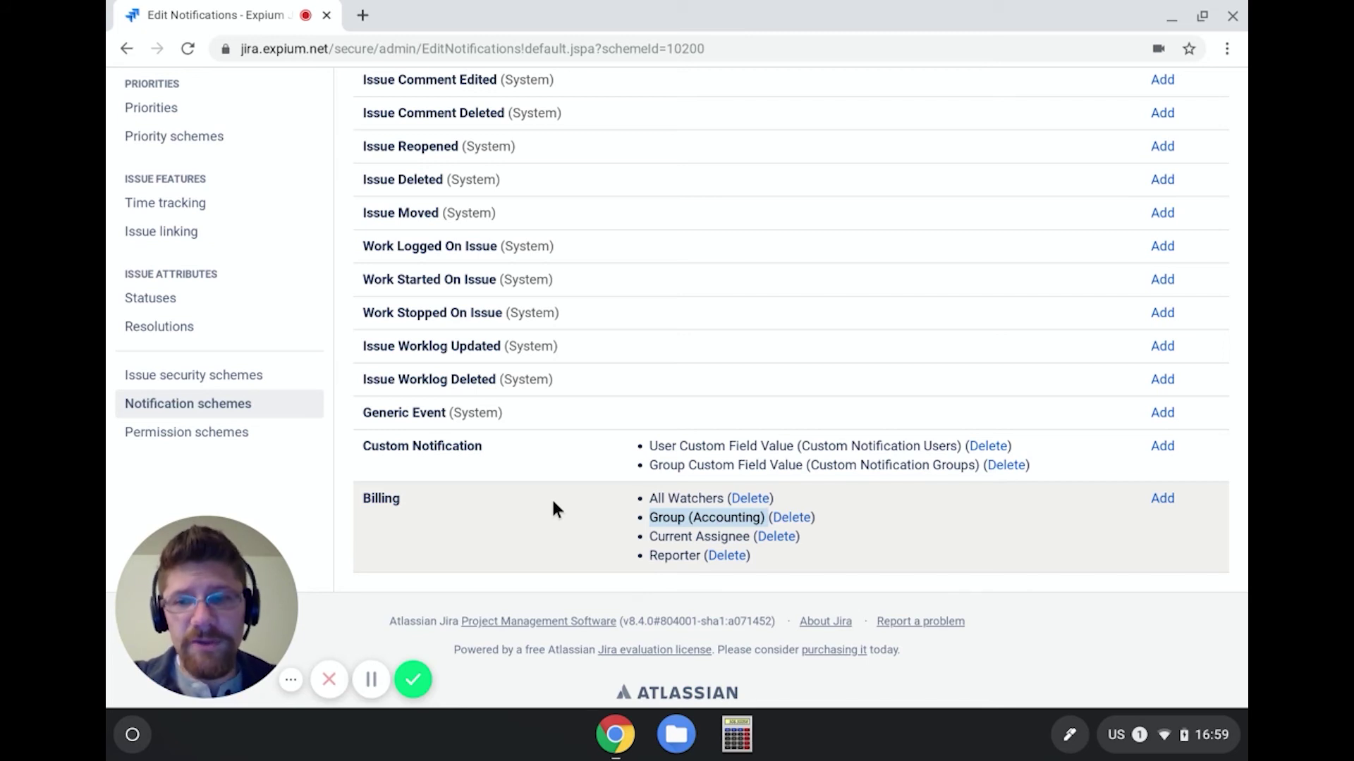
key("Home")
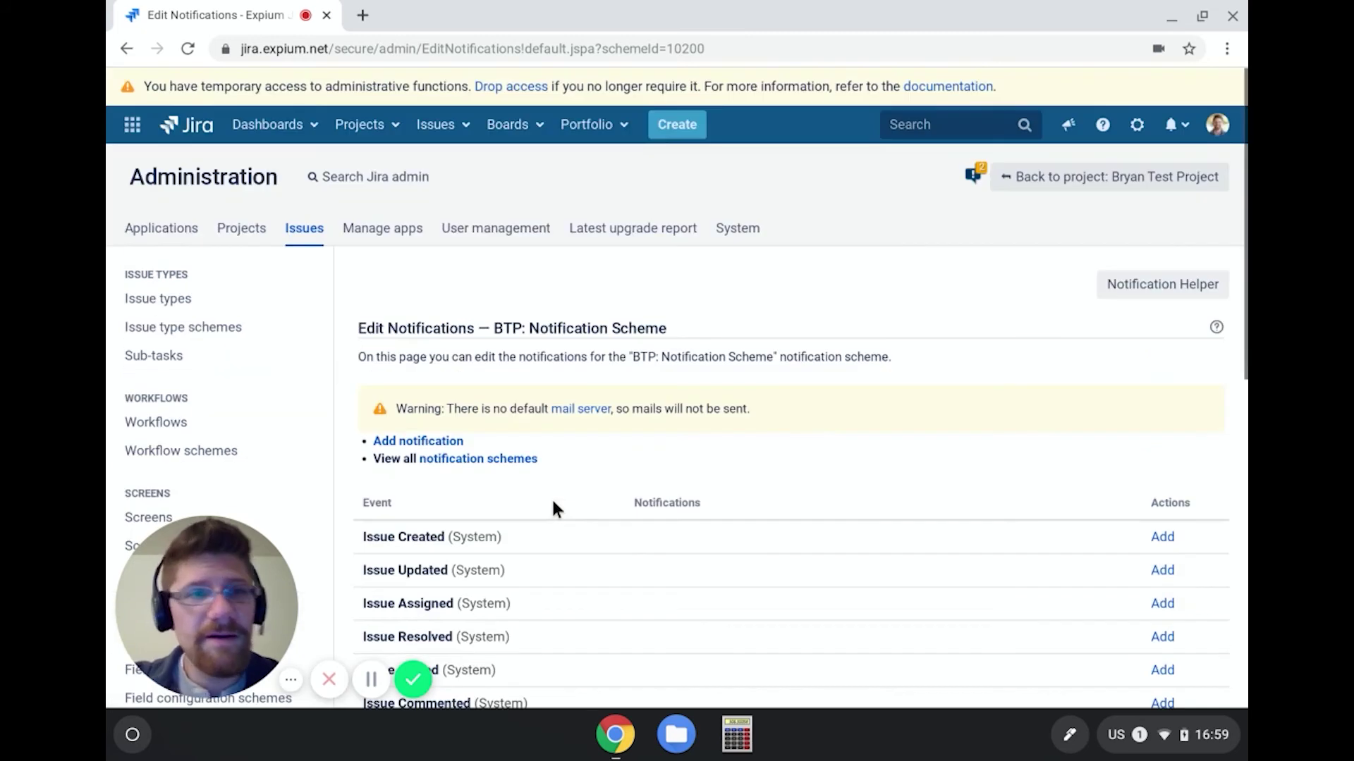
Step: Open your profile and check Preferences, highlighting My Changes set to Notify me
left_click(1218, 130)
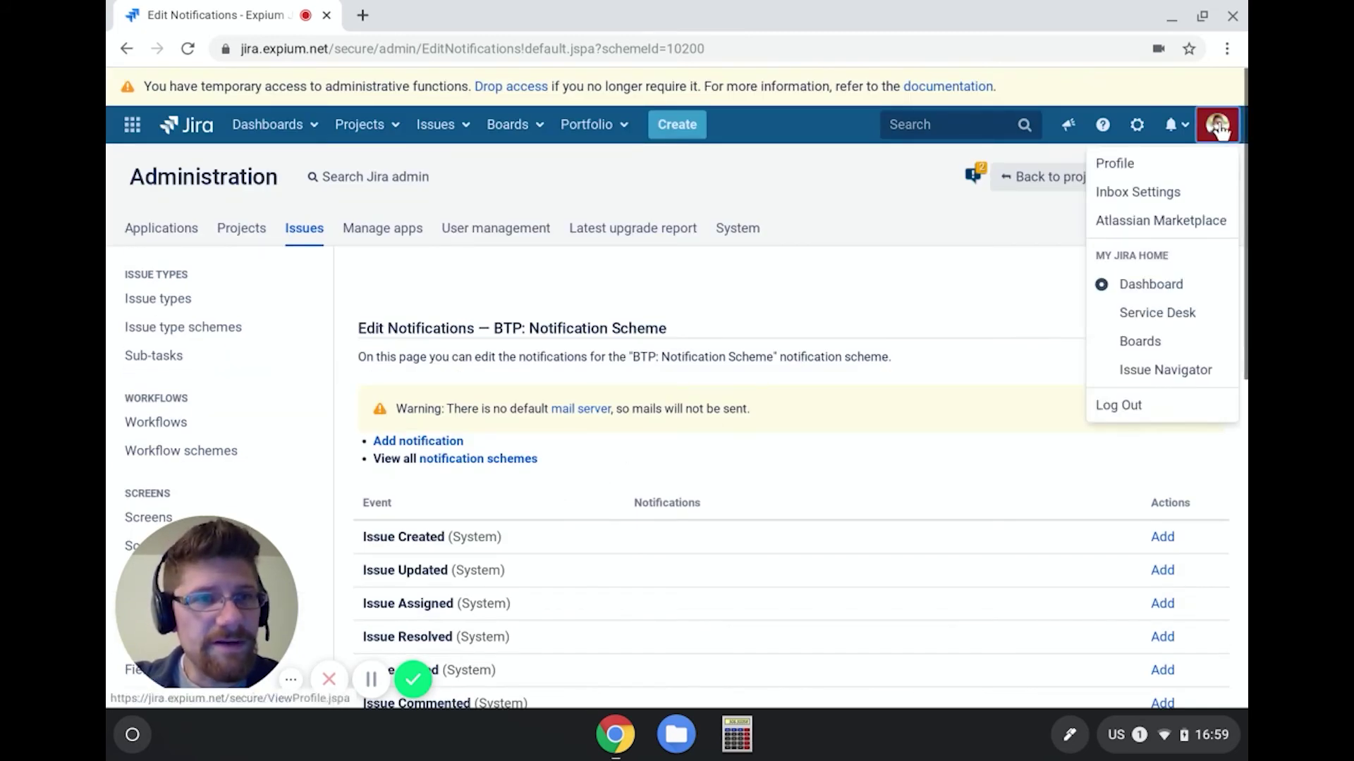
left_click(1147, 167)
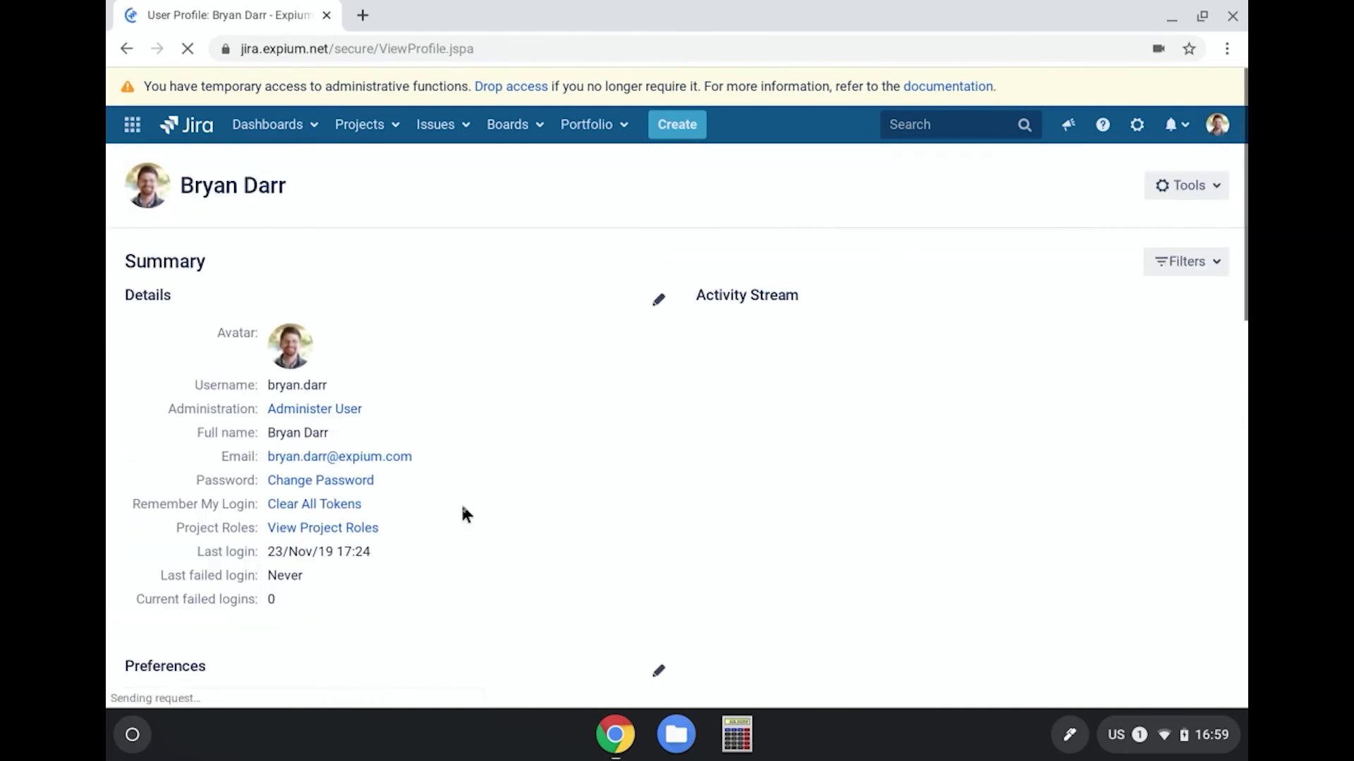
scroll(462, 509, "down", 7)
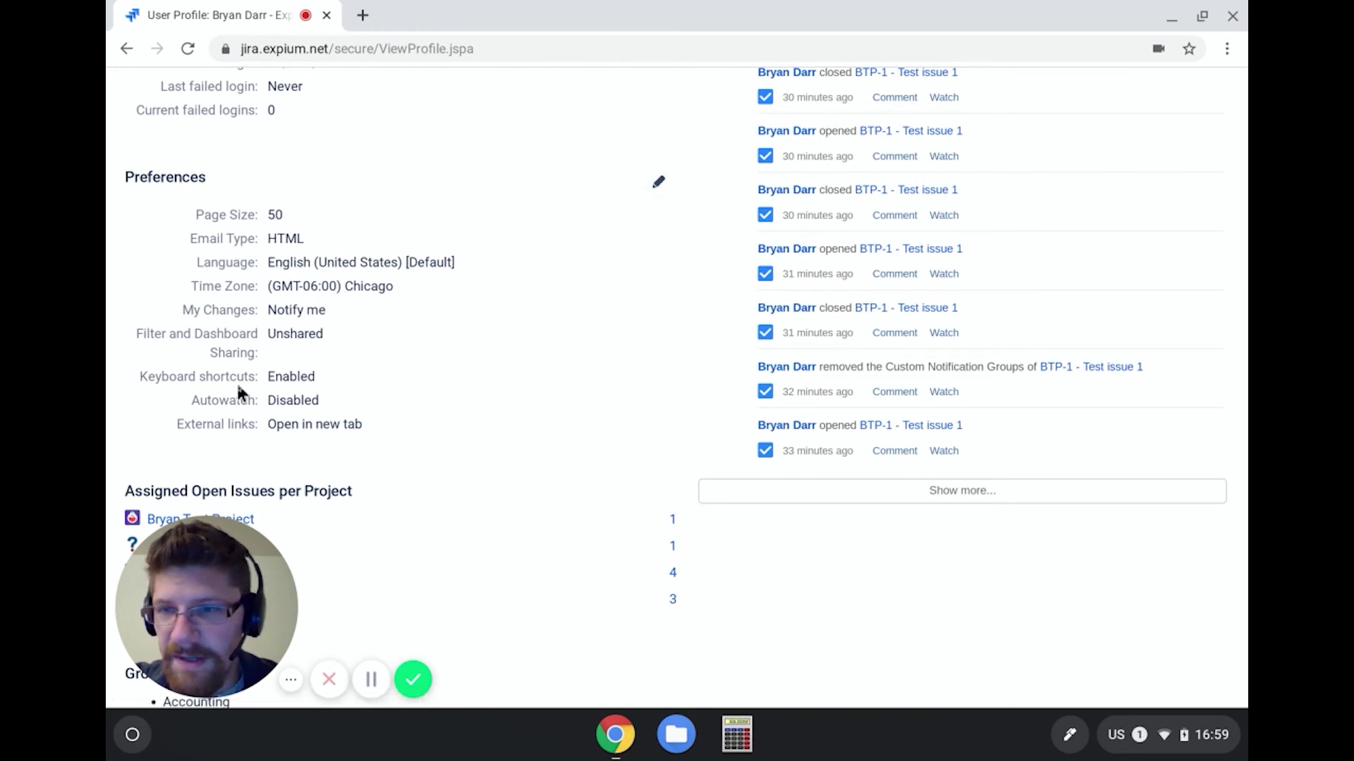
mouse_move(319, 417)
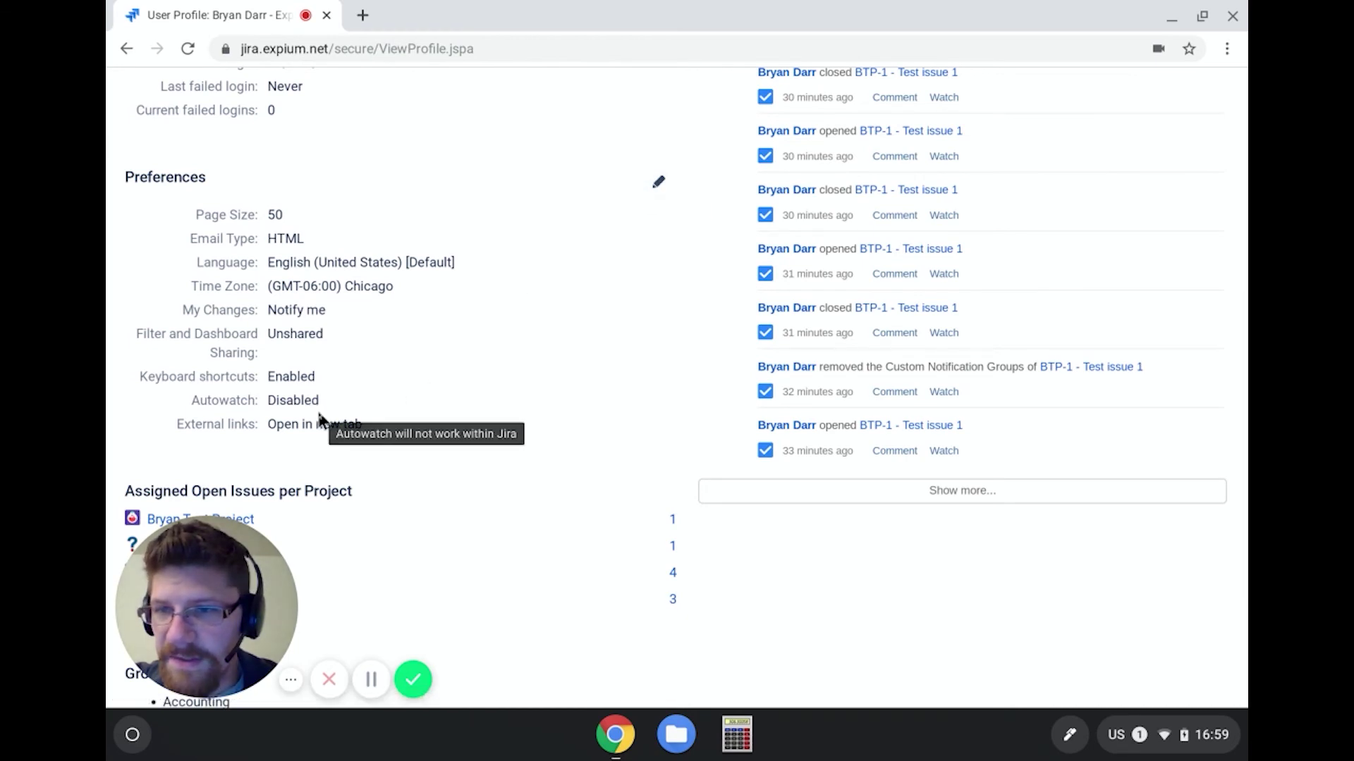
mouse_move(198, 316)
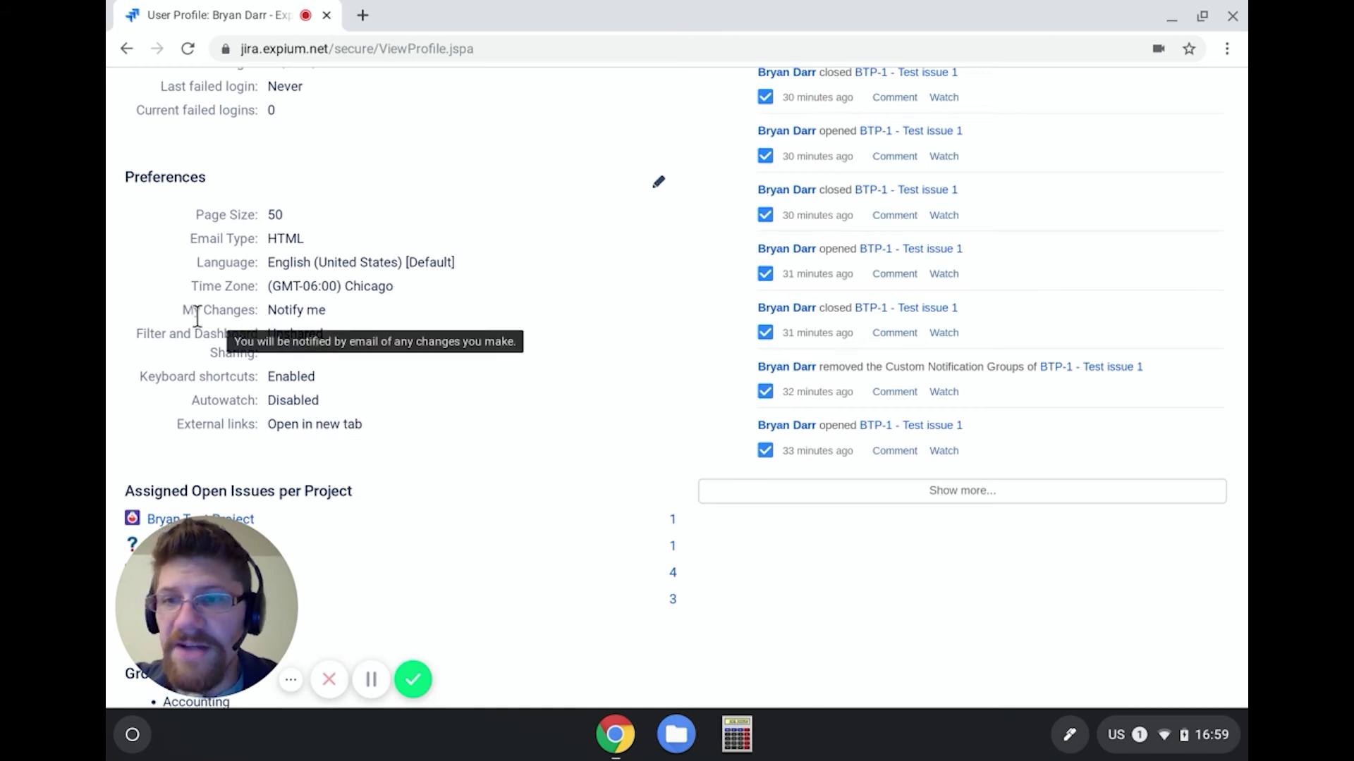
left_click_drag(182, 310, 354, 313)
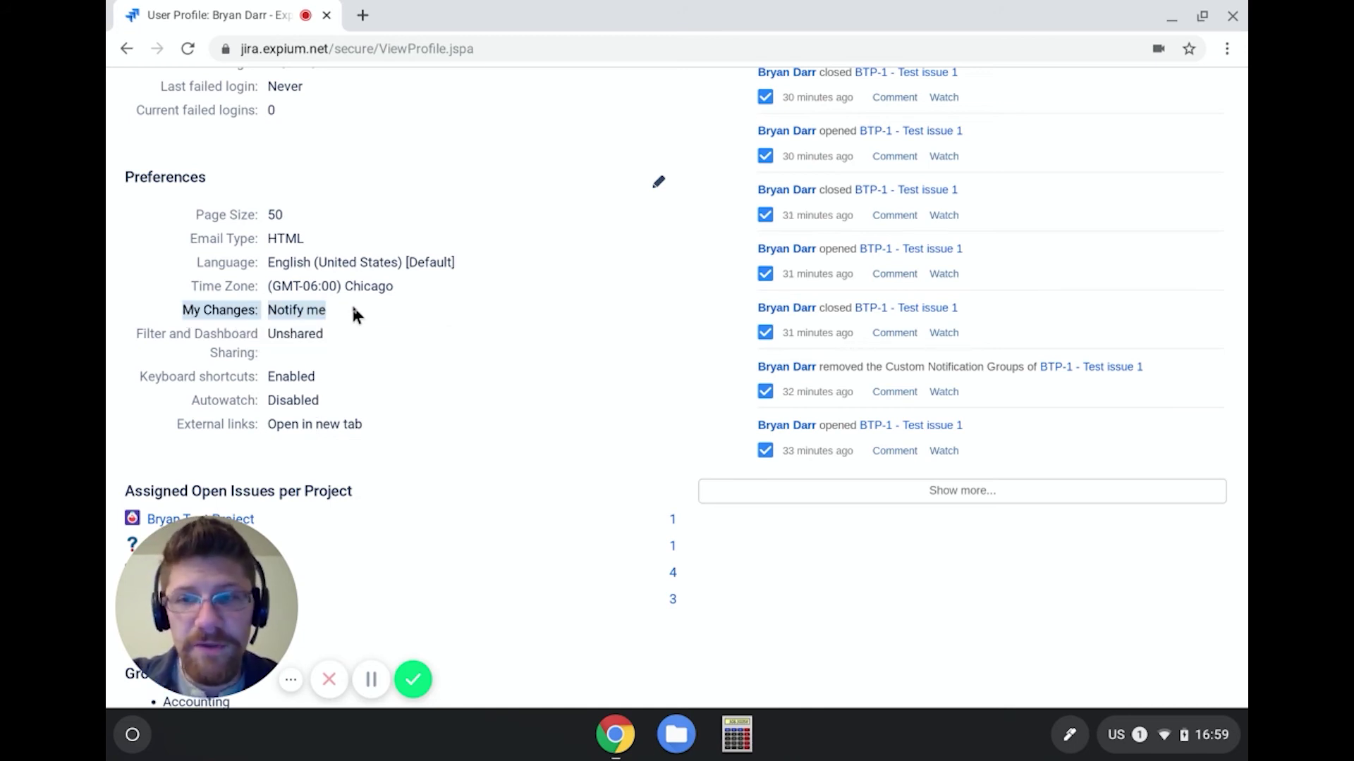
scroll(354, 310, "up", 7)
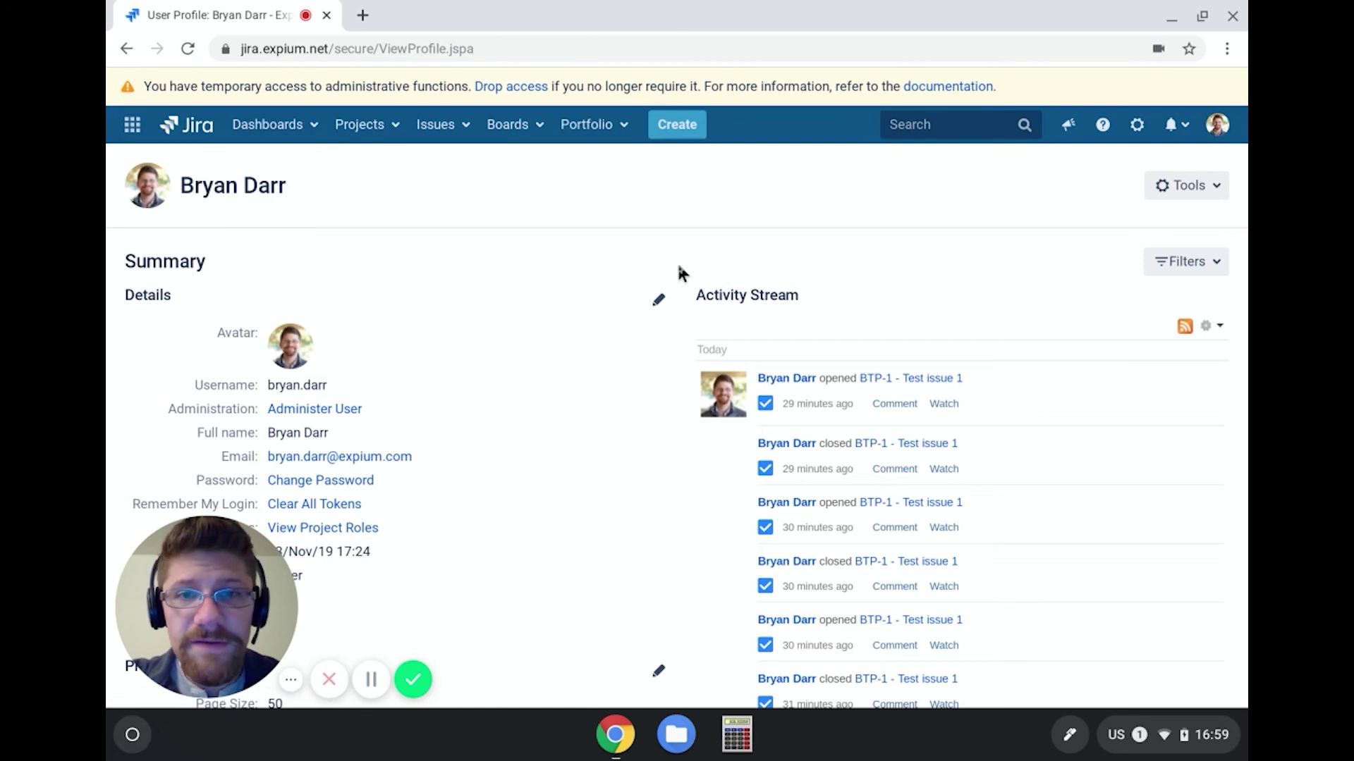
Step: Edit the BTP: Test Workflow draft in diagram view and select the Close transition
key("period")
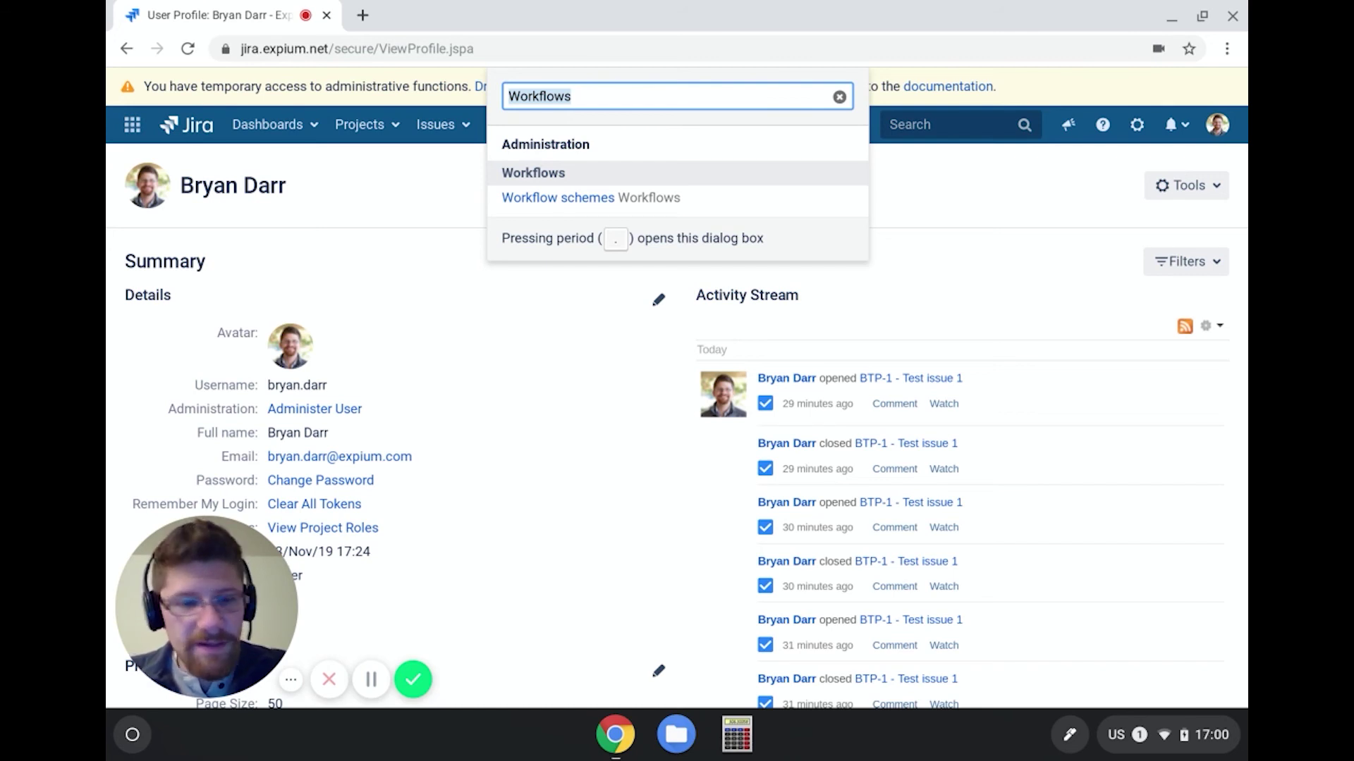
key("Return")
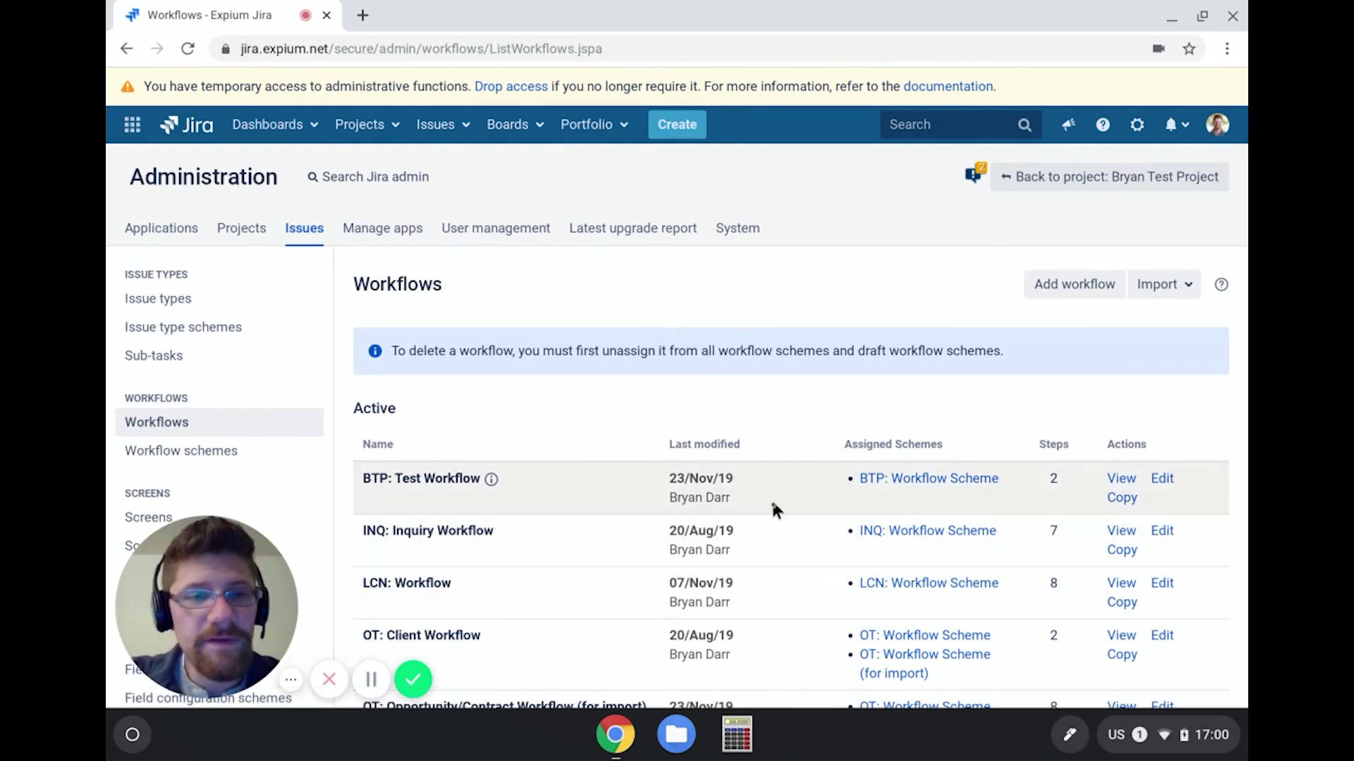
left_click(1162, 480)
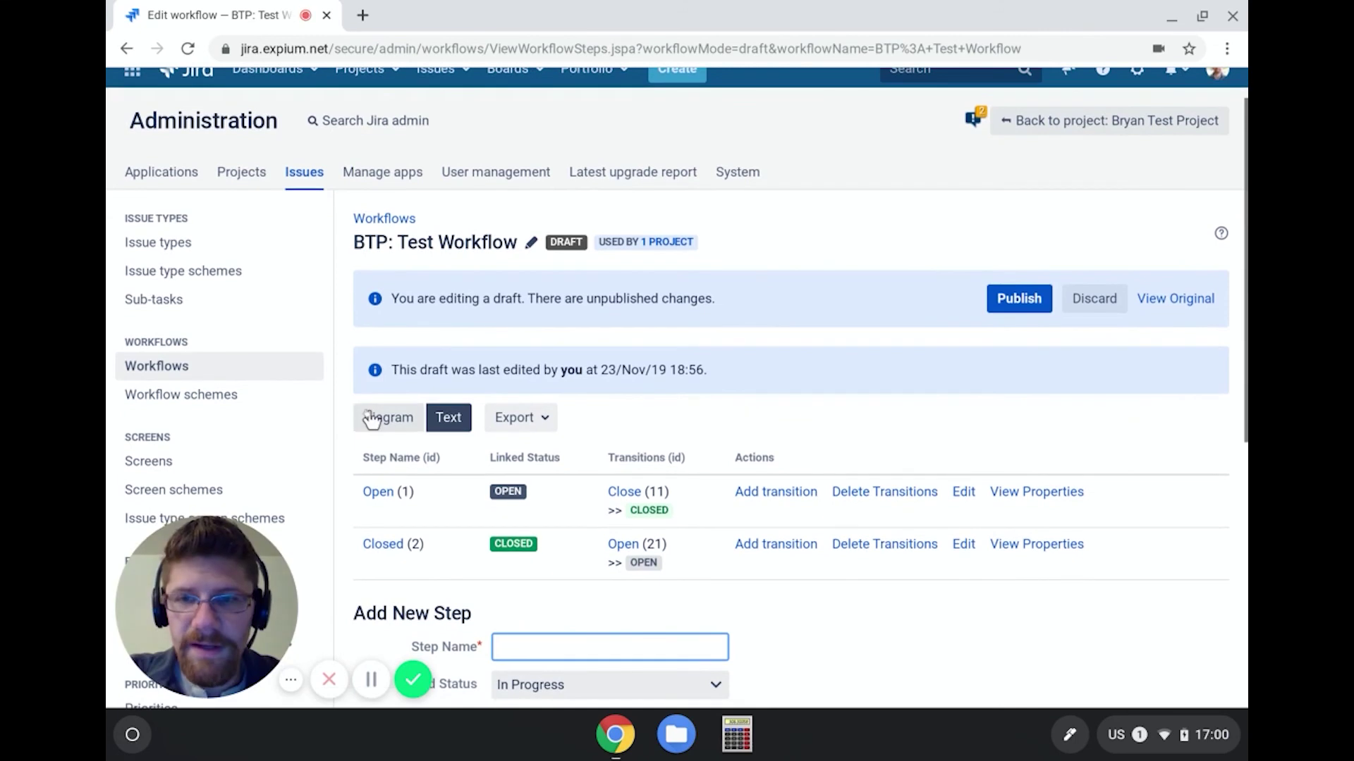
left_click(380, 417)
scroll(681, 476, "down", 3)
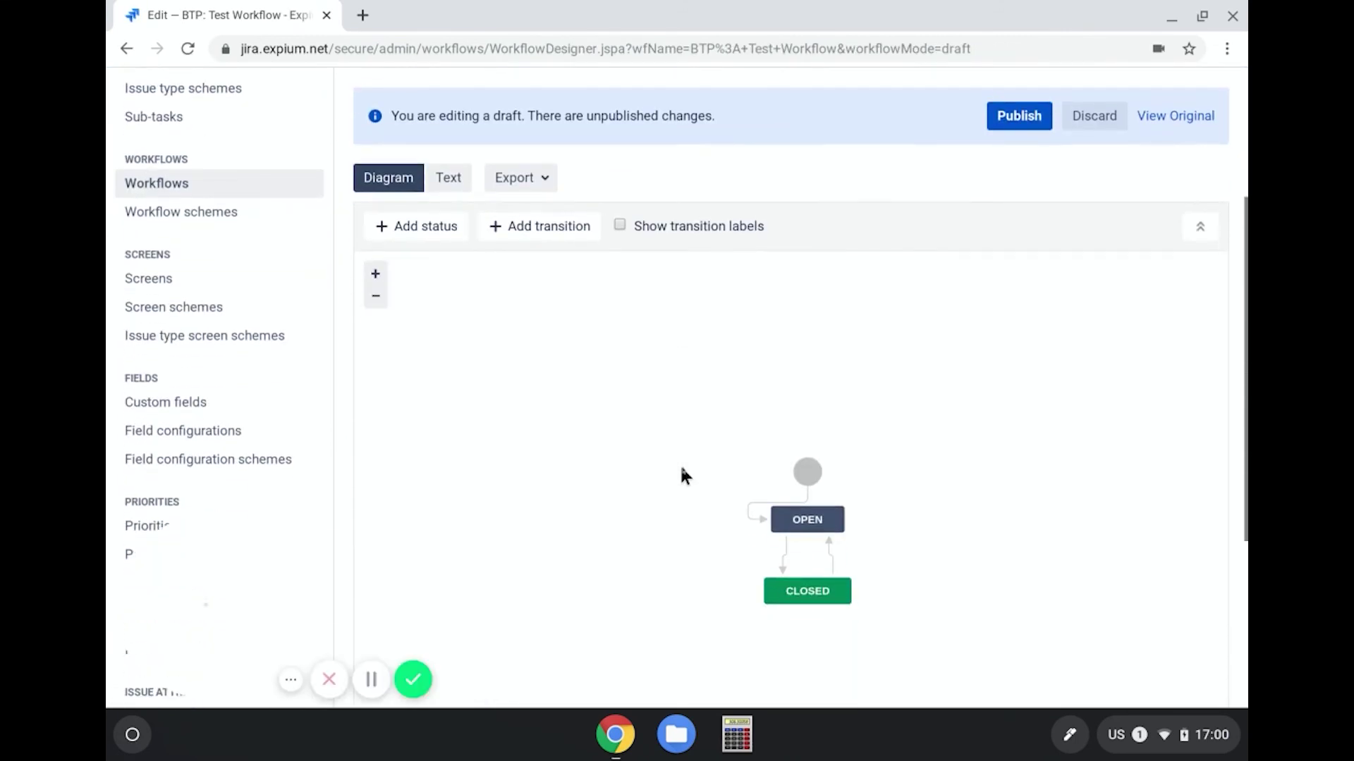
left_click(785, 566)
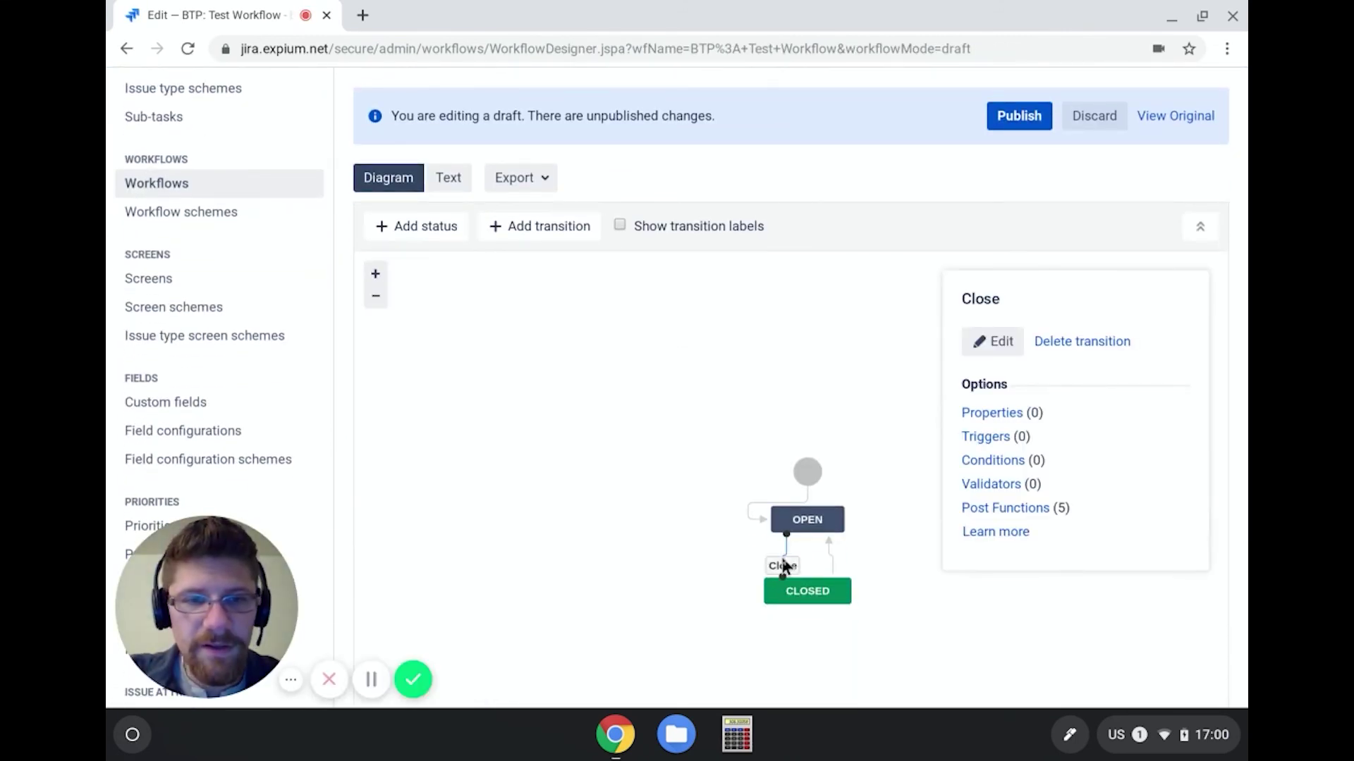
Step: Change the Close transition's fire-event post function to fire Billing
left_click(1015, 508)
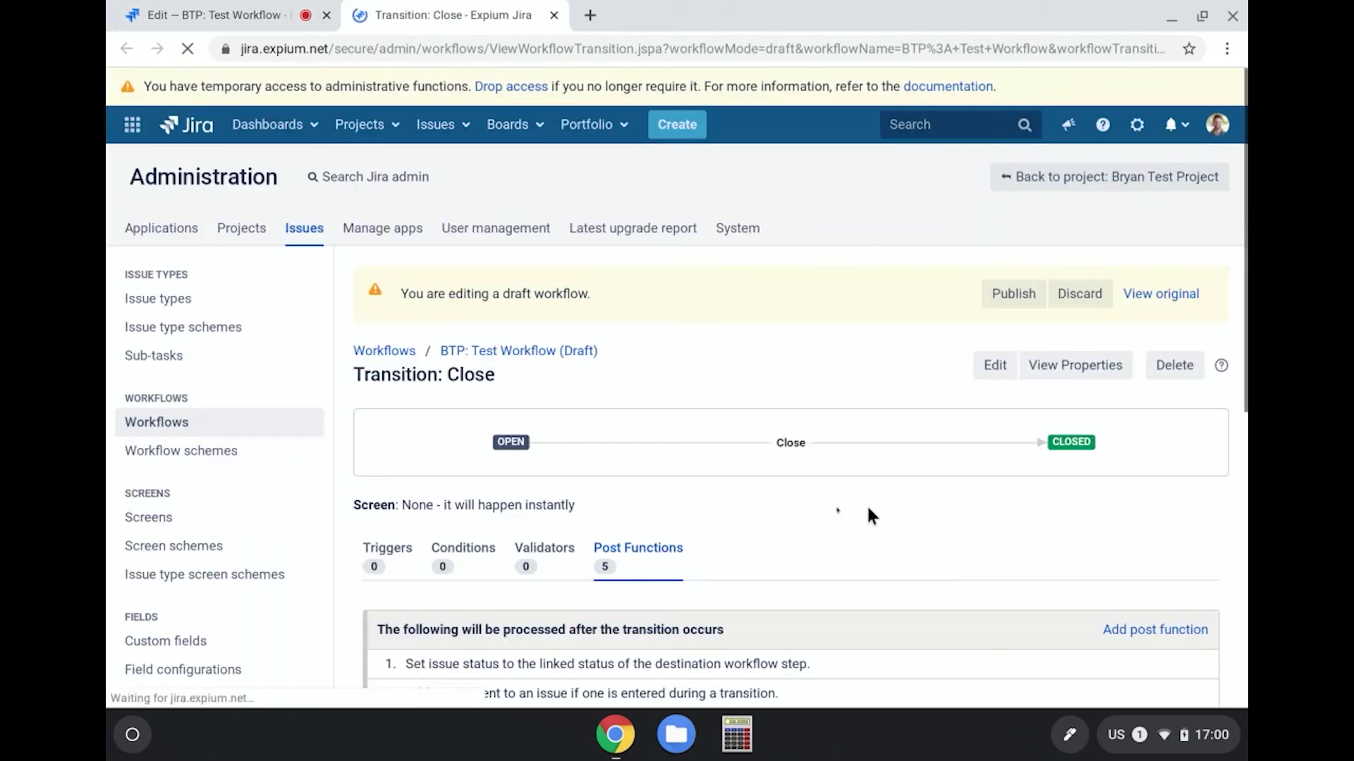
scroll(798, 495, "down", 7)
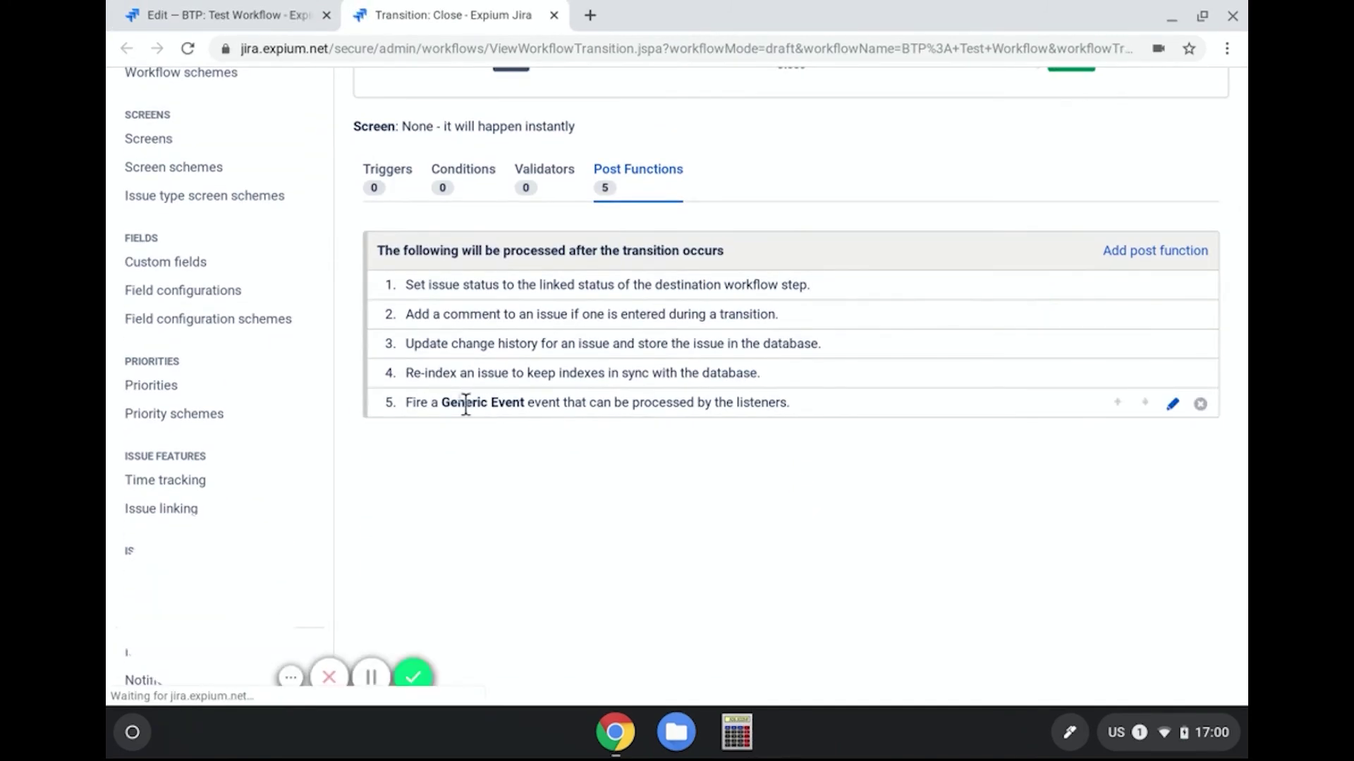
left_click(1172, 405)
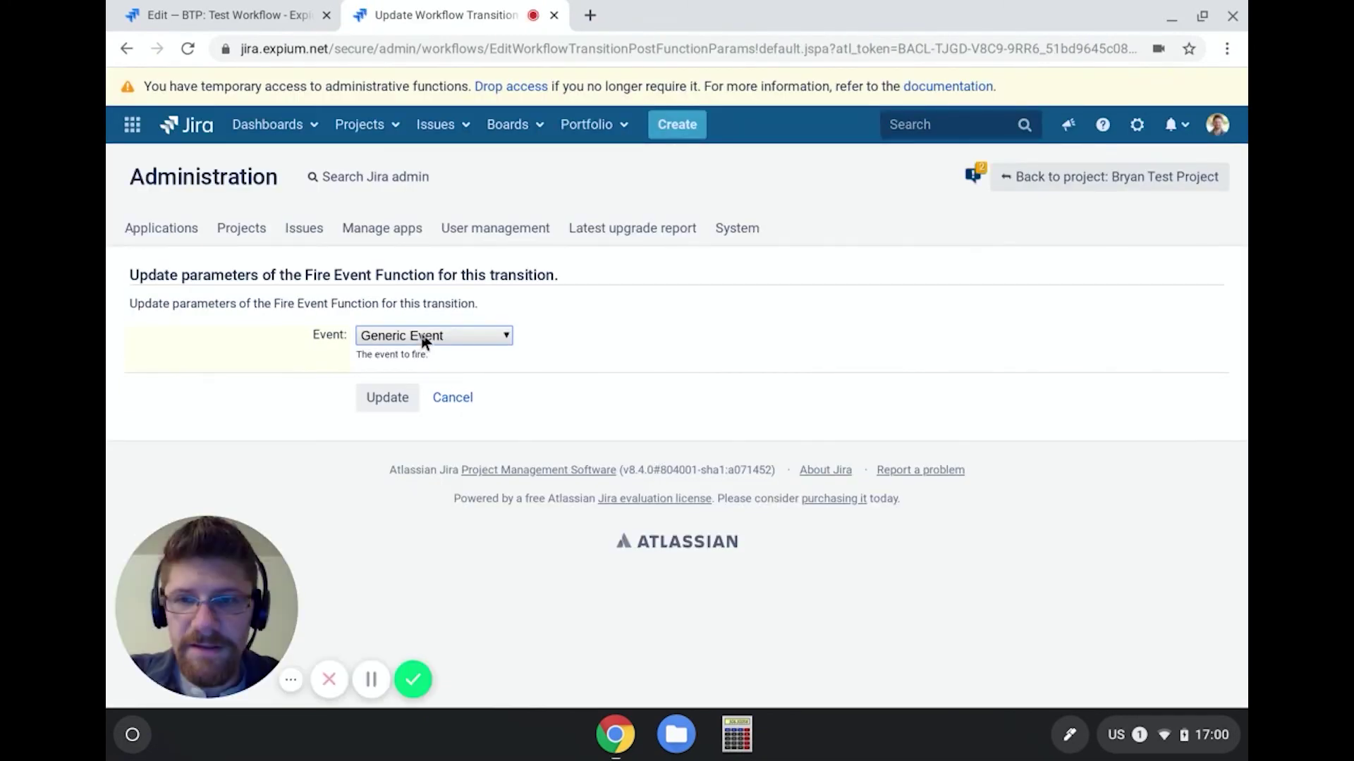
left_click(421, 336)
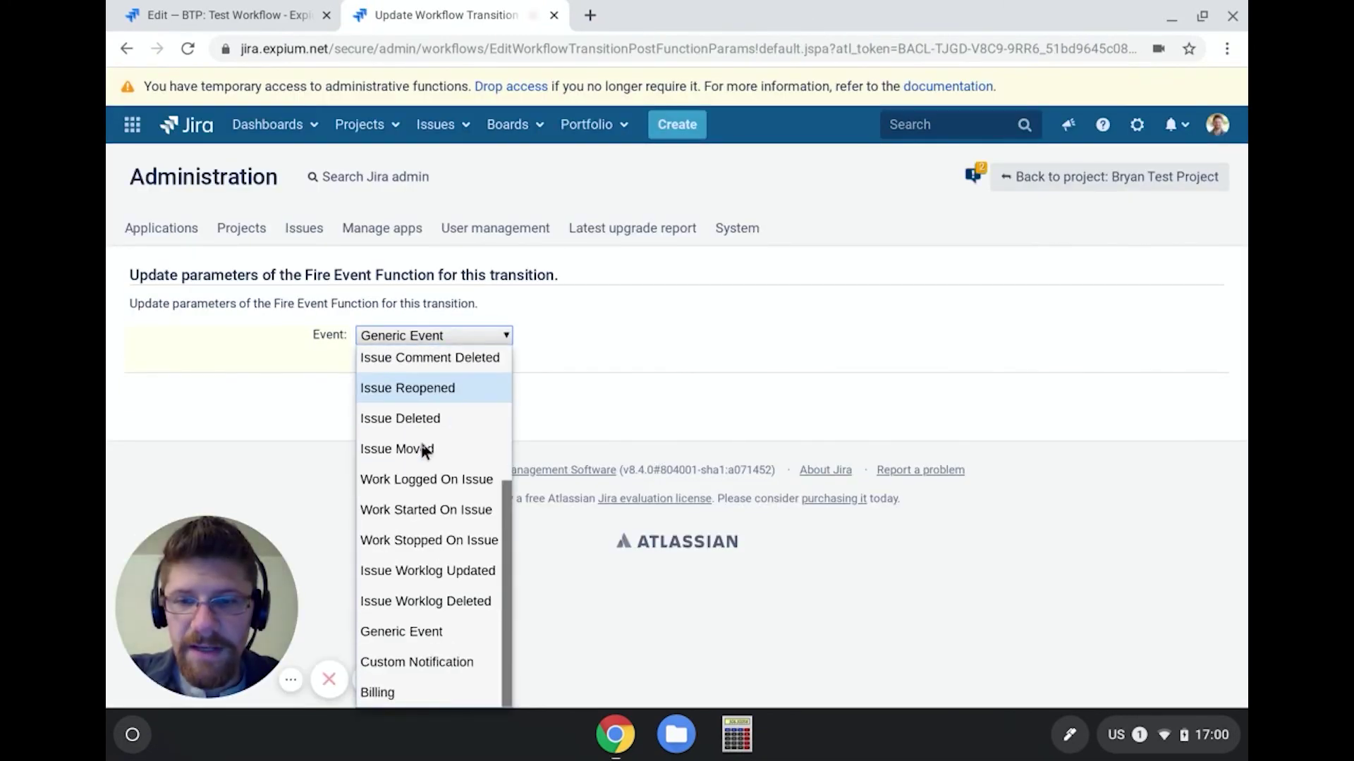
left_click(405, 693)
left_click(384, 401)
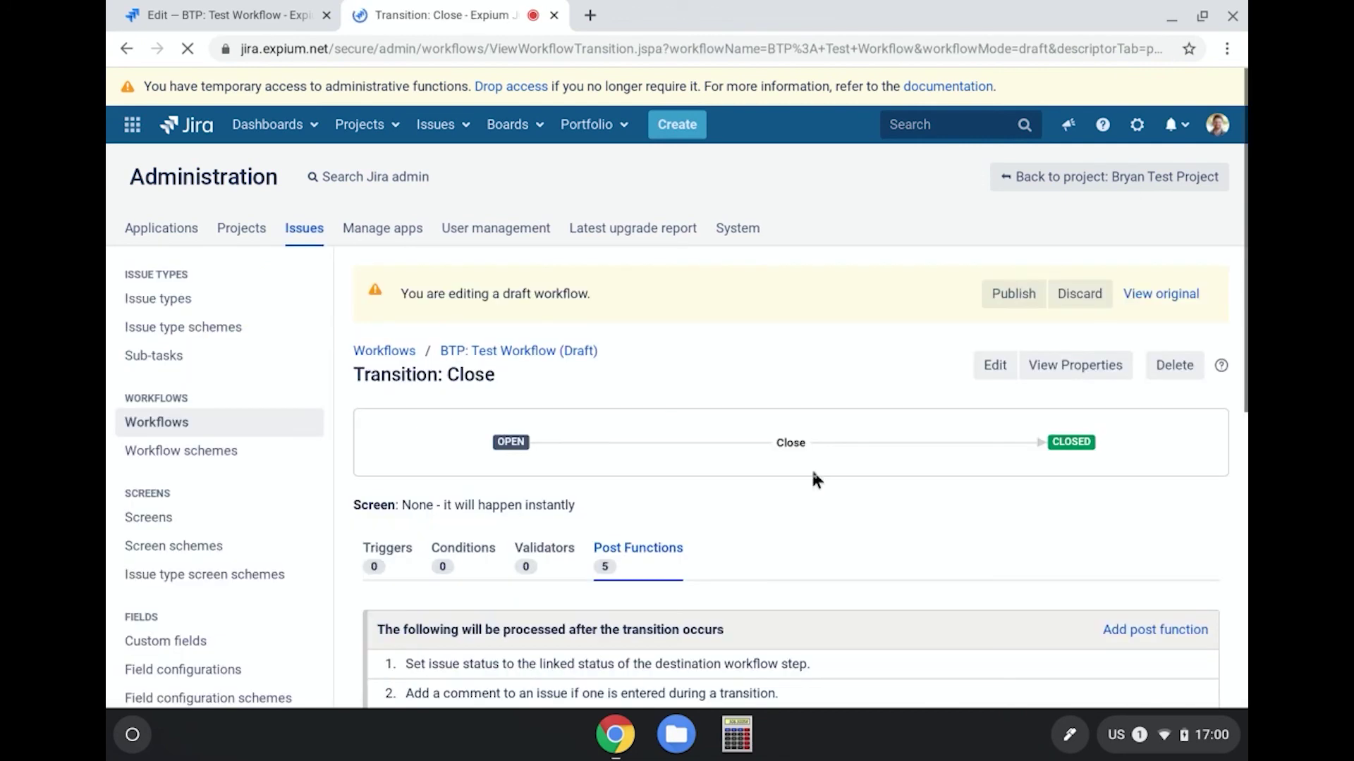
Step: Publish the BTP: Test Workflow draft, choosing No for a backup copy
left_click(1015, 293)
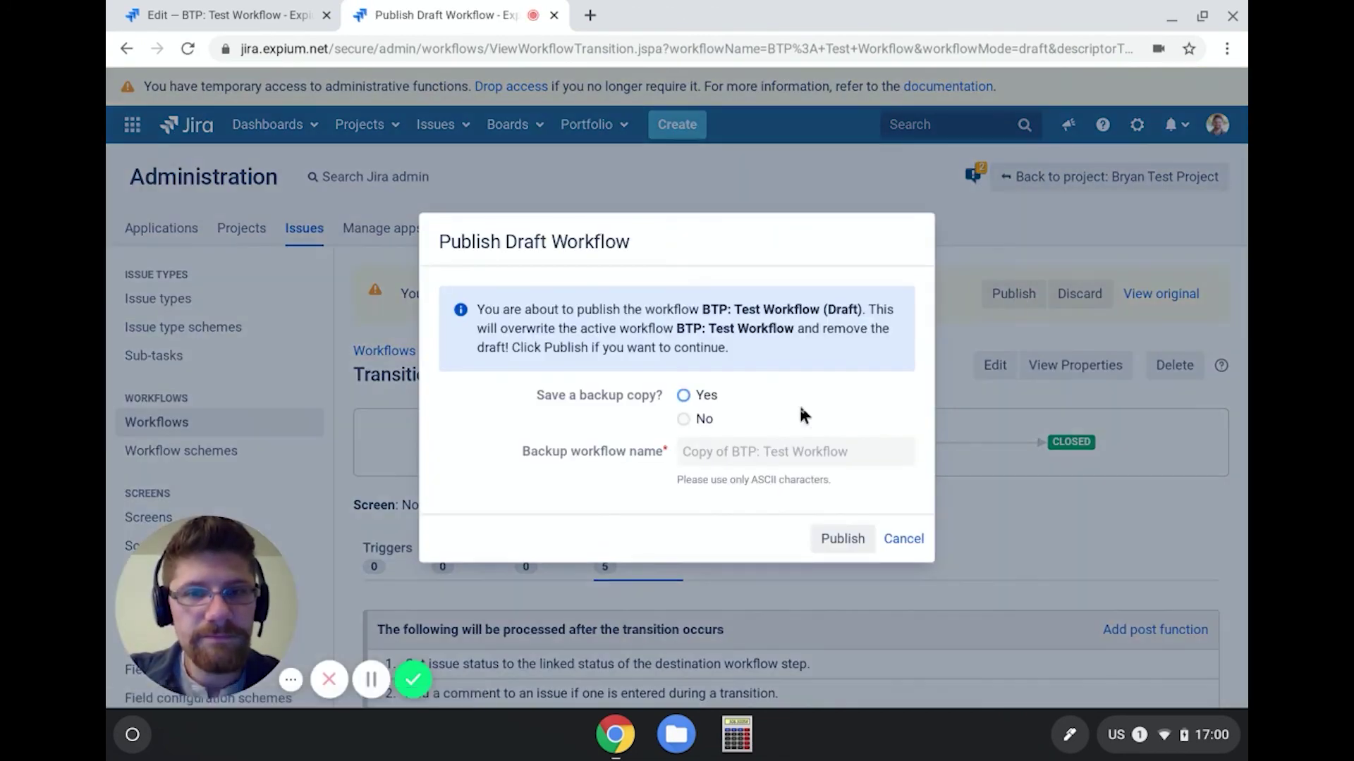
left_click(695, 423)
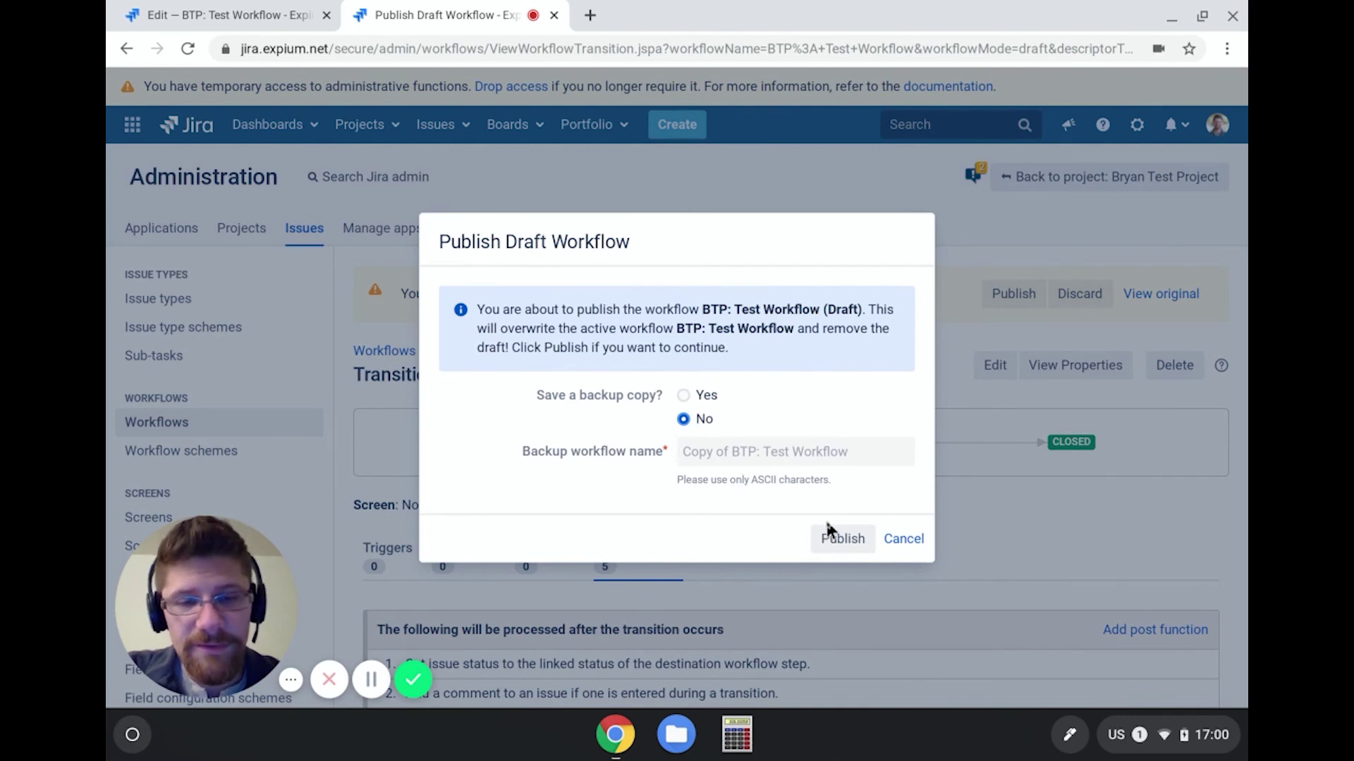
left_click(839, 538)
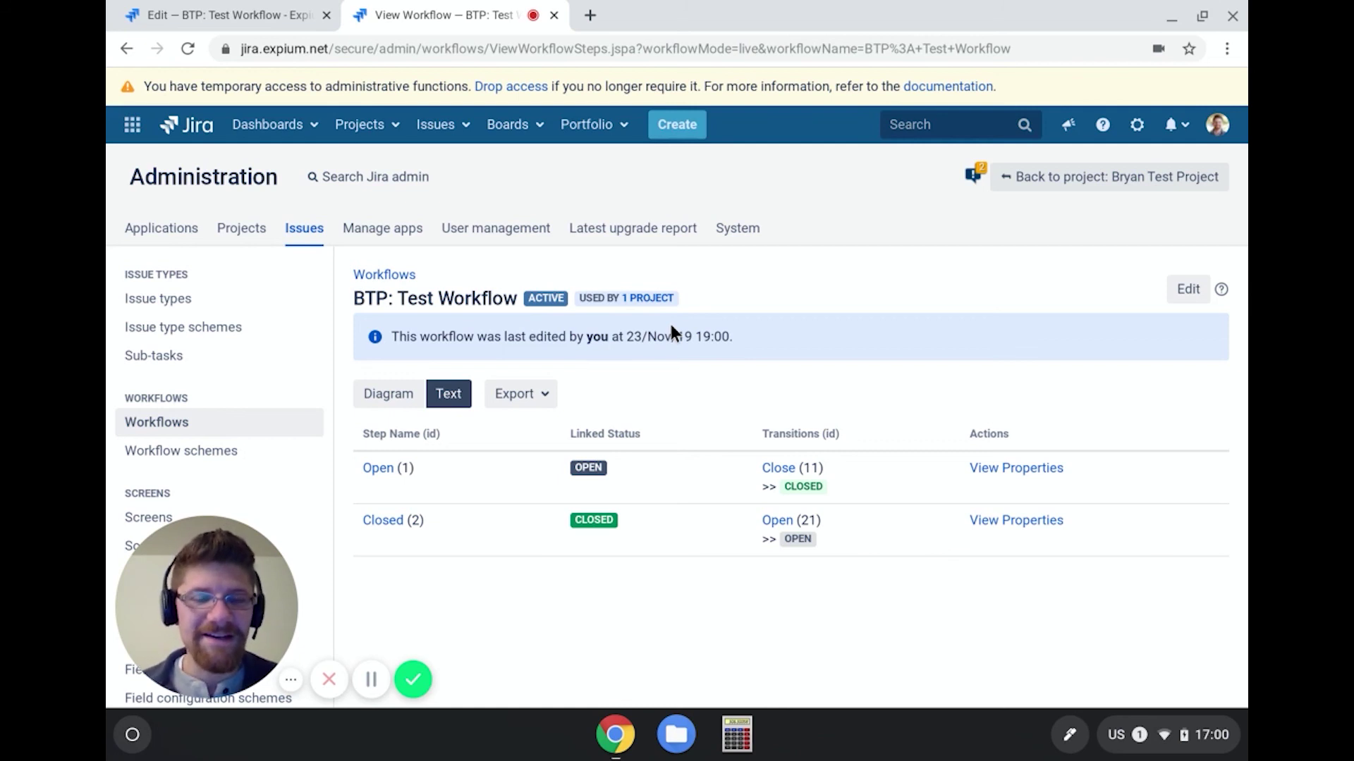
Step: View the published BTP: Test Workflow as a diagram showing OPEN and CLOSED
left_click(388, 393)
scroll(695, 437, "down", 3)
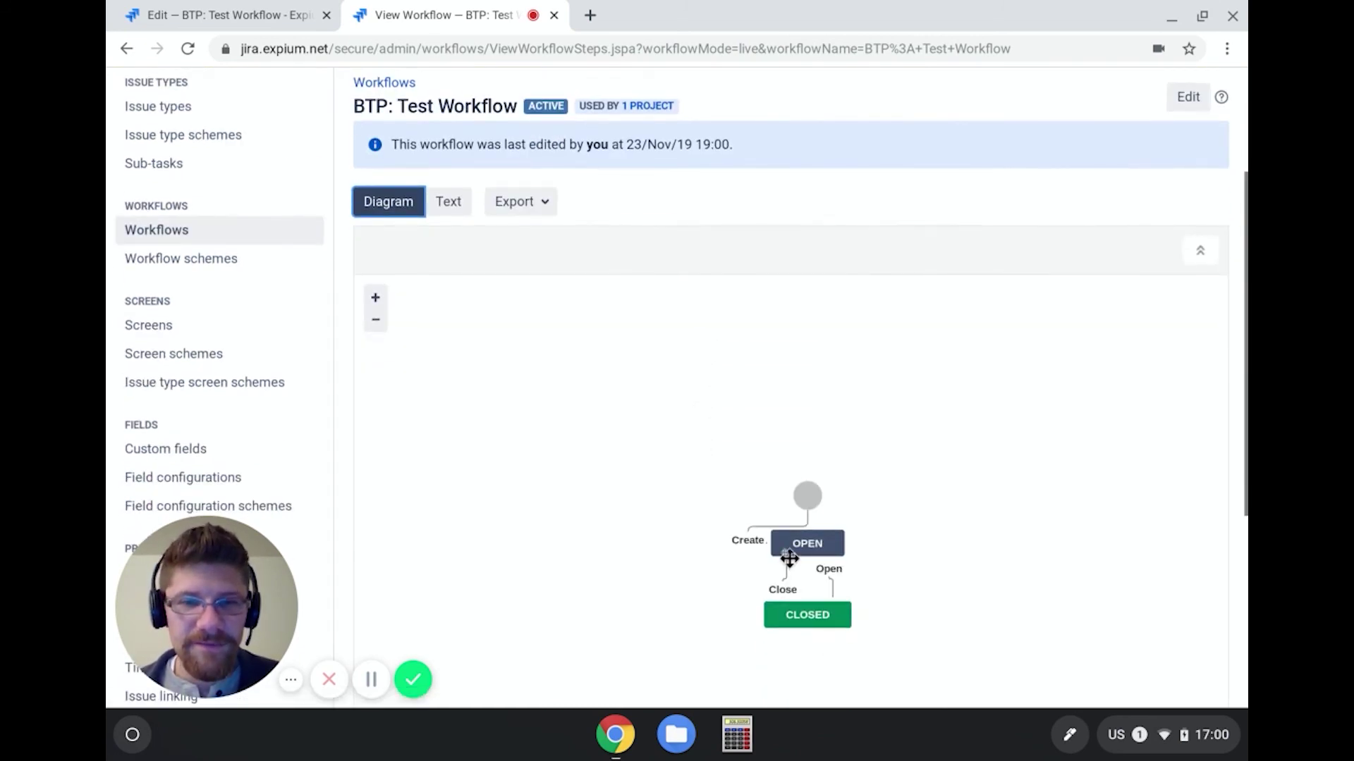